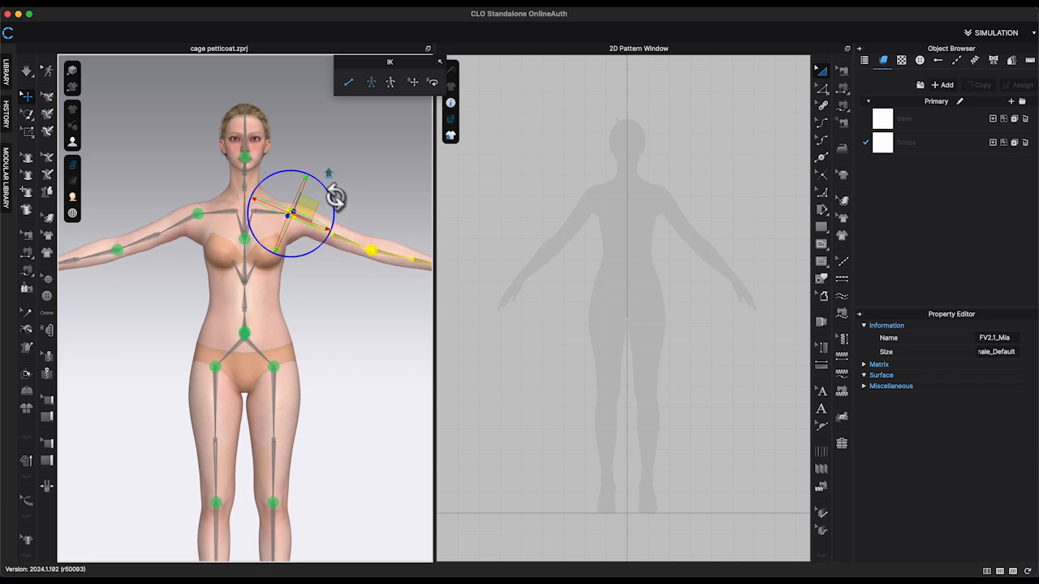
Step: Raise both of the avatar's arms outward at the shoulder joints and turn off IK mode
left_click(376, 203)
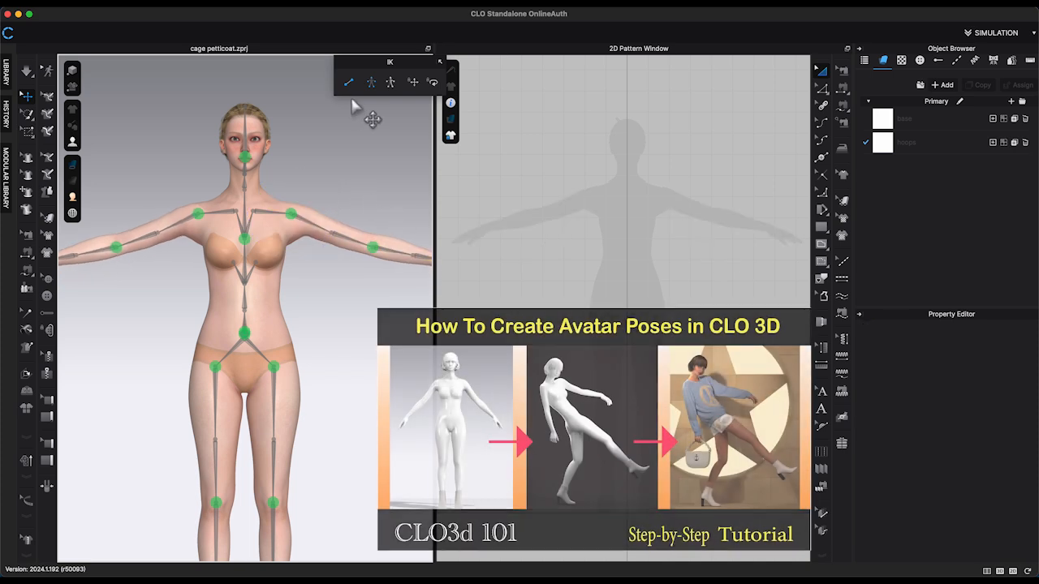
left_click(348, 82)
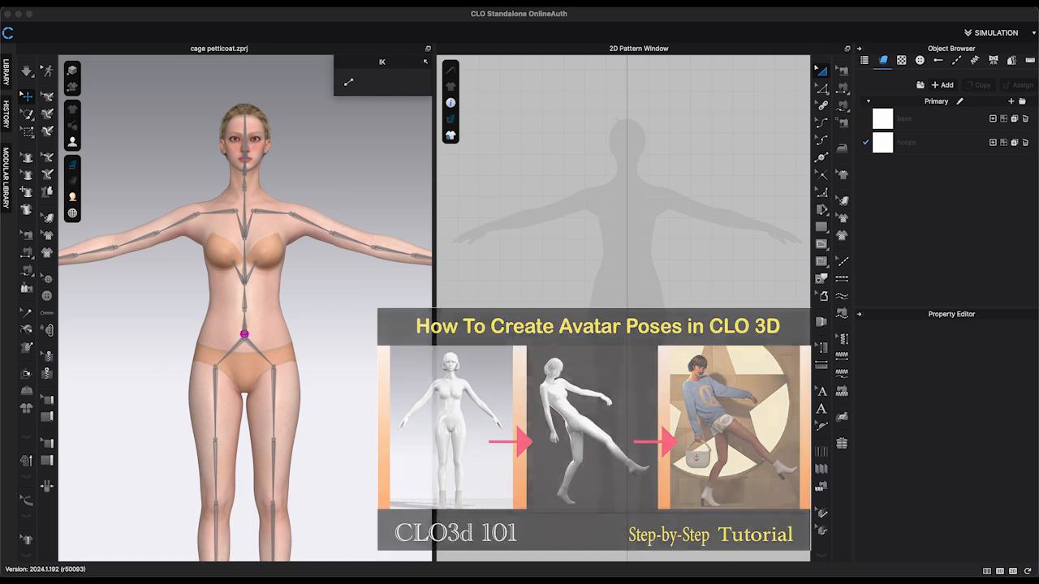
left_click(336, 199)
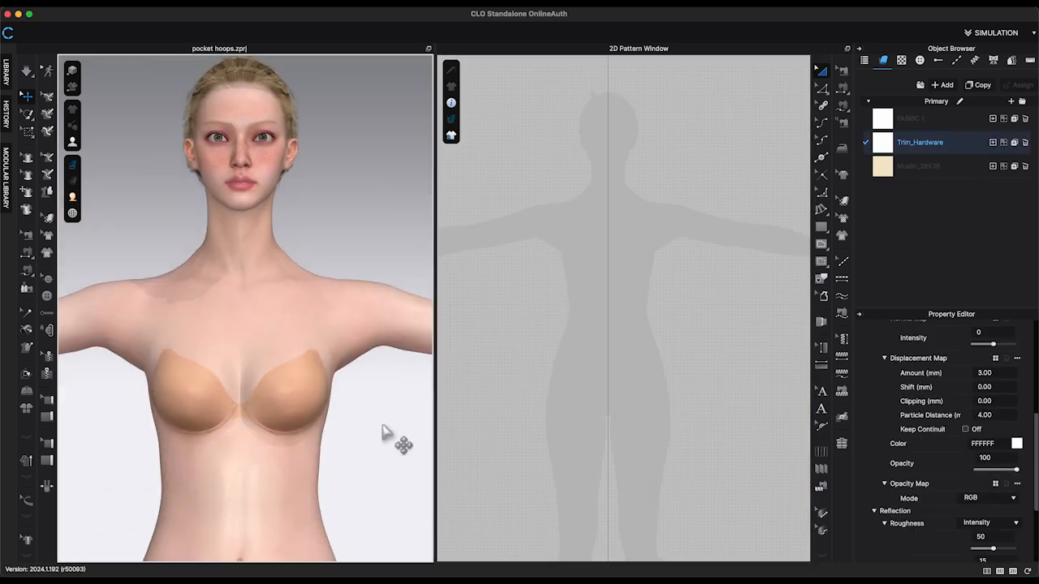
Step: Create a rectangular waistband pattern 24 in wide and 1.5 in high at the silhouette's waist
scroll(388, 438, "up", 2)
left_click(562, 430)
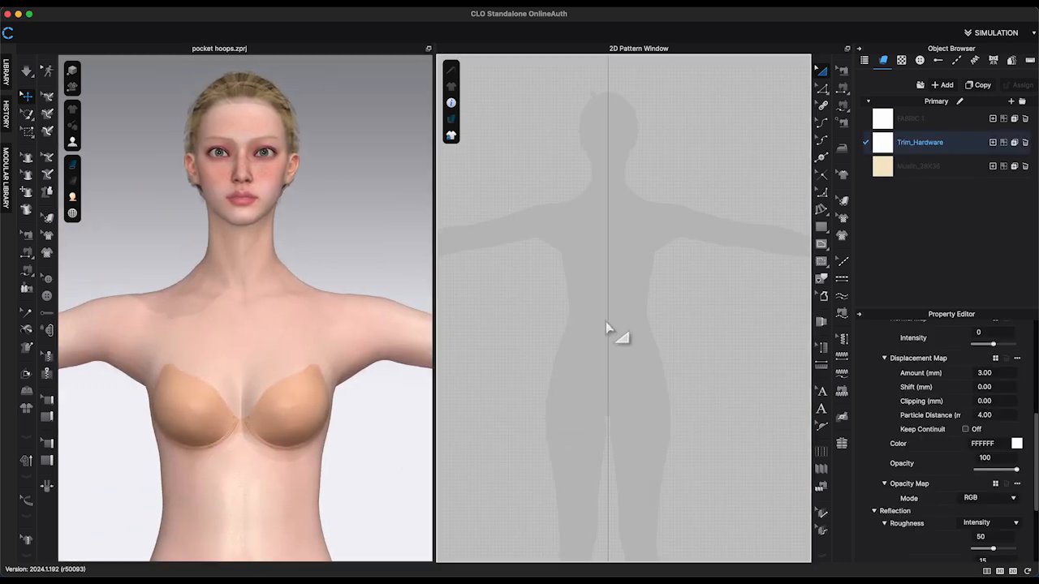
left_click(605, 322)
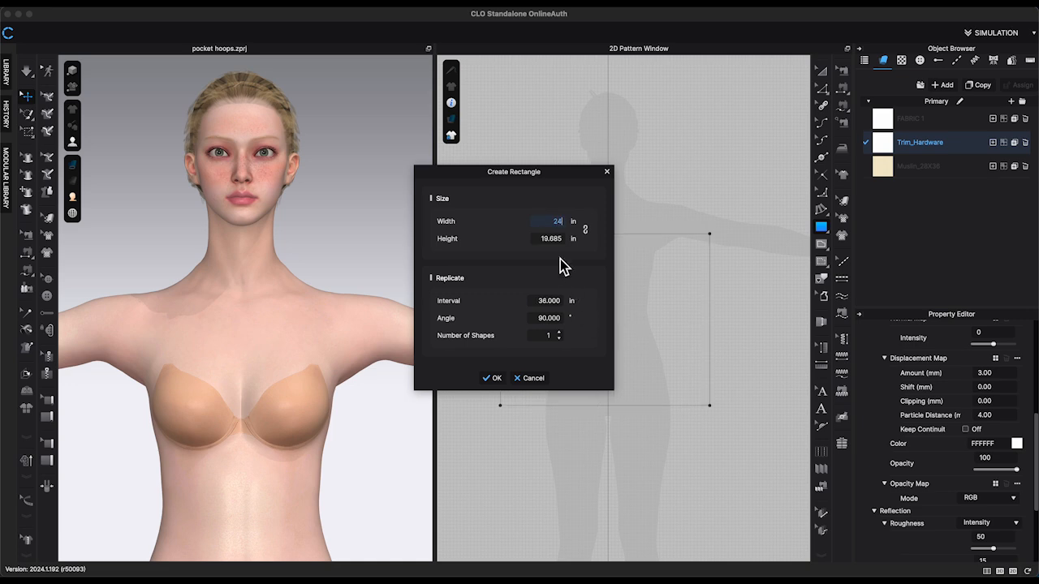
key("BackSpace")
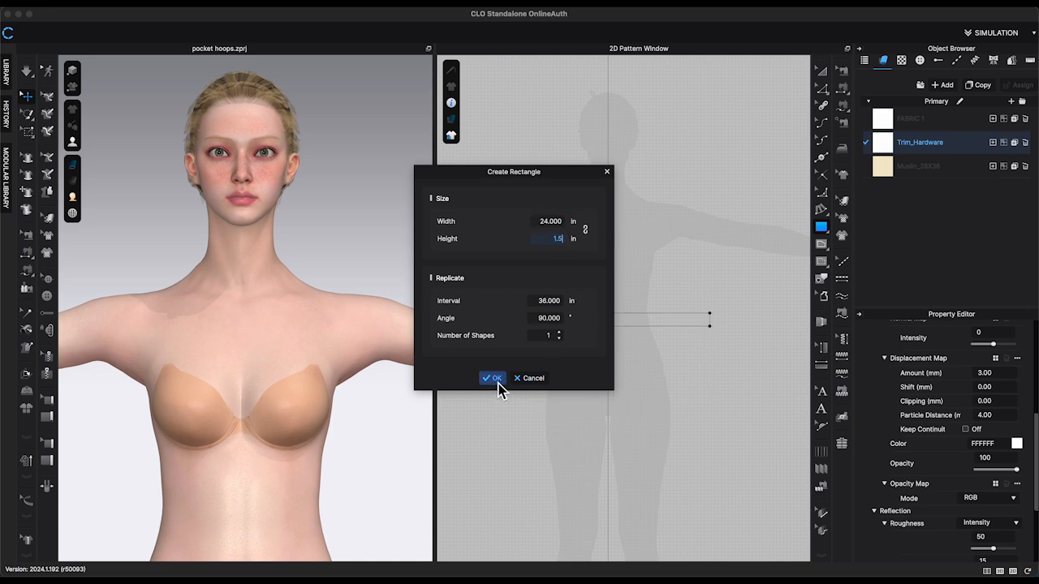
left_click(495, 379)
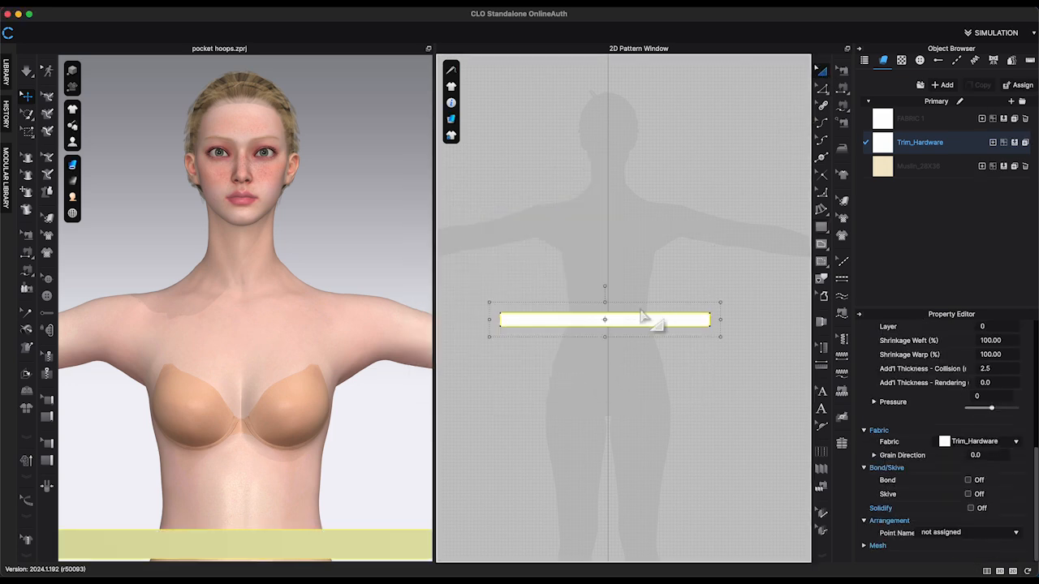
Step: Split the waistband's lower edge uniformly into 4 segments
scroll(630, 355, "up", 3)
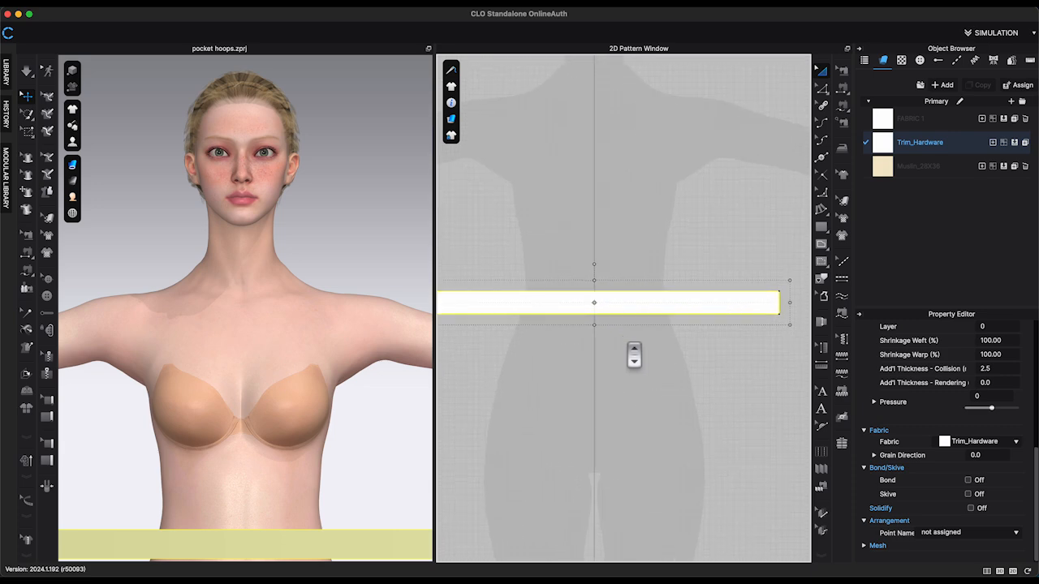
middle_click_drag(641, 355, 703, 363)
left_click(822, 87)
left_click(822, 156)
right_click(641, 315)
left_click_drag(478, 155, 285, 162)
left_click(248, 328)
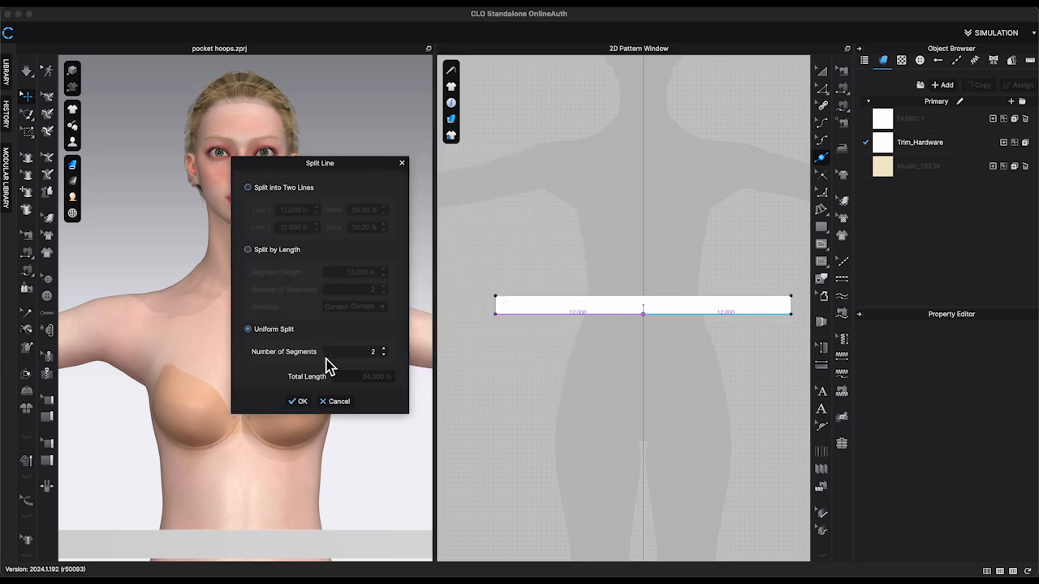
left_click(384, 349)
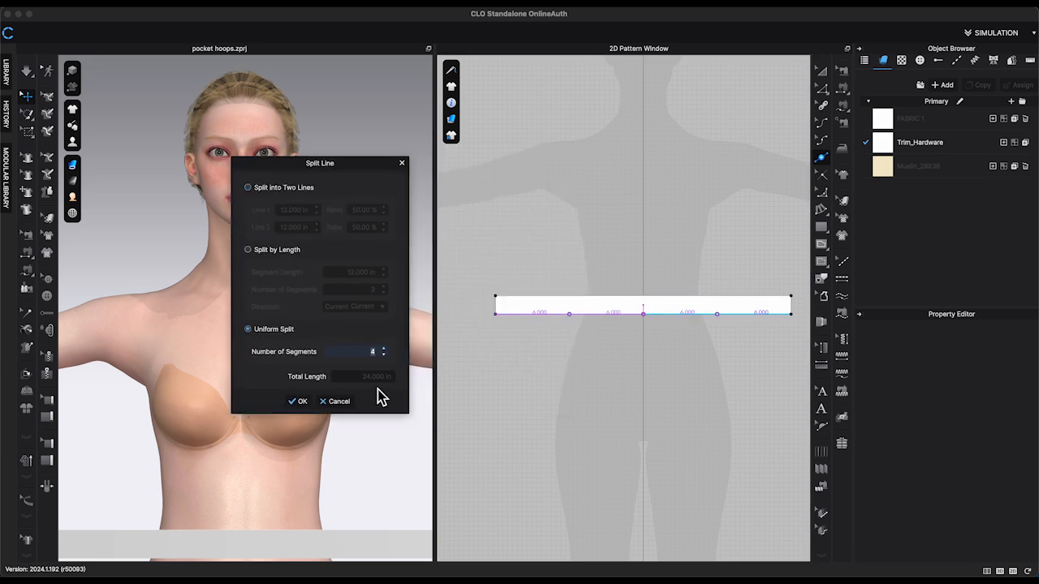
left_click(298, 401)
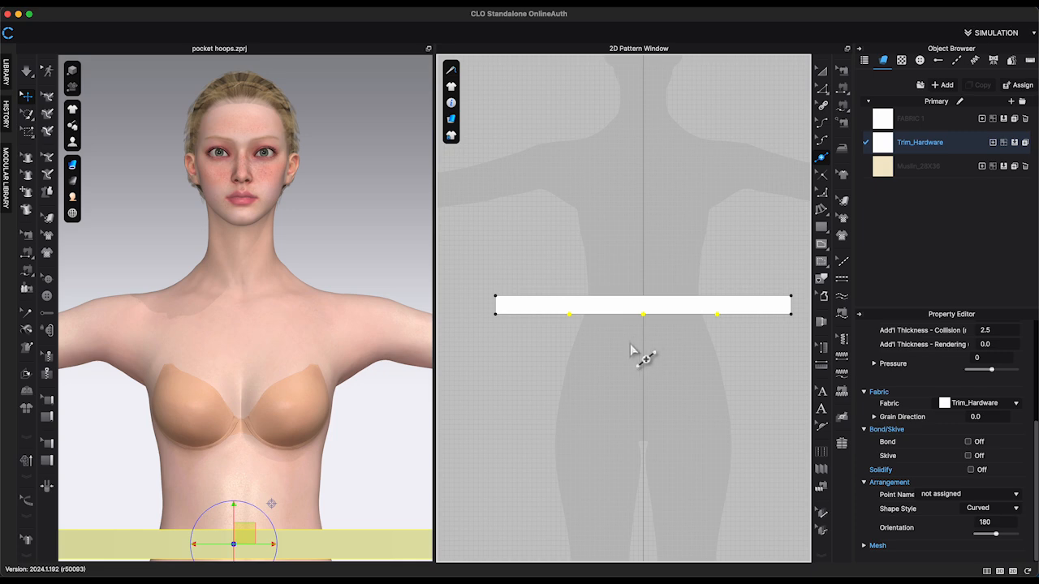
left_click(631, 351)
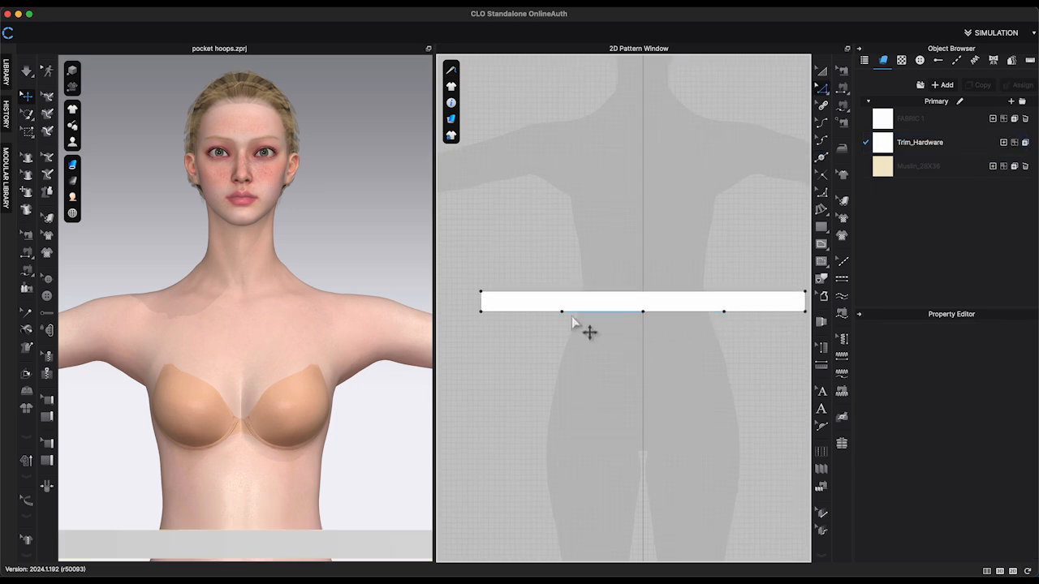
Step: Split the lower-edge segment just left of the waistband's centre at 3 in
left_click(821, 156)
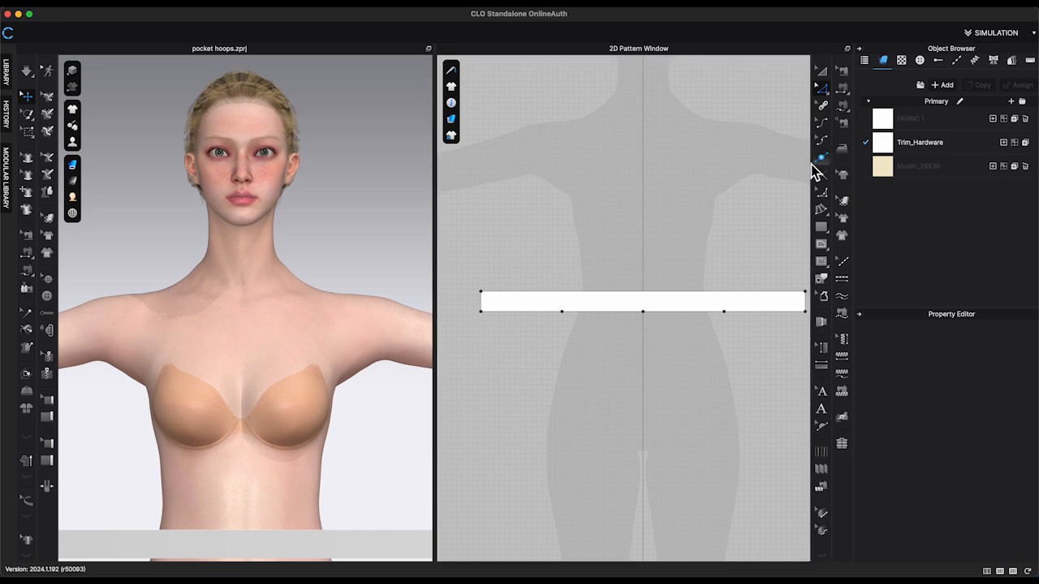
left_click(591, 311)
left_click_drag(519, 156, 349, 158)
type("3")
key("Return")
key("Return")
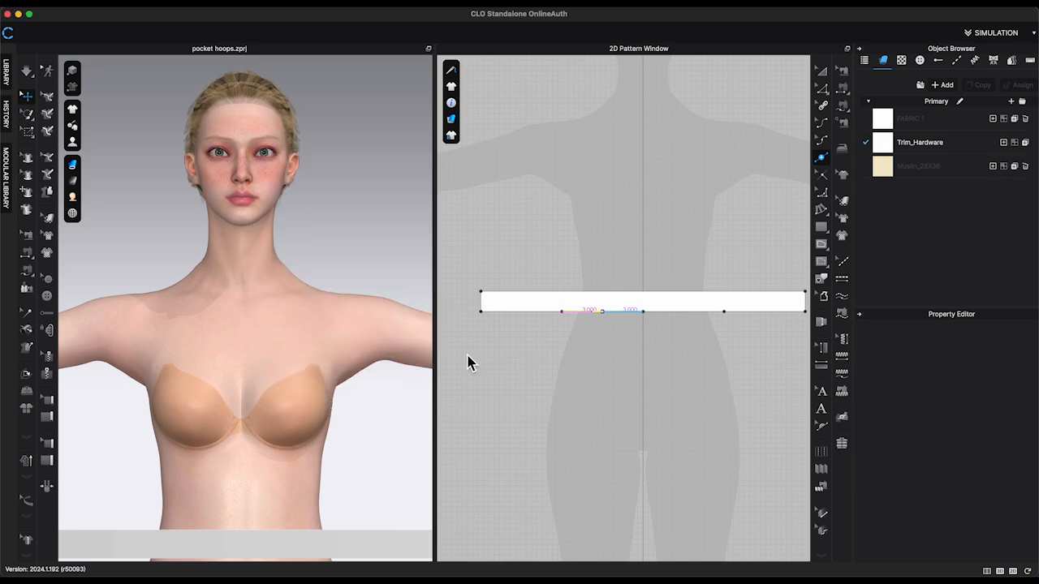
Step: Split the outermost left segment of the waistband's lower edge at its midpoint
left_click(533, 316)
left_click(530, 315)
left_click_drag(446, 157, 232, 162)
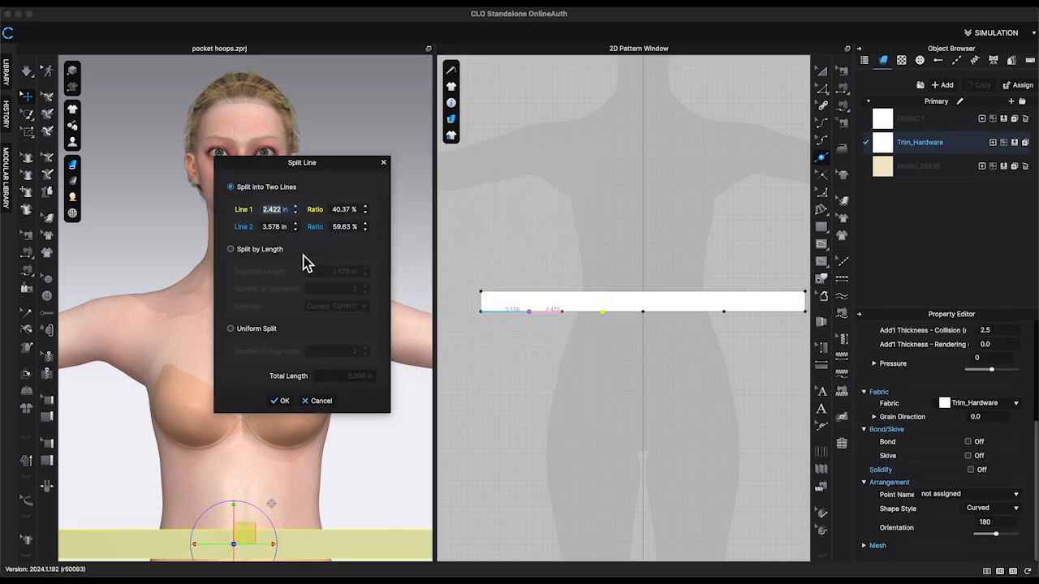
left_click(281, 401)
Step: Convert the point between the two new split points on the lower edge into a curve point
scroll(557, 324, "up", 2)
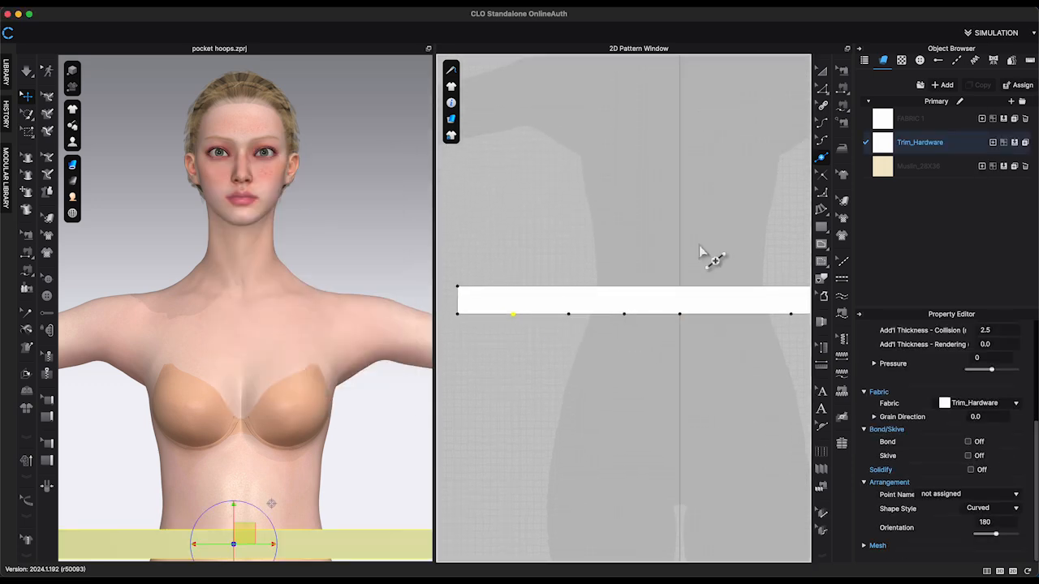
right_click(570, 321)
left_click(610, 390)
scroll(661, 395, "down", 1)
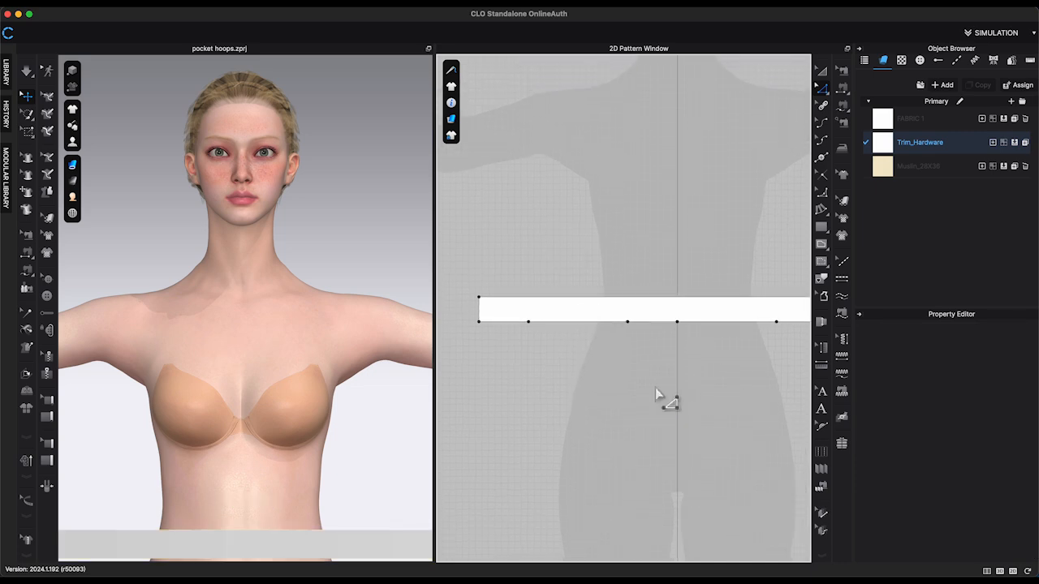
Step: Draw a vertical internal line across the waistband's centre and cut the pattern along it
middle_click_drag(739, 378, 682, 382)
left_click(822, 243)
left_click(860, 242)
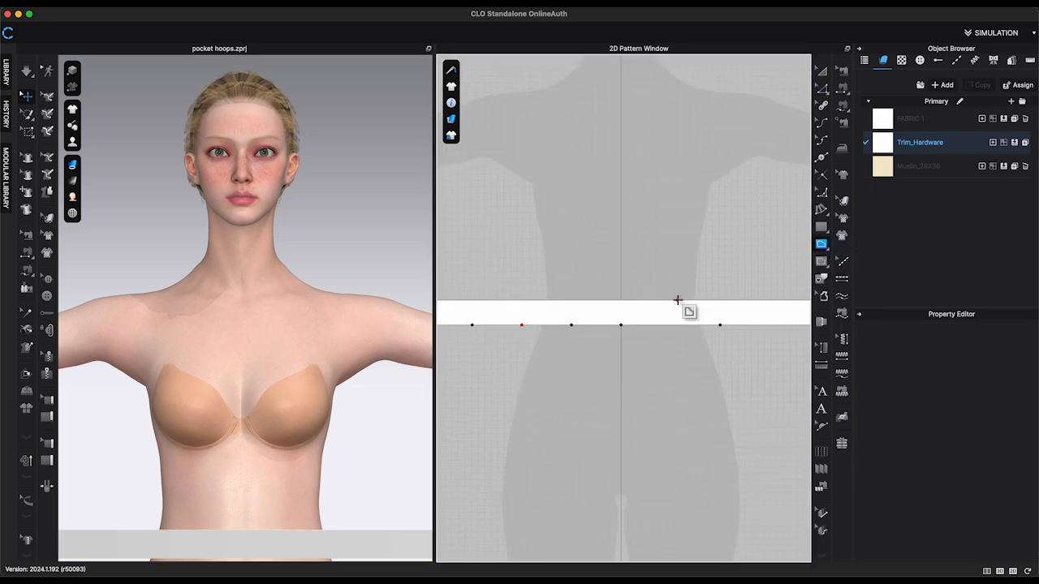
left_click(621, 300)
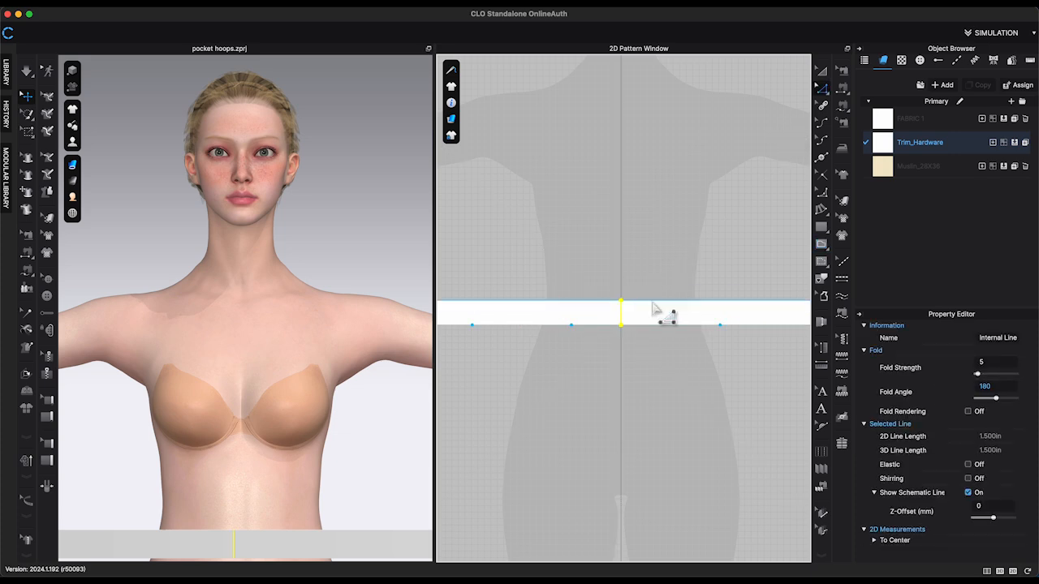
right_click(621, 314)
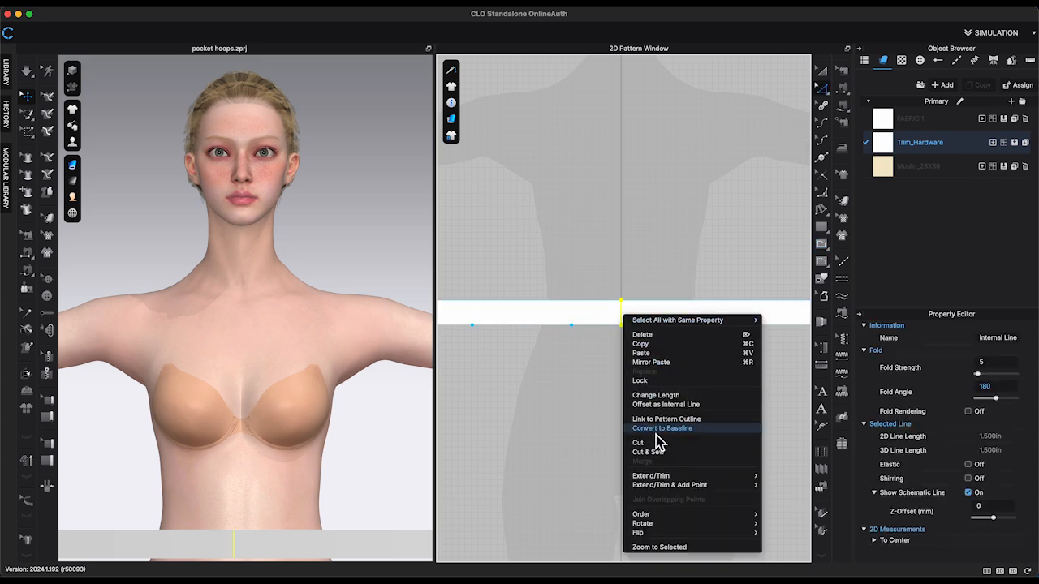
Step: Delete the right half of the waistband and unfold the left half across its centre edge
left_click(821, 71)
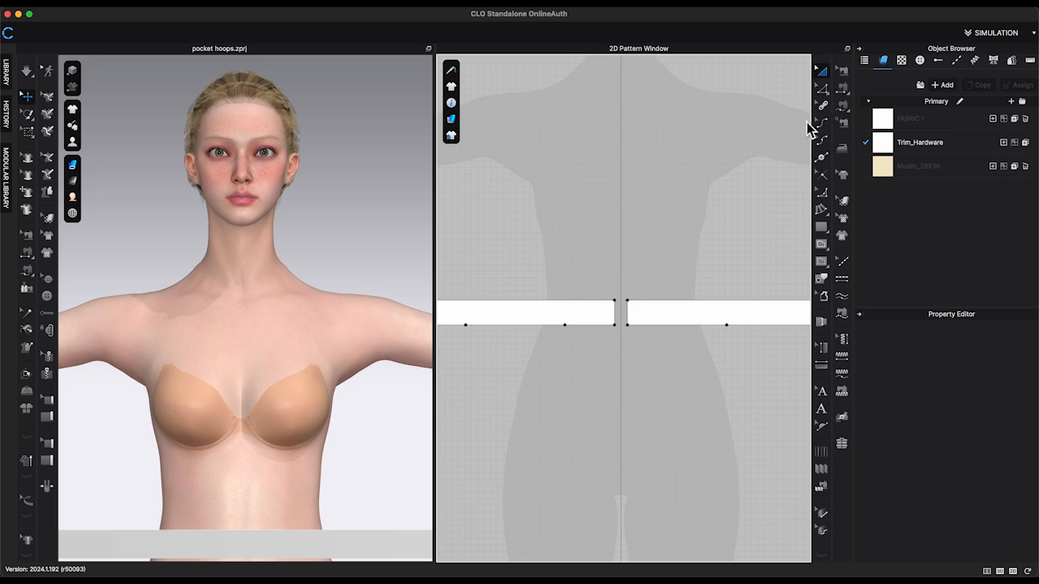
left_click(697, 308)
key("Delete")
left_click(822, 88)
left_click(614, 312)
right_click(618, 315)
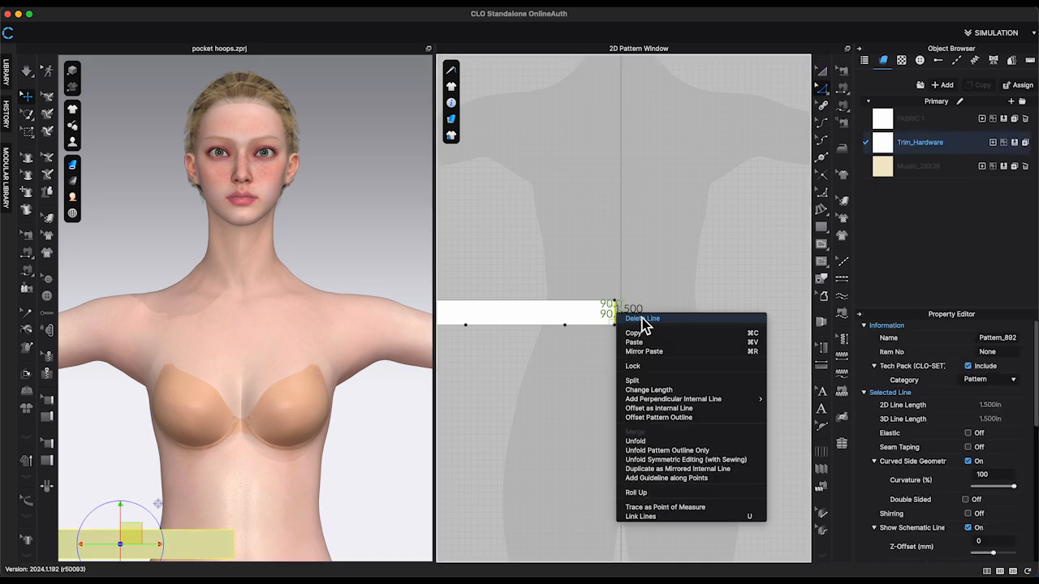
left_click(654, 442)
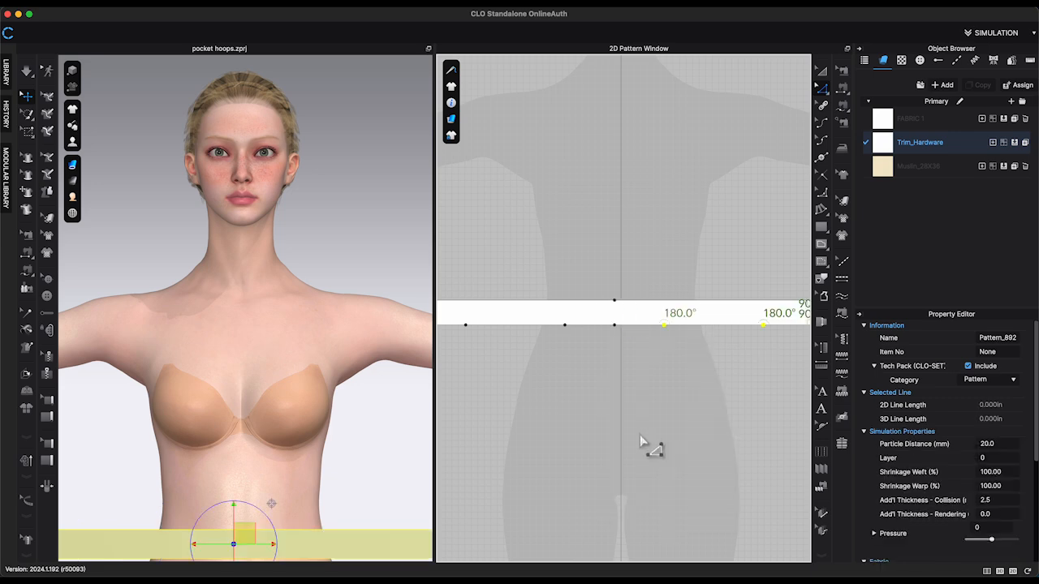
scroll(640, 434, "down", 3)
middle_click_drag(412, 426, 418, 290)
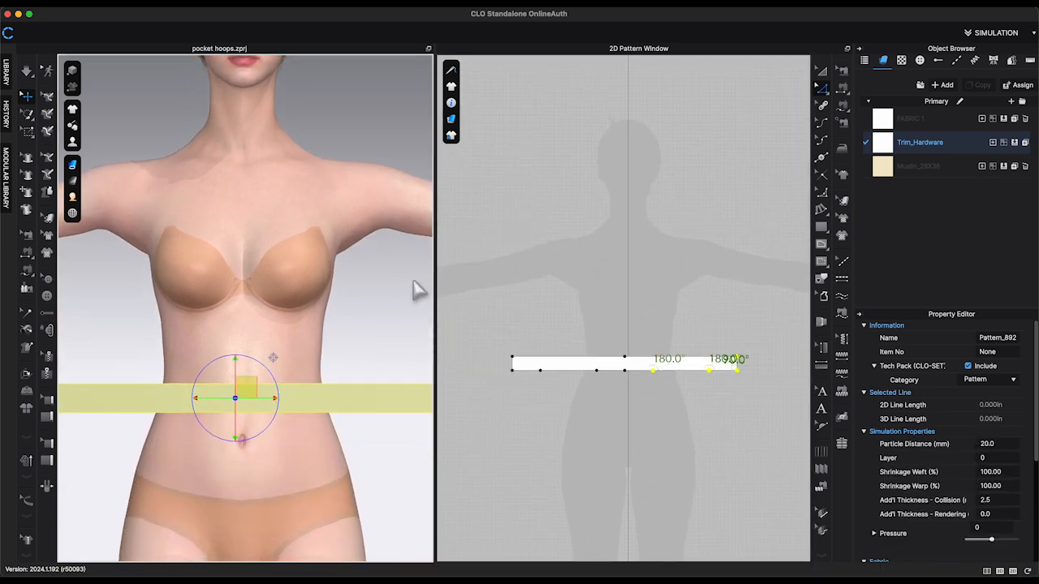
left_click(660, 399)
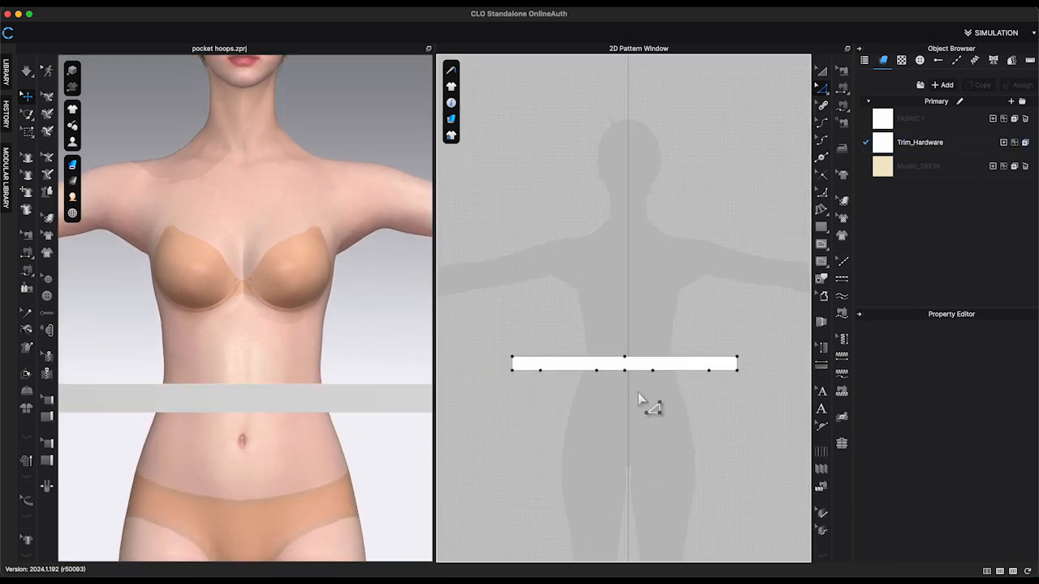
Step: Wrap the waistband around the avatar from the centre-front waist arrangement point and lower it slightly
key("shift+f")
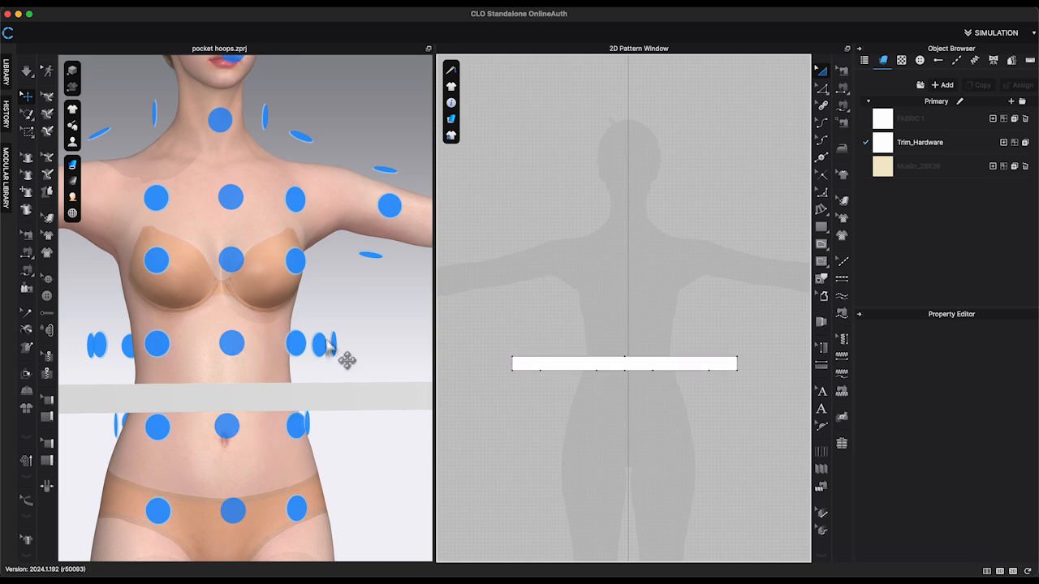
left_click(558, 362)
left_click(229, 346)
key("shift+f")
right_click_drag(229, 345, 294, 368)
left_click_drag(245, 306, 244, 352)
key("6")
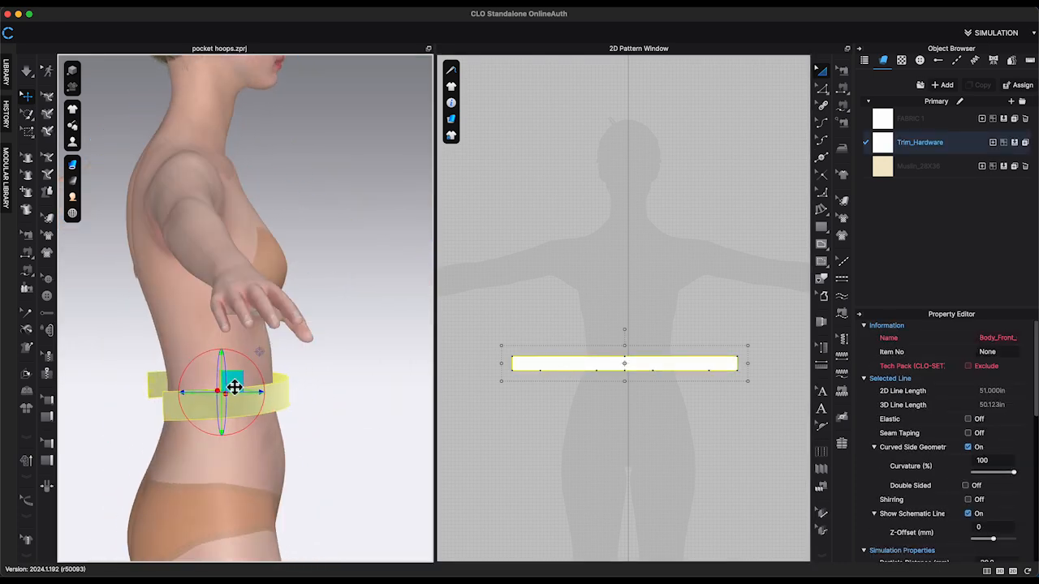
Step: Sew the waistband's two short ends together and simulate it onto the waist
left_click(841, 87)
left_click(511, 367)
right_click_drag(414, 361, 325, 354)
key("space")
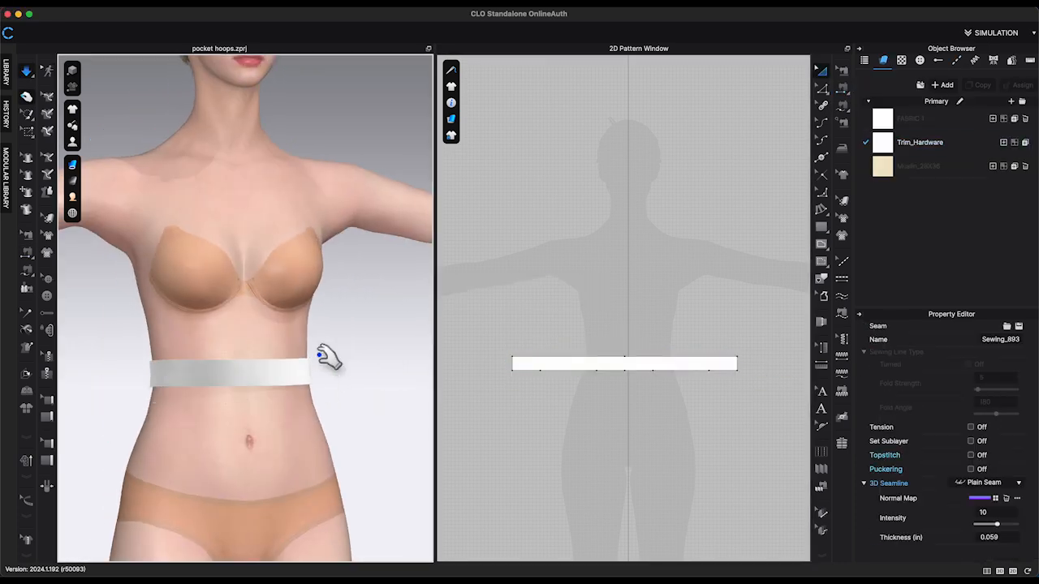
Step: Strengthen the waistband and show the strengthen colour in the 3D view
right_click_drag(280, 380, 338, 388)
left_click(268, 376)
key("q")
right_click(269, 378)
left_click(266, 369)
right_click(271, 379)
left_click(329, 177)
left_click(347, 326)
right_click(347, 326)
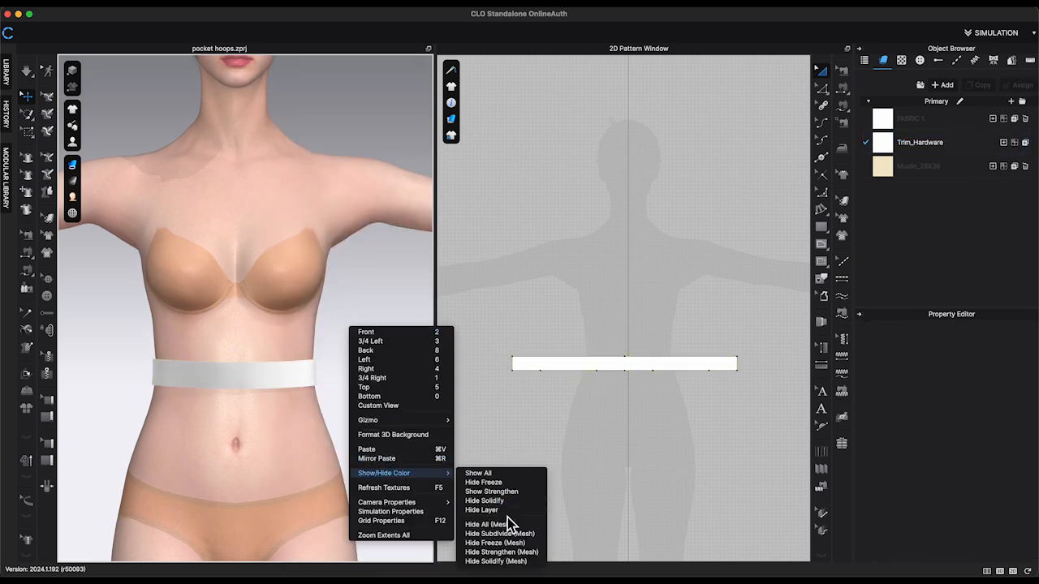
right_click(291, 375)
left_click(350, 144)
Step: Pull the waistband level around the waist during simulation and freeze it
left_click(268, 378)
left_click_drag(282, 371, 283, 379)
key("space")
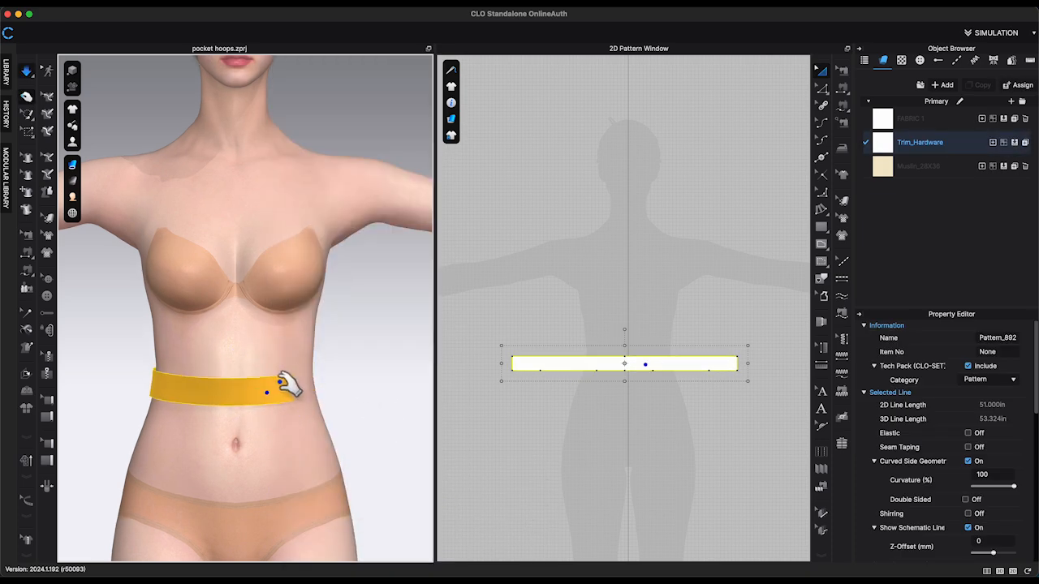
right_click_drag(297, 390, 154, 378)
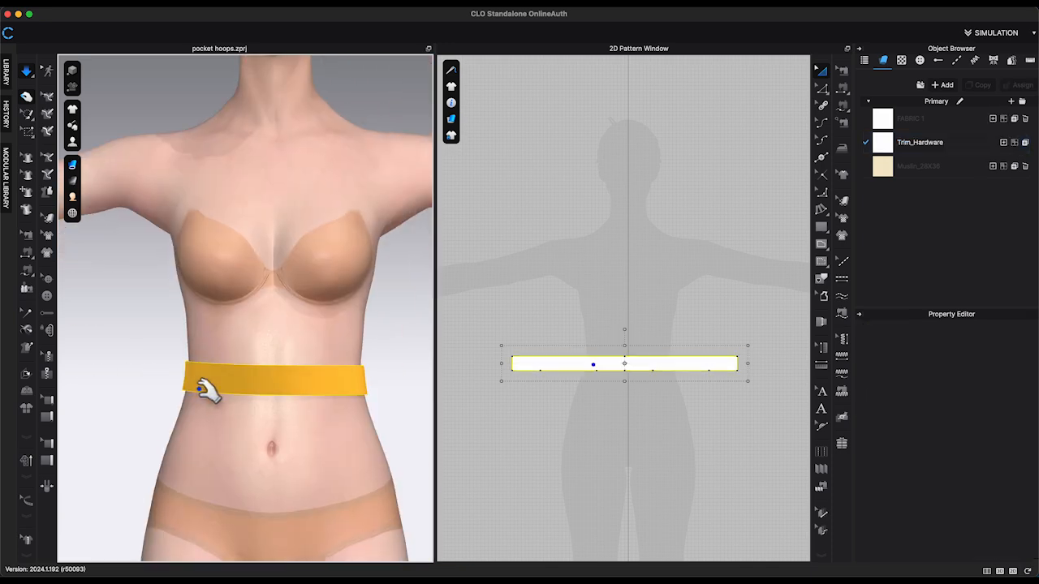
right_click(276, 391)
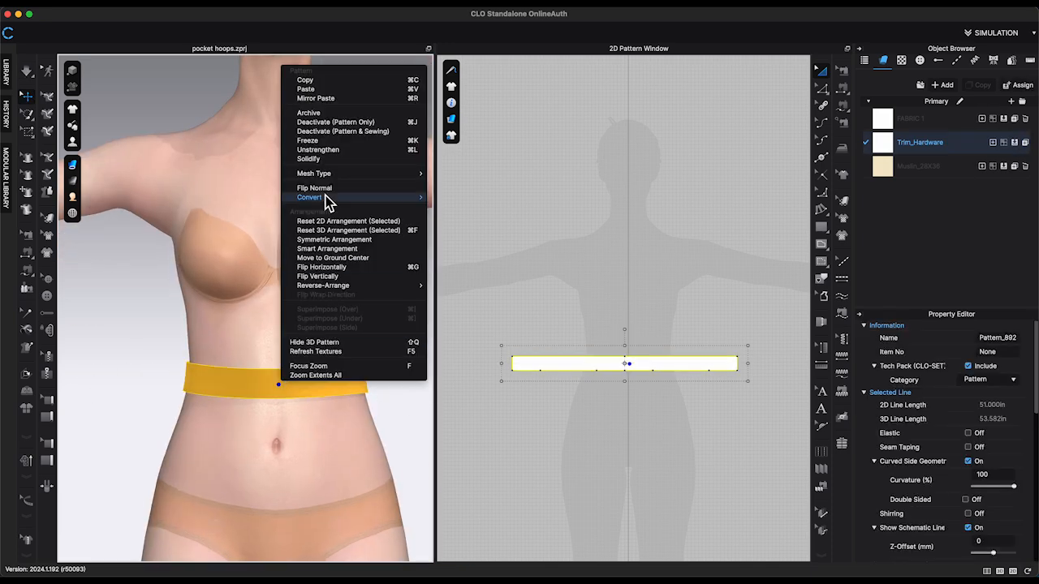
left_click(395, 357)
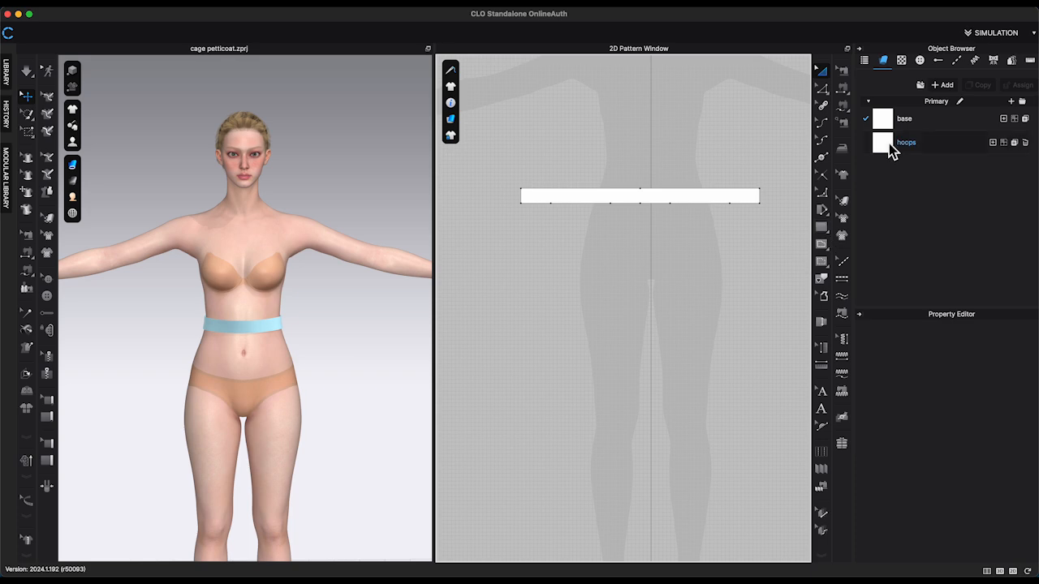
Step: Make hoops the active fabric and create a 14 in wide by 12 in high rectangle below the waistband
left_click(891, 146)
left_click(821, 227)
left_click(552, 309)
type("14")
key("Tab")
type("12")
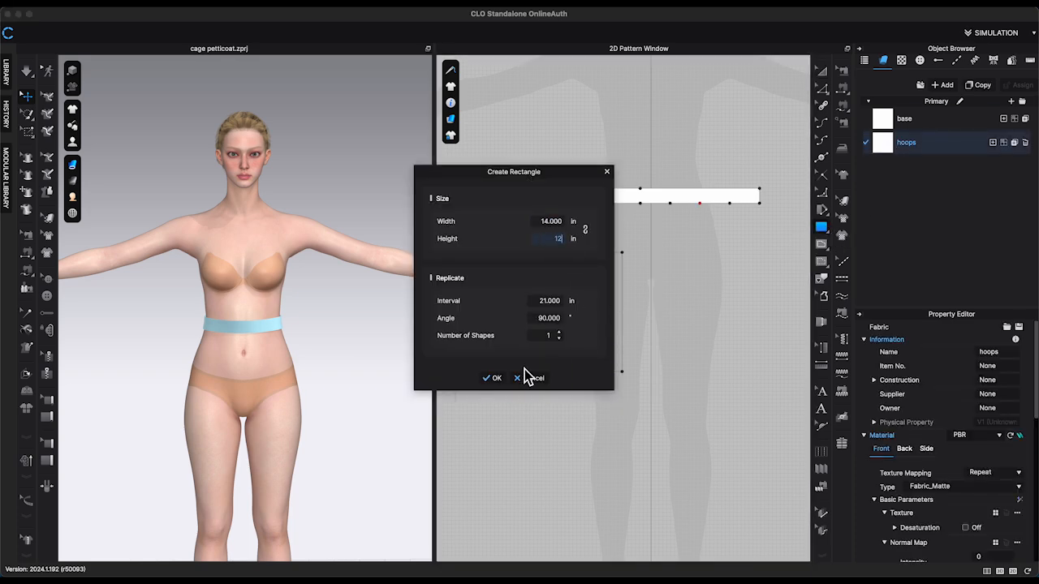
left_click(492, 381)
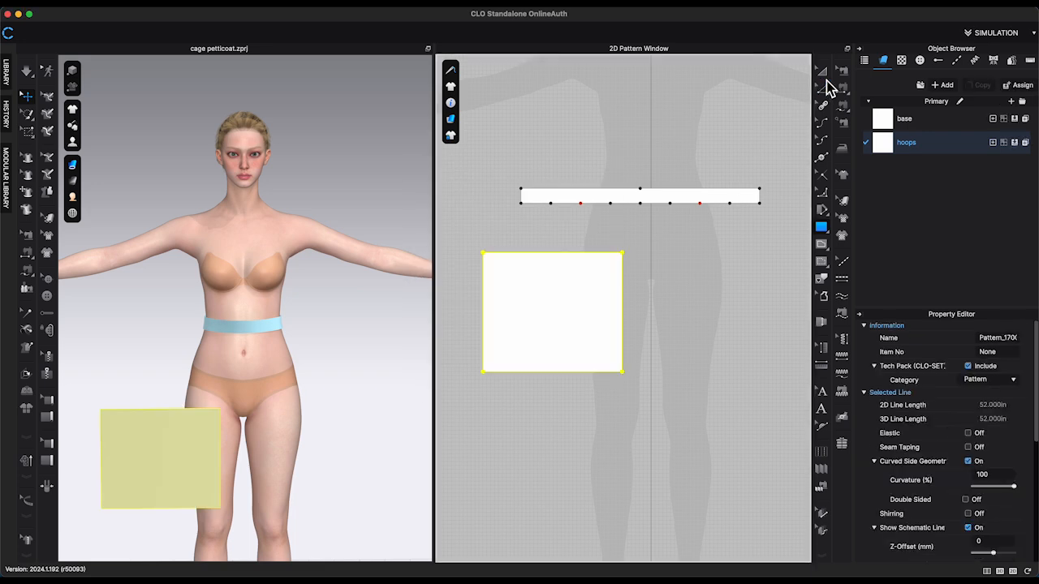
Step: Place the new rectangle beside the avatar's hip in the 3D view and move it lower in the 2D pattern layout
right_click_drag(185, 464, 315, 442)
left_click_drag(346, 439, 247, 345)
key("4")
right_click_drag(247, 345, 226, 378)
left_click_drag(236, 369, 236, 360)
left_click(645, 323)
middle_click_drag(645, 324, 665, 334)
left_click_drag(594, 327, 601, 377)
left_click(750, 313)
Step: Taper the rectangle by moving each of its two upper corners inward 1 in
left_click(825, 92)
left_click_drag(511, 313, 519, 316)
right_click(519, 316)
left_click_drag(528, 204, 402, 204)
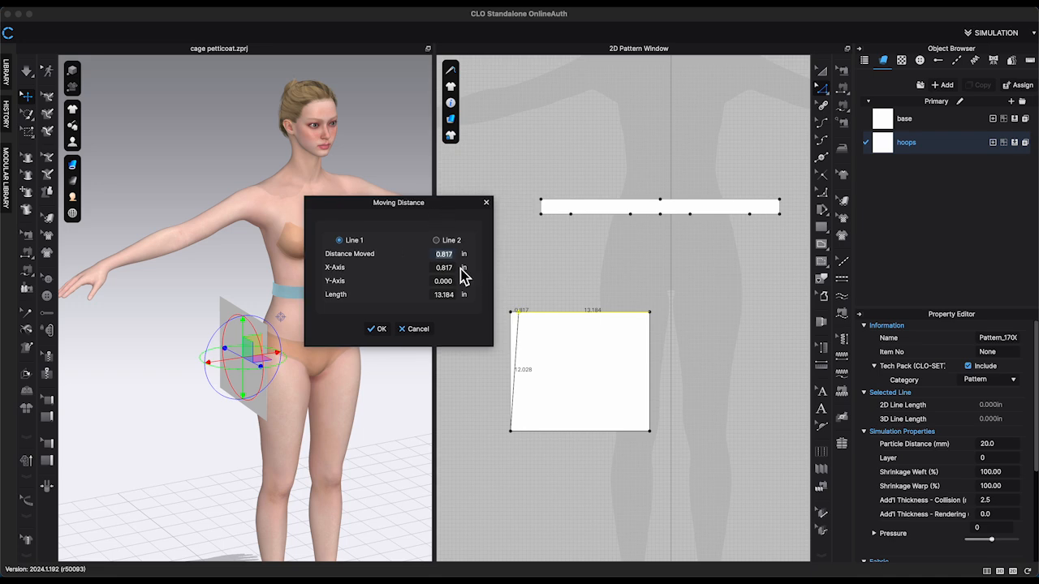
left_click(422, 330)
left_click_drag(649, 313, 645, 313)
right_click(643, 312)
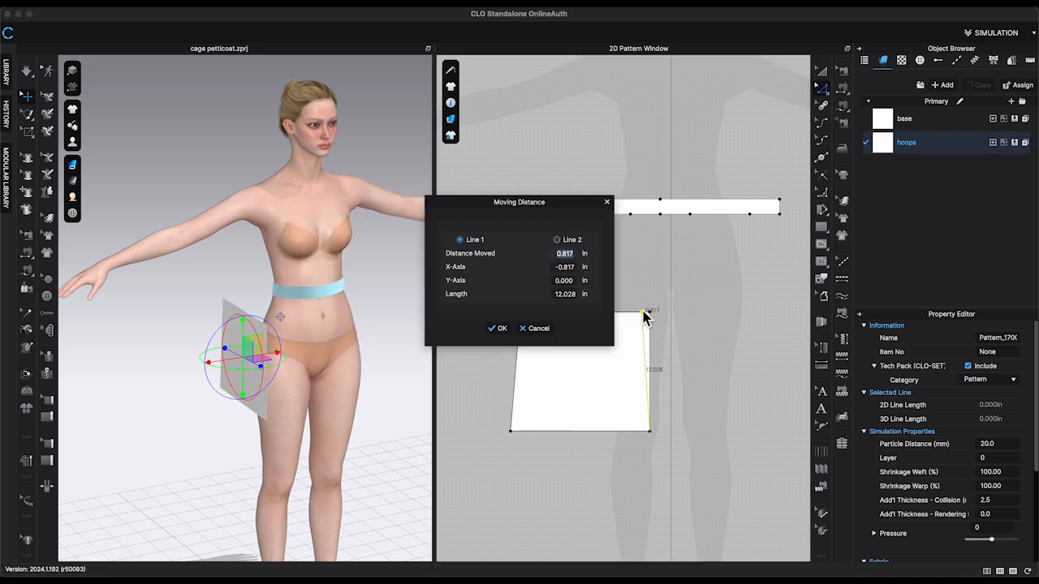
type("1")
left_click(497, 329)
Step: Distribute one internal line between the tapered panel's top and bottom edges
key("4")
left_click(797, 142)
left_click(586, 430)
right_click(584, 431)
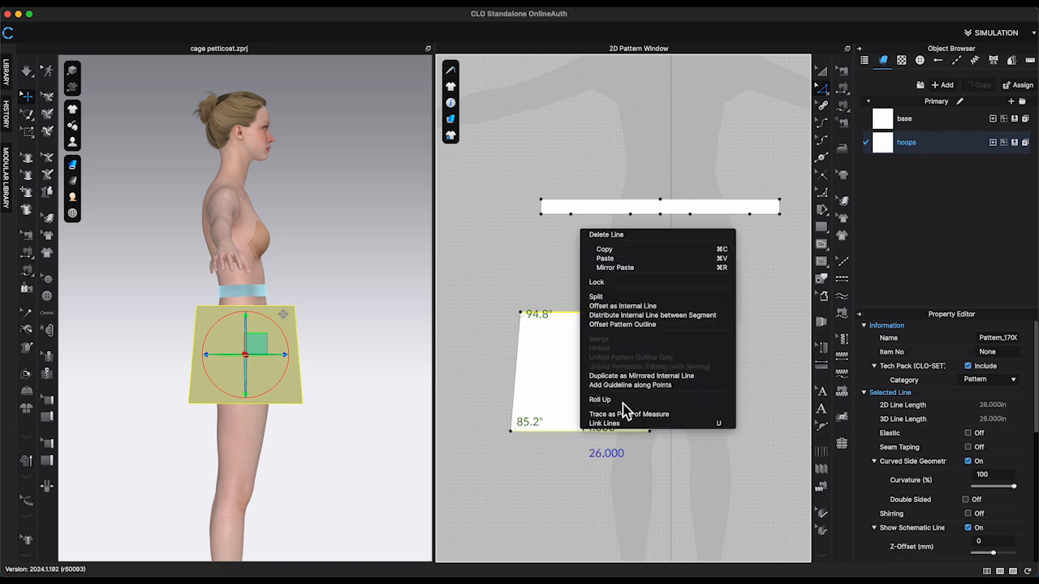
left_click(670, 316)
left_click(496, 359)
Step: Lower the tapered panel beside the avatar's hip in 3D and make base the active fabric
key("a")
left_click_drag(265, 334, 265, 355)
left_click(898, 124)
left_click(555, 294)
key("s")
left_click(532, 284)
left_click_drag(553, 176, 371, 155)
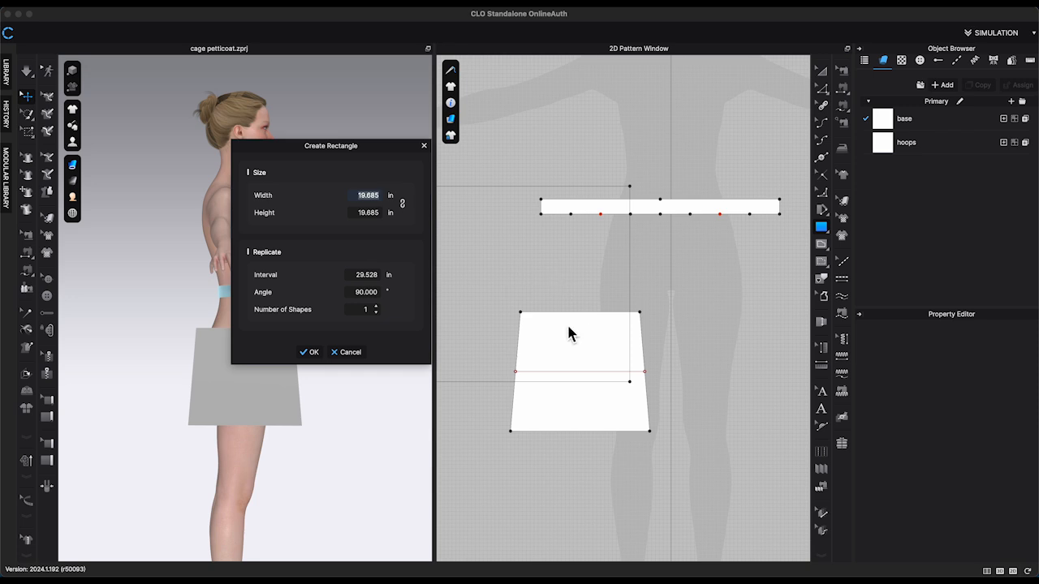
left_click(349, 352)
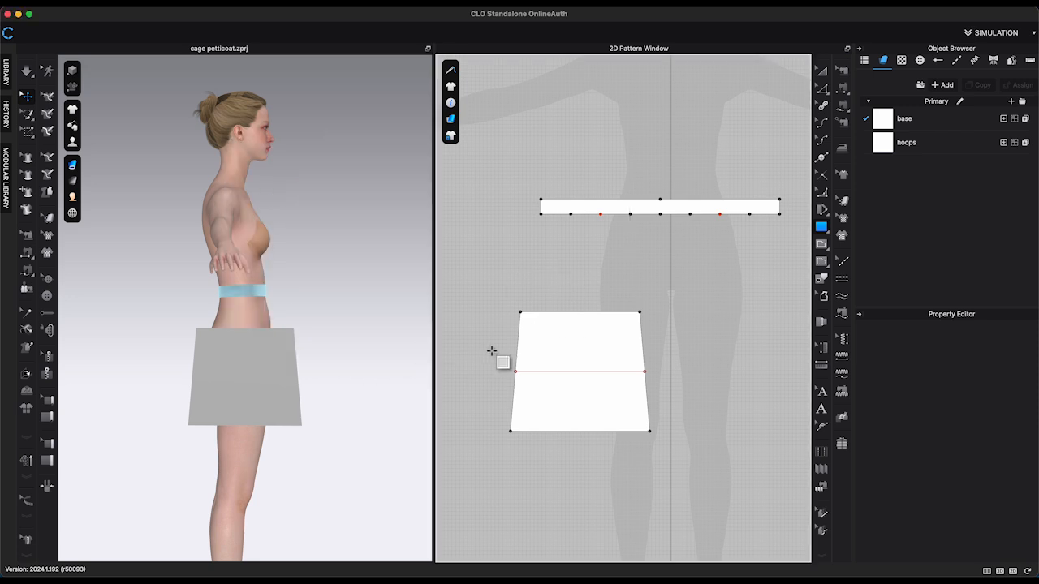
Step: Check the tapered panel's top edge length and create a 12 in wide by 6 in high rectangle near it
left_click(586, 315)
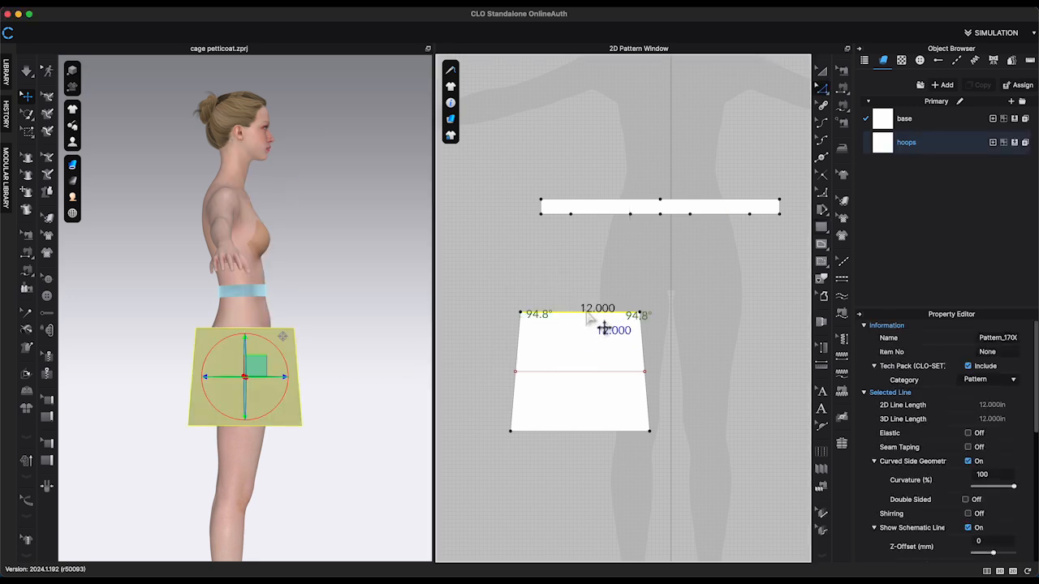
left_click(542, 282)
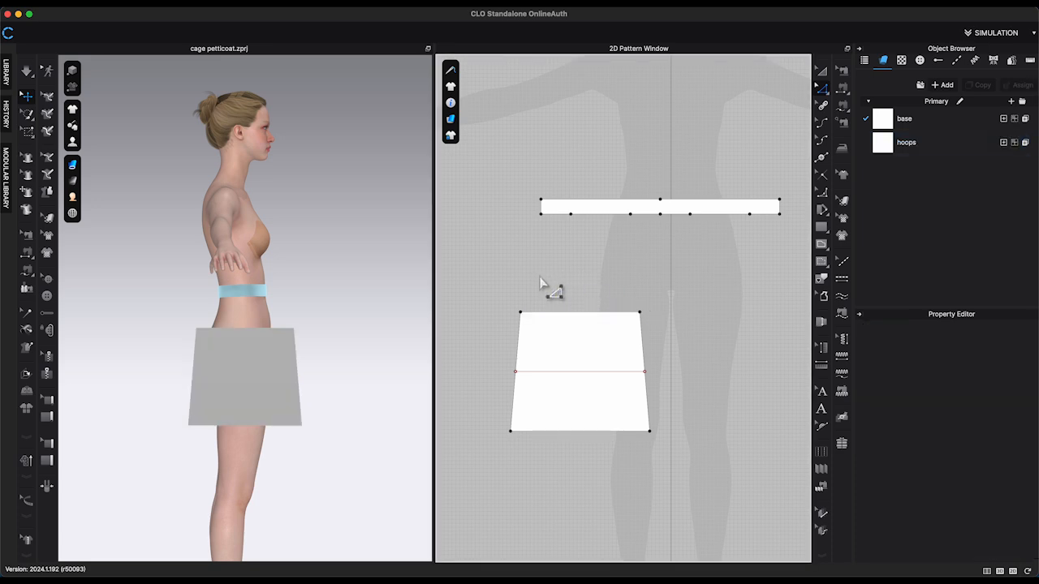
left_click(821, 228)
left_click(533, 292)
type("12.000")
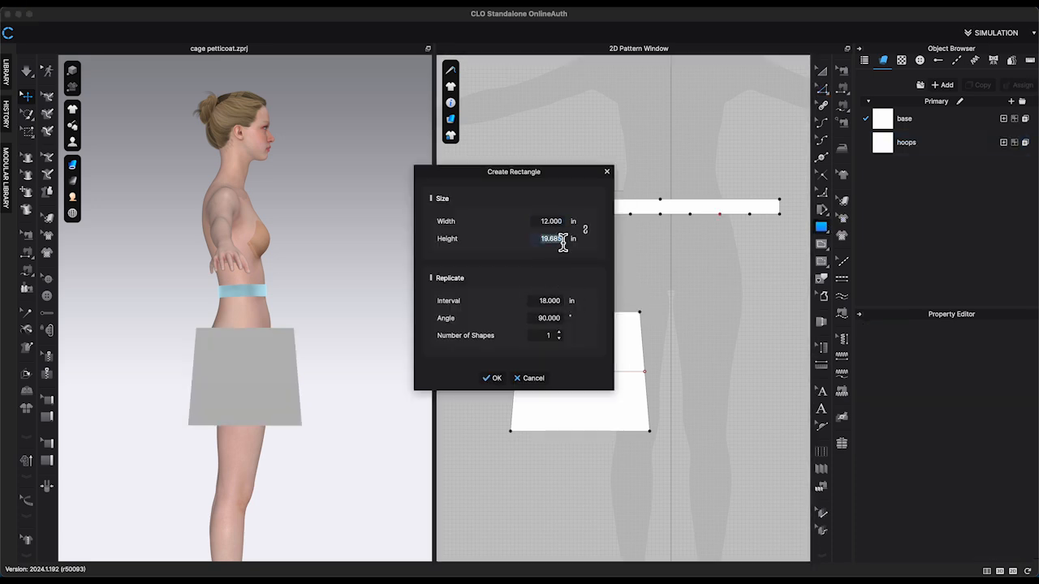
left_click(493, 379)
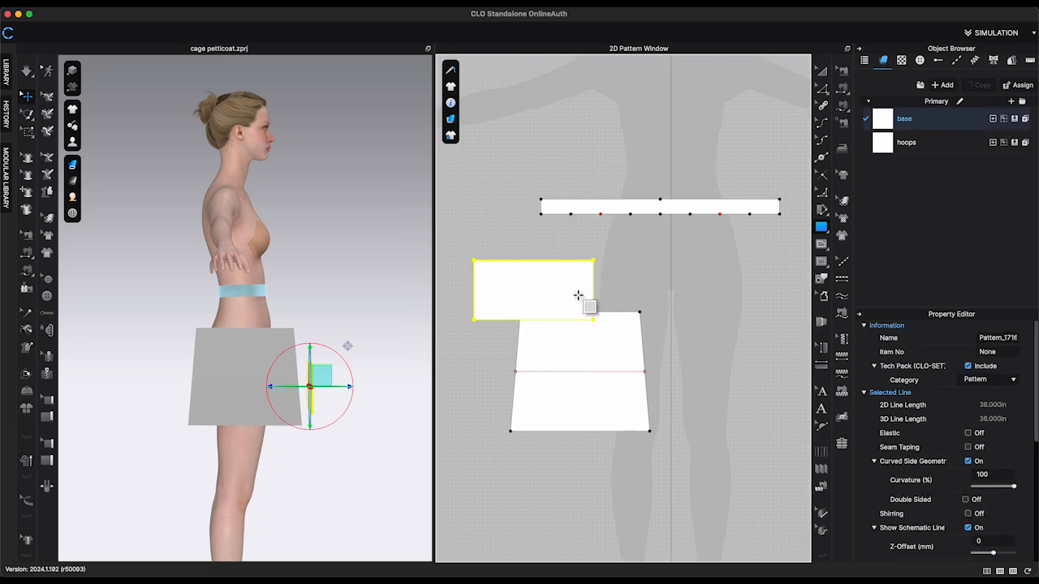
Step: Align the new rectangle above the tapered panel in 2D and position it between the waistband and that panel in 3D
key("a")
left_click_drag(564, 292, 605, 278)
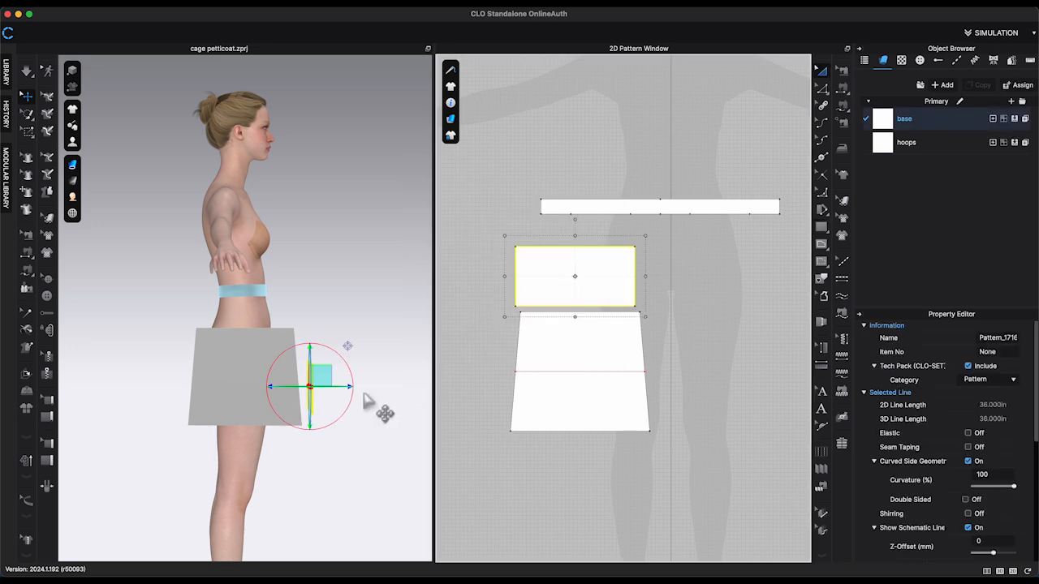
mouse_move(354, 421)
right_mouse_down()
mouse_move(352, 476)
mouse_move(334, 422)
right_mouse_up()
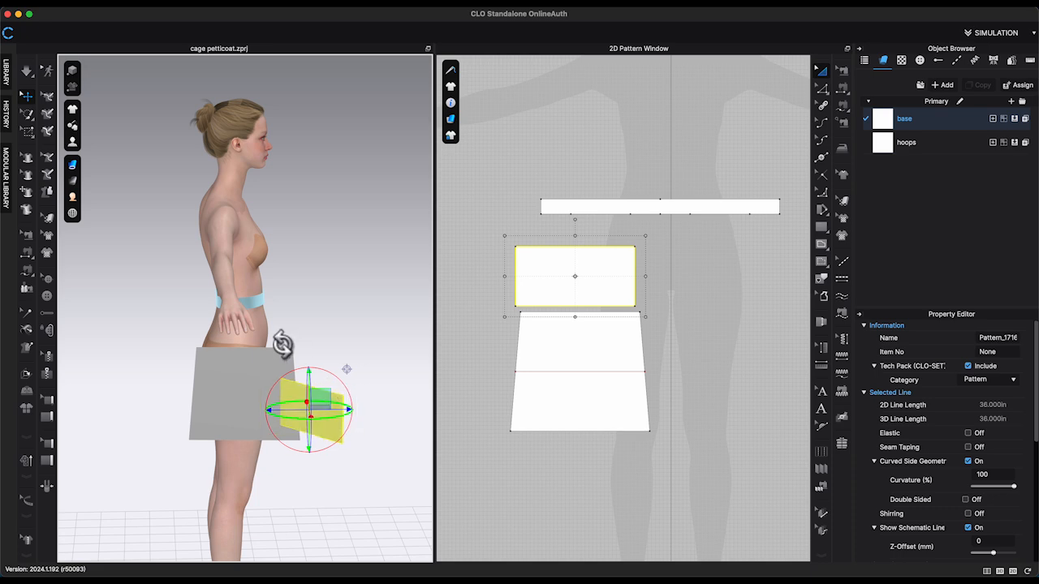
left_click_drag(325, 372, 246, 332)
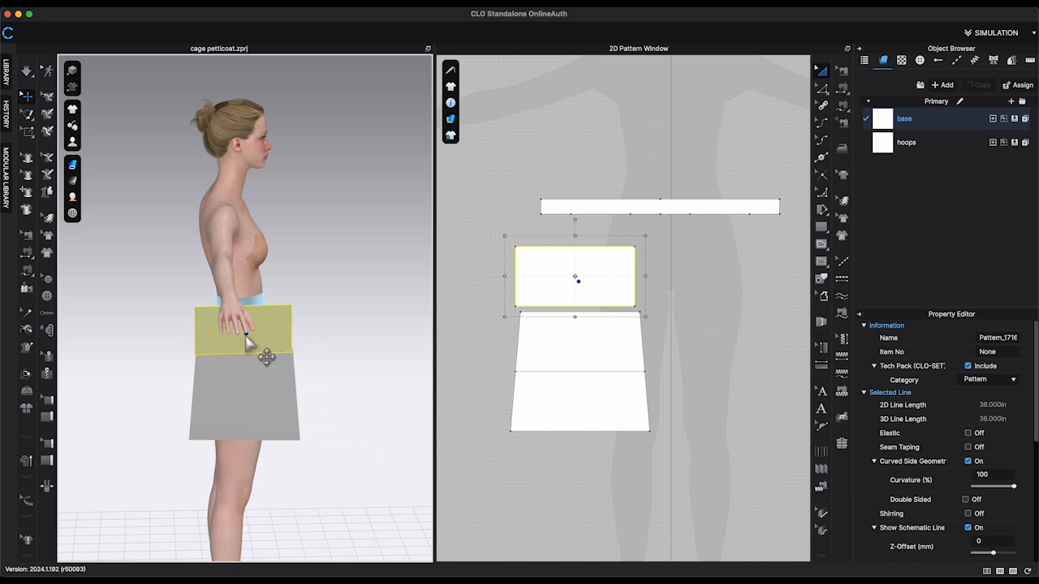
left_click_drag(253, 384, 252, 398)
right_click_drag(252, 399, 220, 399)
left_click_drag(249, 336, 276, 345)
right_click_drag(283, 349, 225, 373)
left_click(237, 327)
left_click(229, 402)
right_click_drag(281, 415, 253, 411)
left_click(766, 263)
Step: Taper the upper rectangle by moving both upper corners inward equally, making its top edge about 7.28 in long
left_click(822, 88)
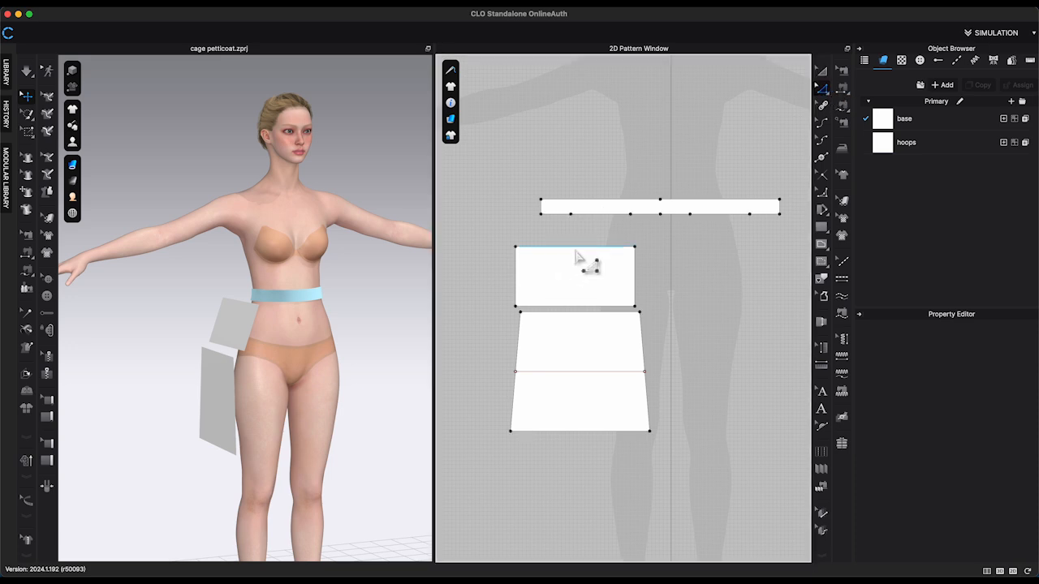
left_click(577, 247)
left_click(604, 216)
left_click(515, 247)
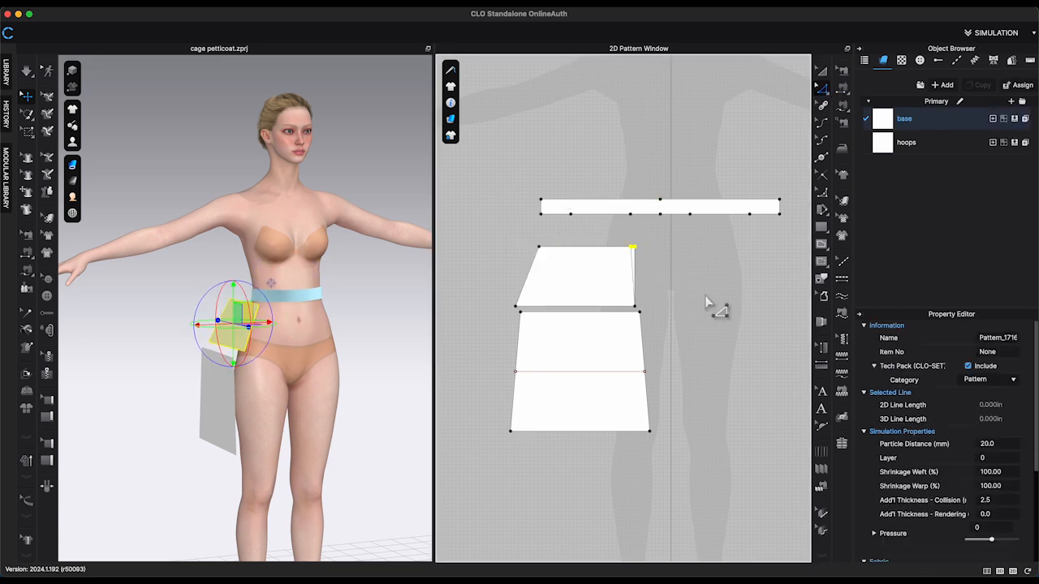
left_click(625, 283)
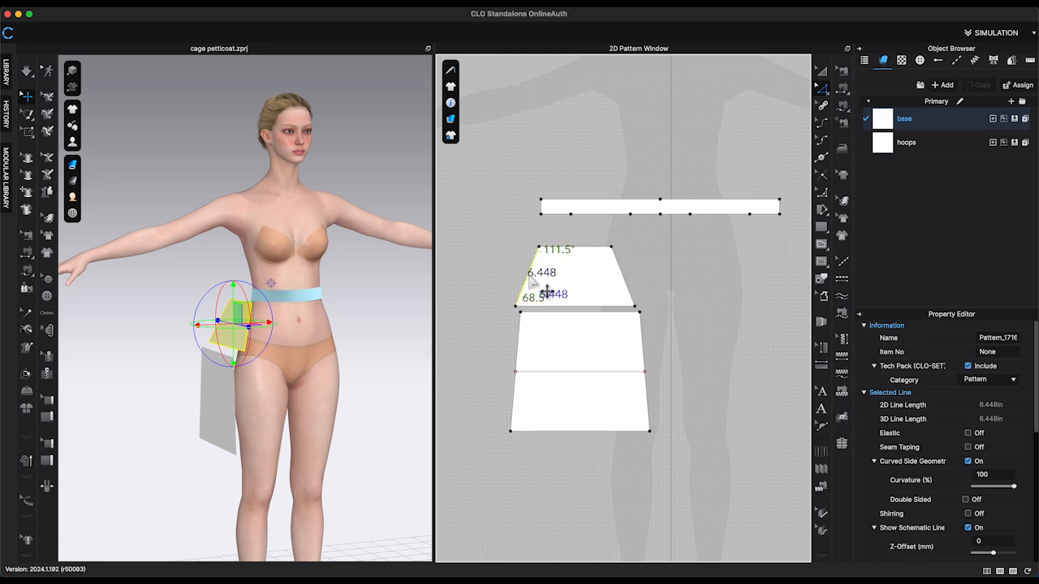
left_click(586, 248)
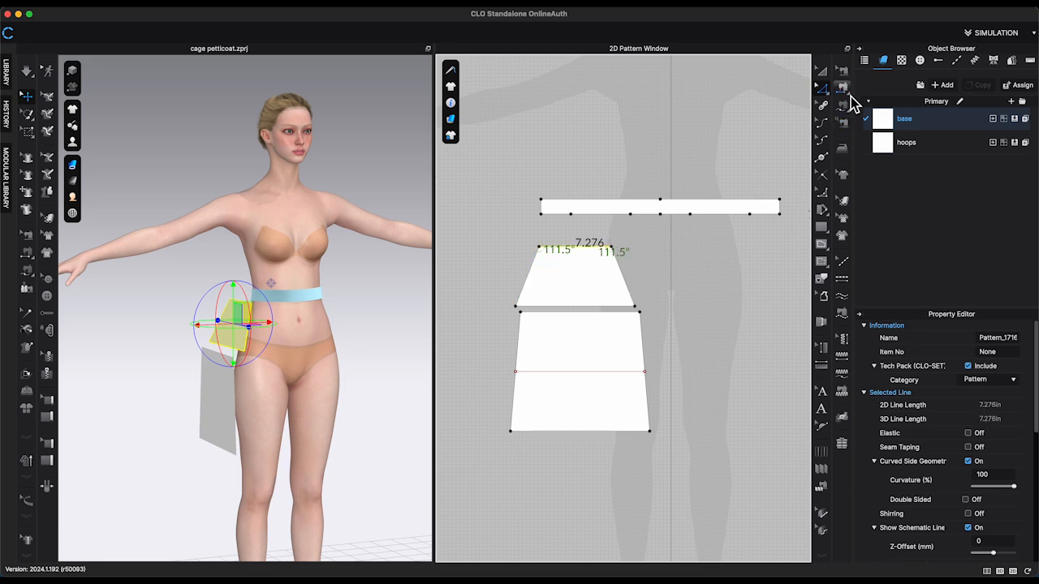
Step: Sew the upper panel to the waistband's lower edge and to the larger panel's top edge, and simulate
left_click(843, 88)
left_click(616, 311)
key("space")
mouse_move(317, 402)
right_mouse_down()
mouse_move(379, 401)
mouse_move(305, 408)
right_mouse_up()
key("space")
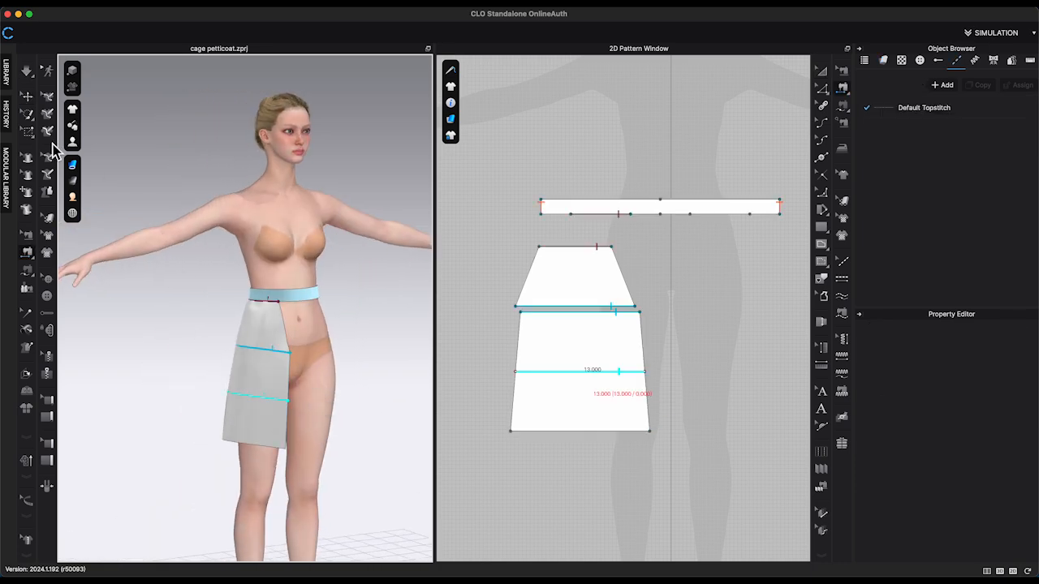
Step: Strengthen the larger hoops panel and run the simulation again
left_click(26, 97)
right_click(257, 378)
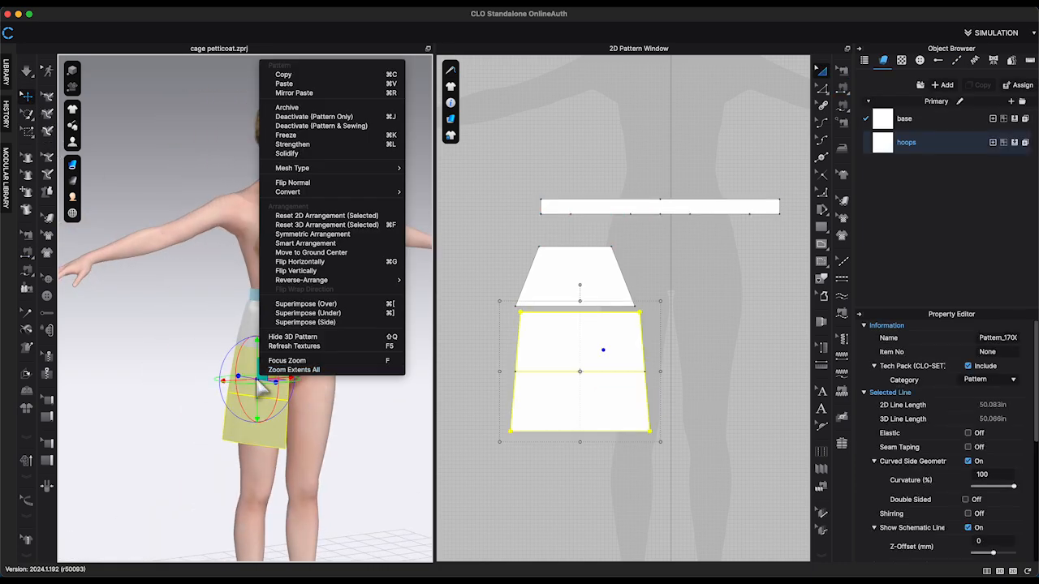
left_click(311, 145)
key("space")
right_click_drag(359, 390, 417, 384)
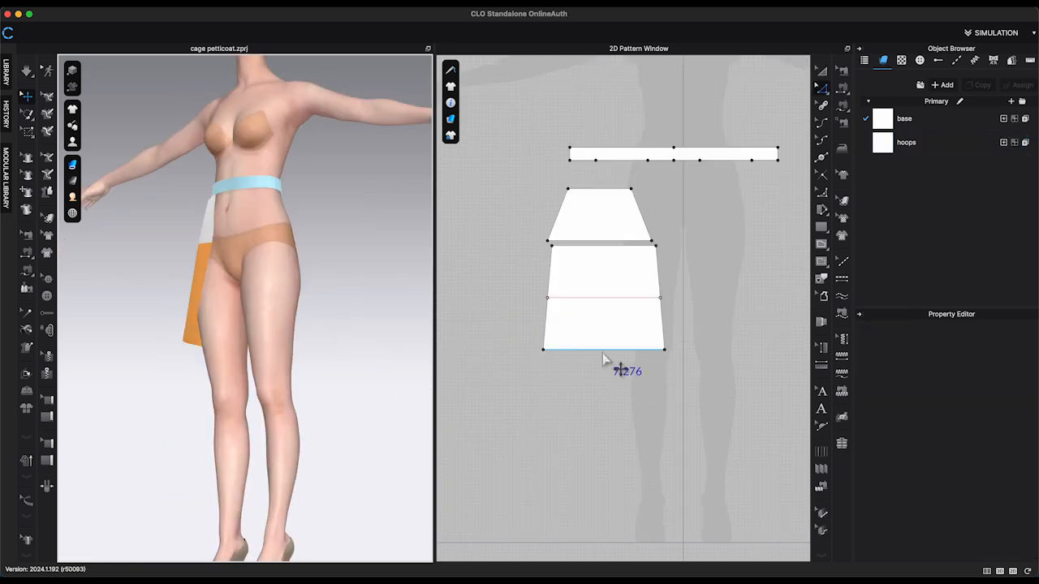
Step: Create a 14 in wide by 10 in high rectangle and align it beneath the hoops panel in the 2D layout
left_click(602, 354)
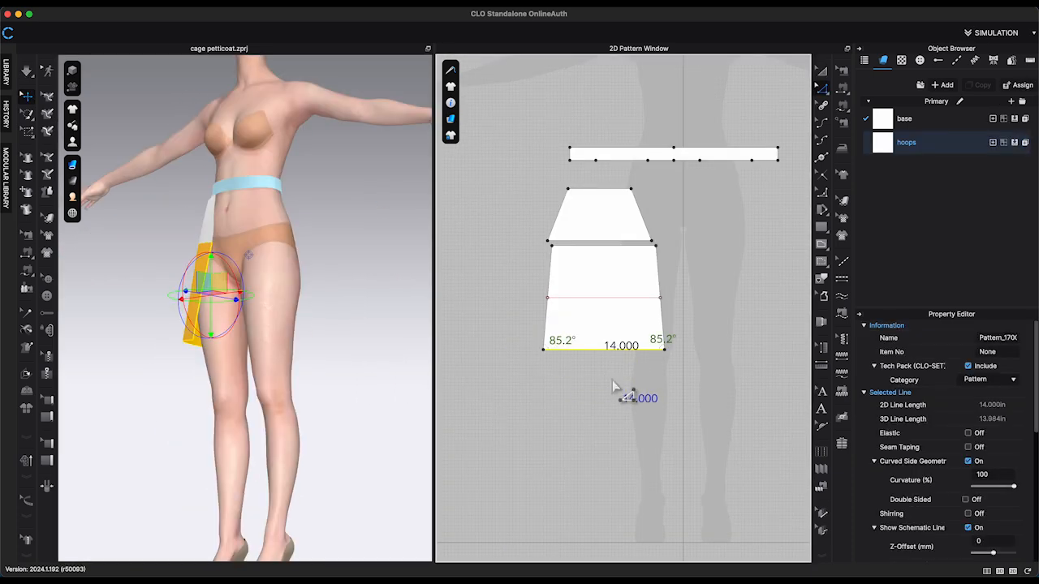
scroll(639, 357, "down", 2)
left_click(821, 228)
left_click(576, 353)
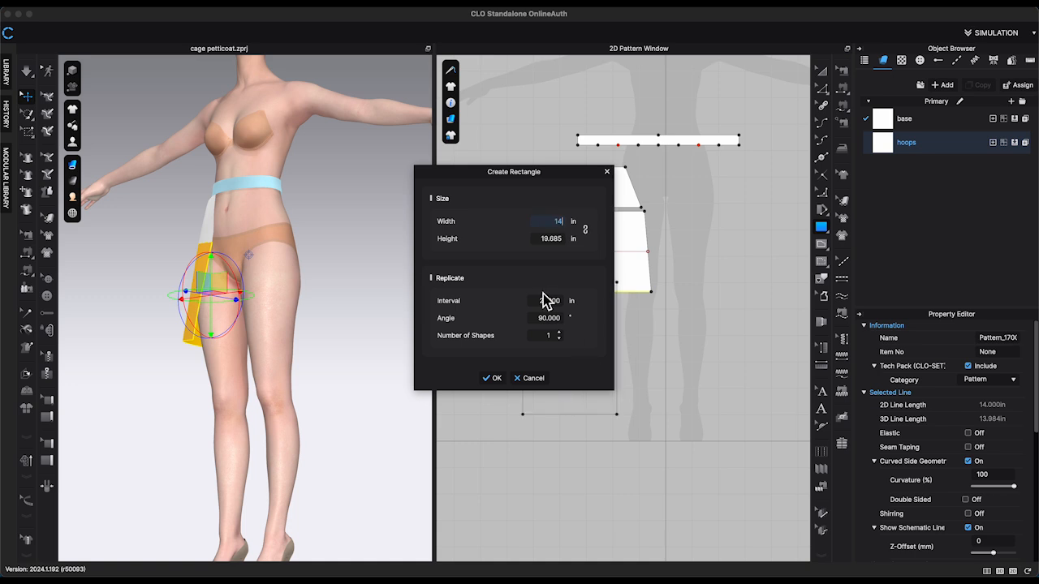
key("Return")
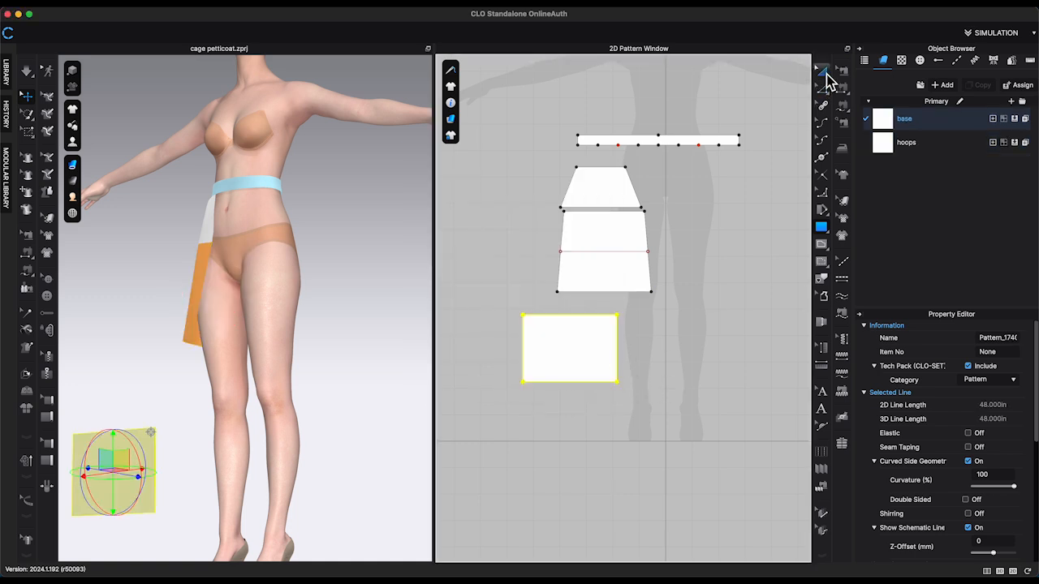
left_click_drag(585, 335, 619, 329)
scroll(692, 361, "up", 3)
left_click(694, 364)
Step: Split the new rectangle's bottom edge at its midpoint and round both lower corners with large smooth curves
left_click(821, 157)
right_click(570, 386)
left_click(442, 322)
left_click(492, 394)
left_click_drag(496, 388, 542, 389)
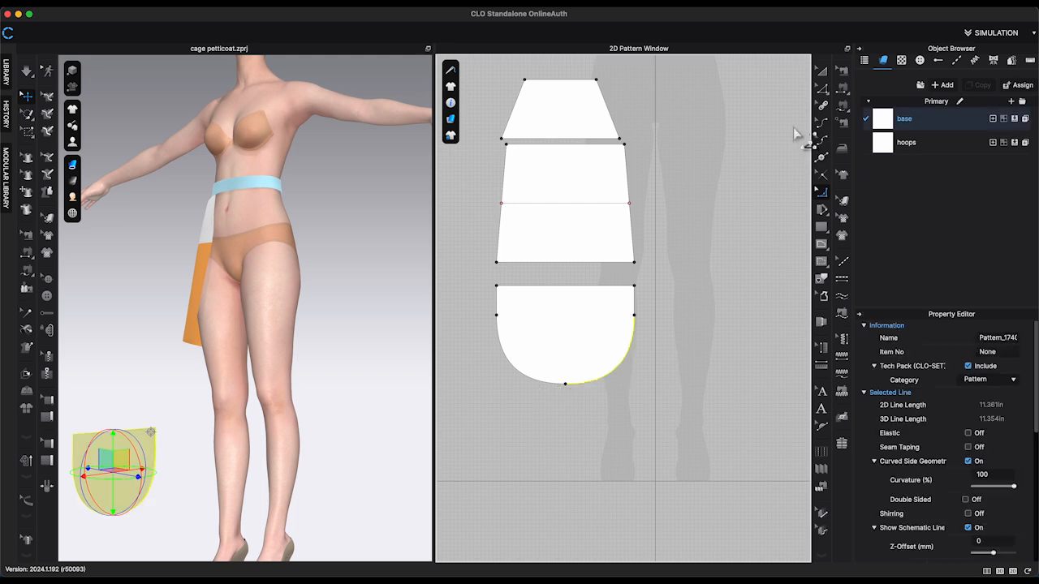
Step: Remove the two points where the rounded panel's curves meet its straight sides
left_click(821, 93)
left_click_drag(480, 306, 644, 325)
right_click(636, 318)
left_click(671, 394)
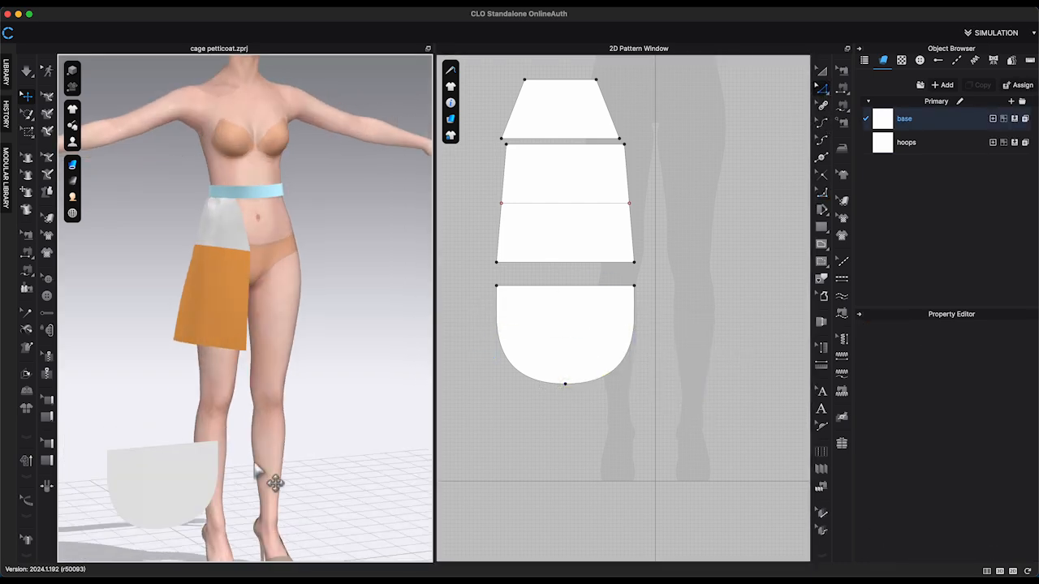
Step: Lay the rounded panel horizontally in 3D and move it near the hoops panel's lower edge
mouse_move(214, 489)
left_mouse_down()
mouse_move(169, 489)
mouse_move(391, 398)
mouse_move(188, 485)
mouse_move(209, 504)
left_mouse_up()
key("2")
left_click_drag(191, 466, 206, 360)
right_click_drag(207, 362, 266, 376)
left_click_drag(266, 373, 234, 384)
right_click_drag(235, 385, 324, 399)
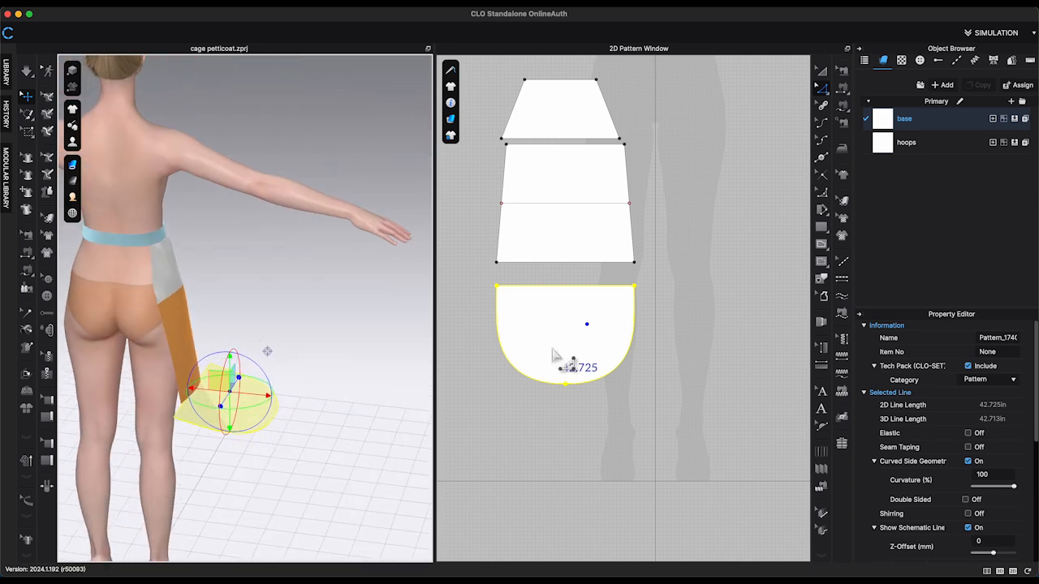
Step: Shorten the rounded panel slightly from its straight edge and check its position beneath the hoops panel in 3D
left_click(821, 71)
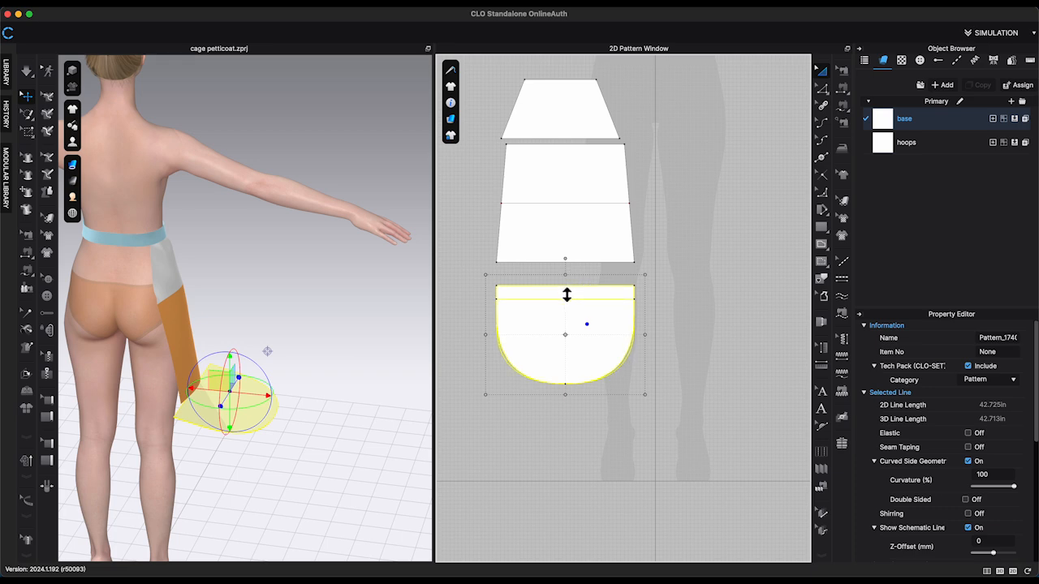
left_click_drag(568, 294, 568, 300)
right_click_drag(317, 475, 308, 394)
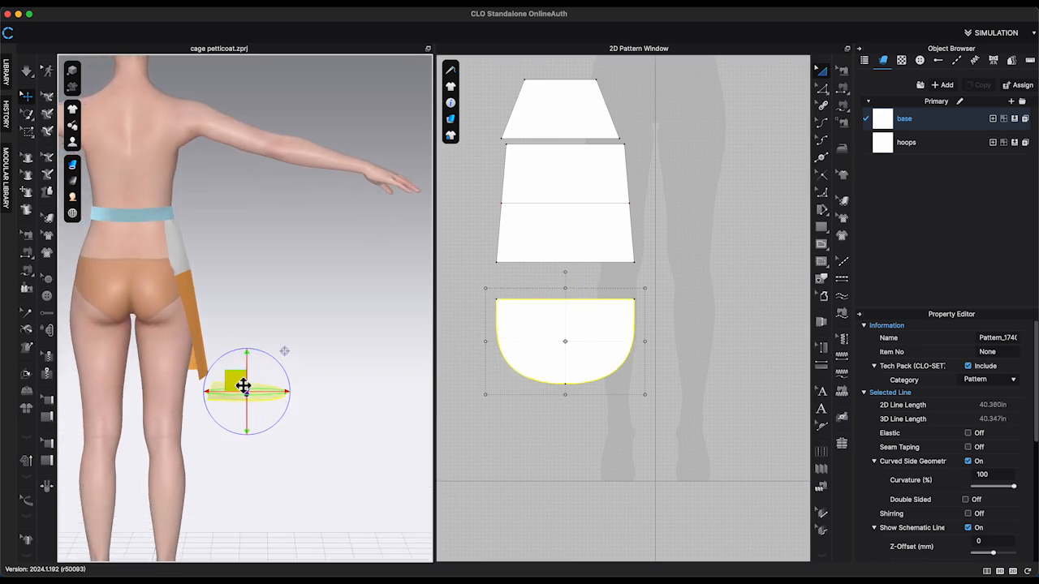
right_click_drag(244, 381, 232, 373)
Step: Space out the hoops and rounded panels in 2D and paste a copy of the rounded panel beside the original
left_click(579, 174)
left_click_drag(580, 174, 579, 187)
left_click_drag(582, 321, 555, 340)
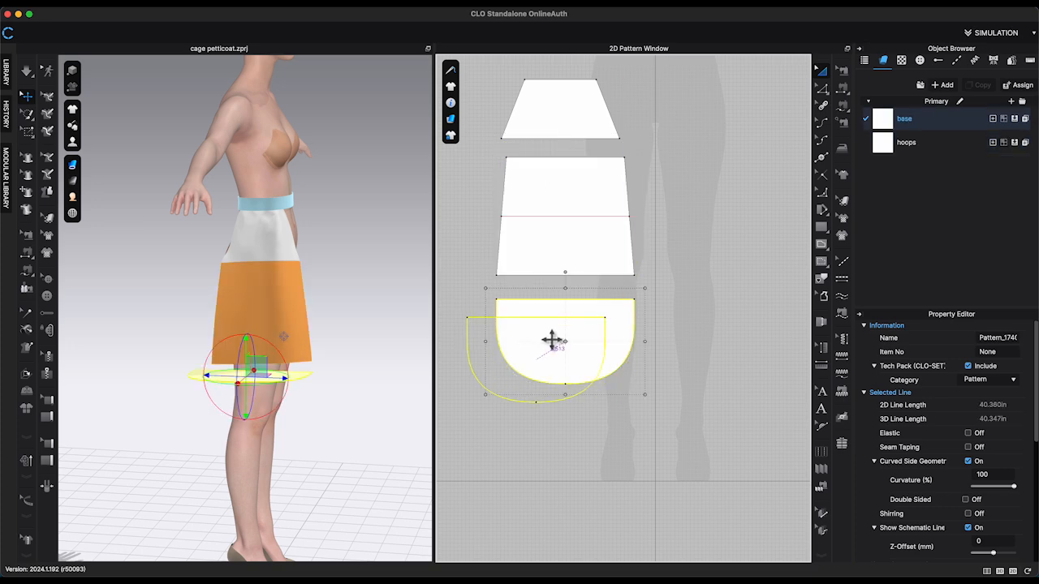
key("super+c")
key("super+v")
left_click(701, 370)
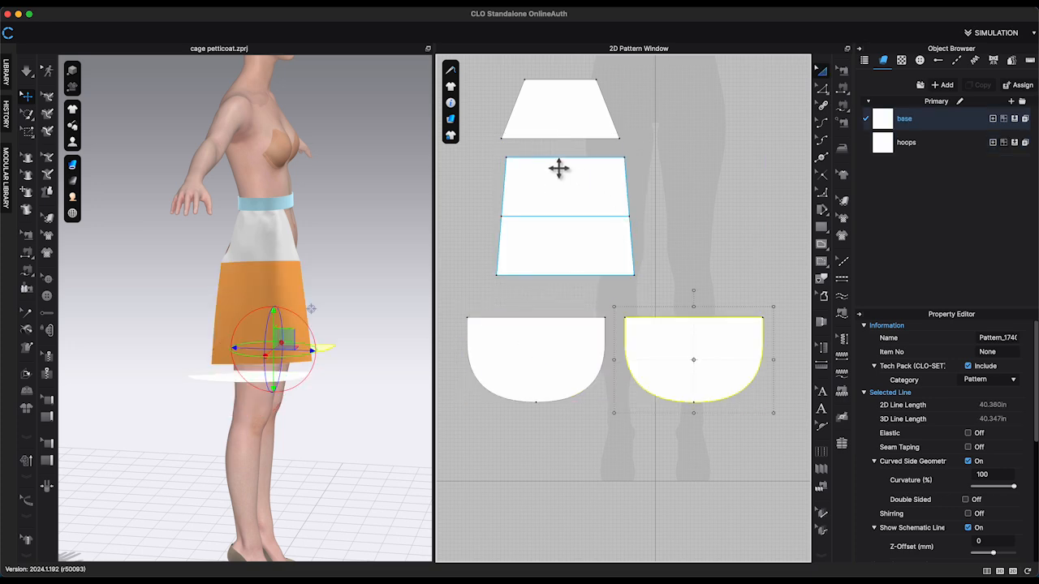
Step: Raise the copied rounded panel in 3D to the seam between the upper panel and the hoops panel
right_click_drag(280, 418, 306, 400)
left_click_drag(394, 374, 269, 269)
right_click_drag(268, 268, 340, 258)
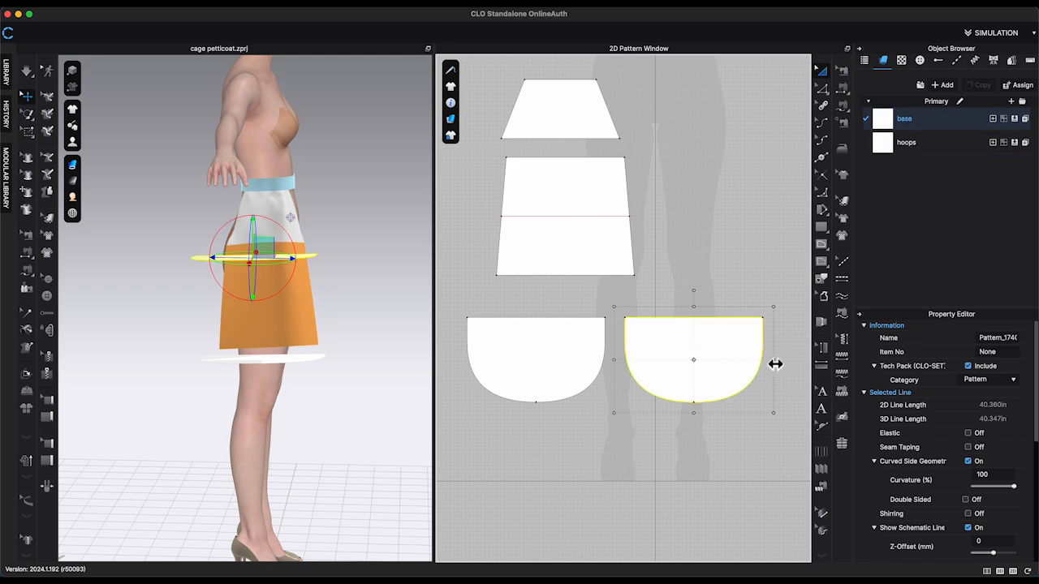
Step: Show line lengths on the 2D patterns and narrow the rounded copy until its straight edge is about 12.02 in
left_click(450, 103)
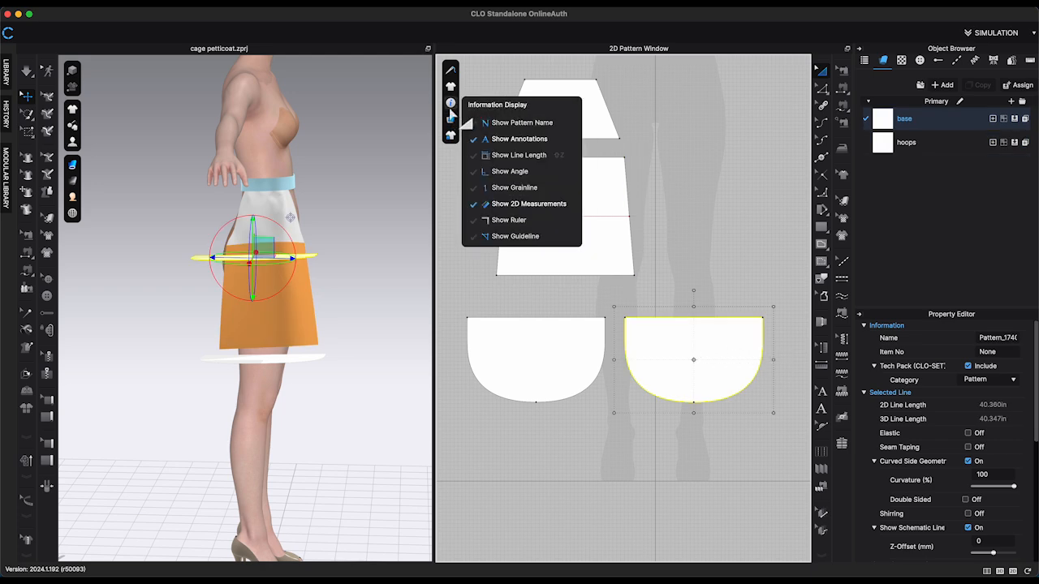
left_click(528, 156)
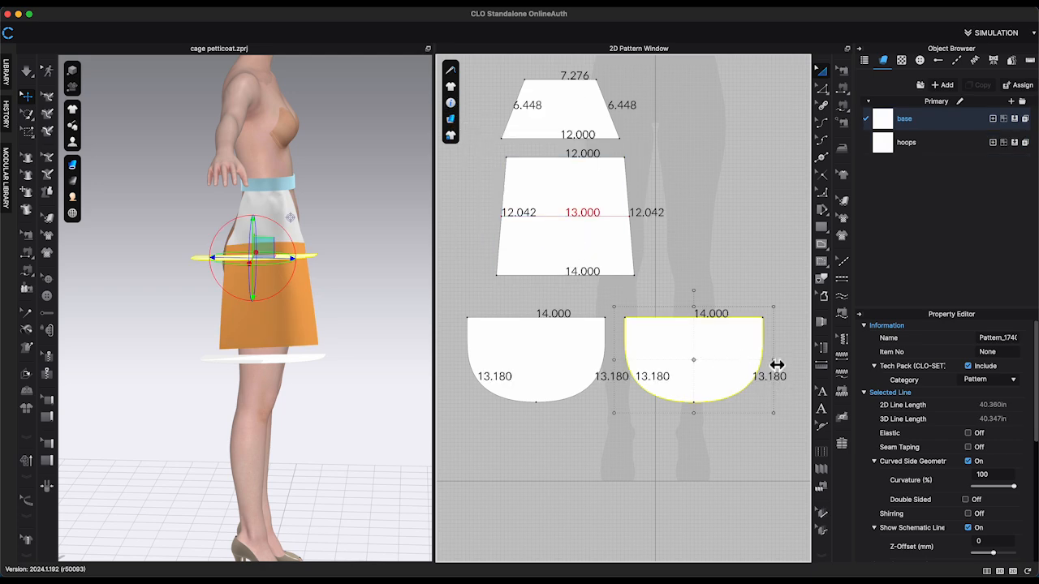
mouse_move(763, 366)
left_mouse_down()
mouse_move(764, 375)
mouse_move(749, 361)
mouse_move(754, 371)
left_mouse_up()
scroll(764, 374, "up", 5)
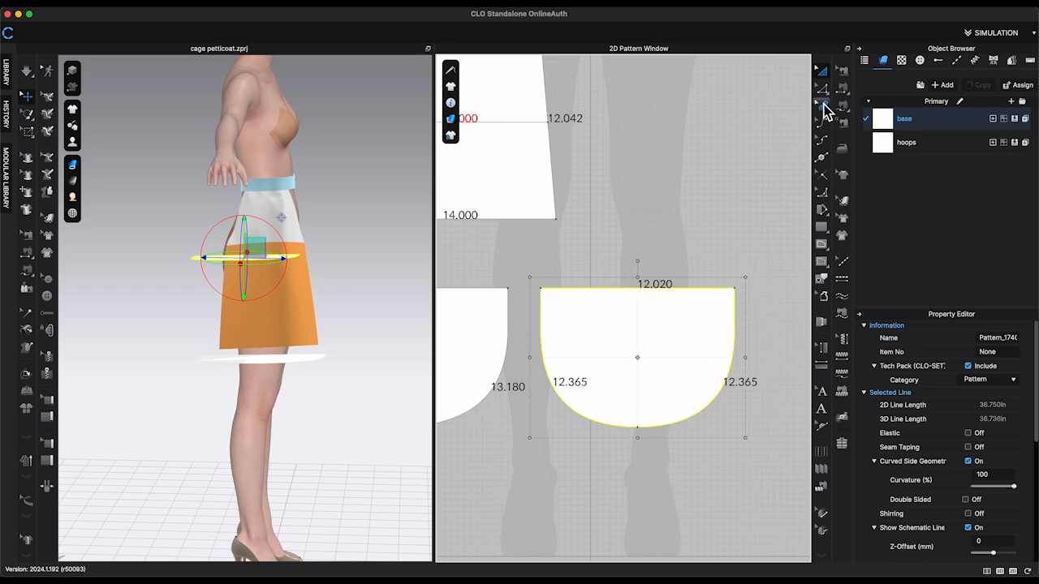
Step: Sew the rounded copy's straight edge to the hoops panel's top edge
scroll(711, 168, "down", 8)
middle_click_drag(725, 174, 728, 211)
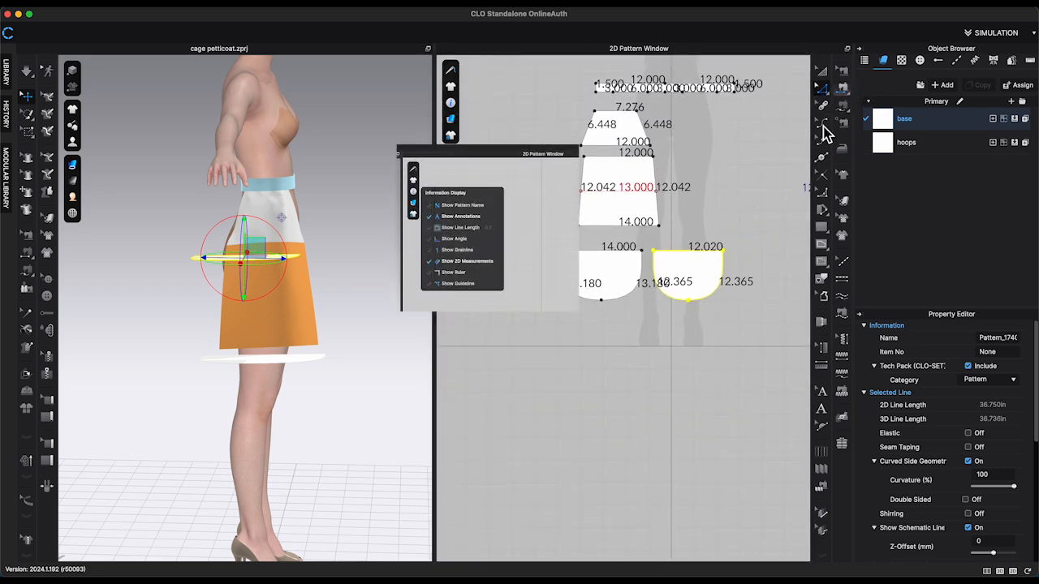
left_click(845, 91)
left_click(719, 258)
left_click(649, 156)
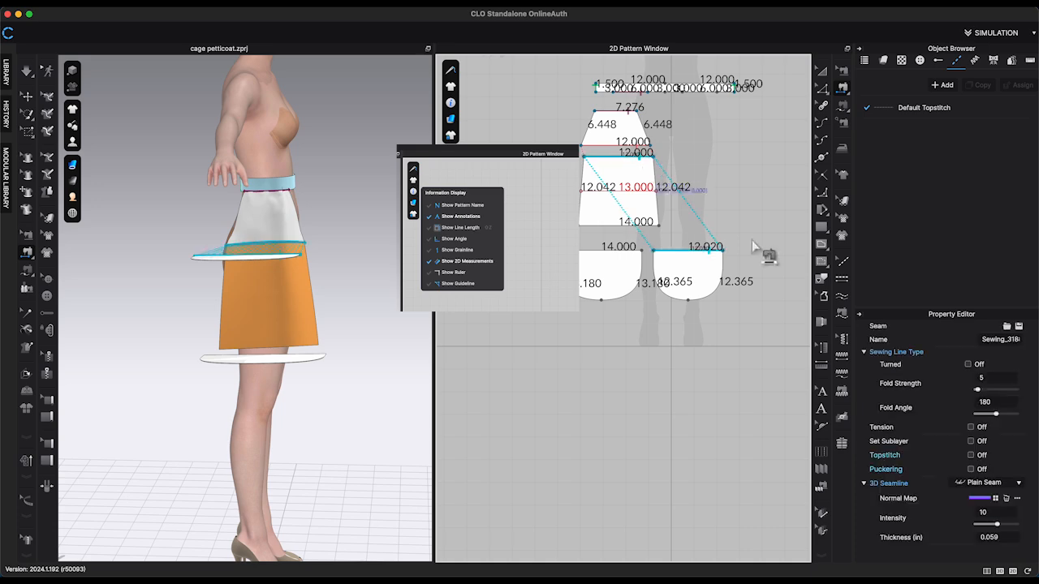
Step: Enable Turned for the seam joining the narrower rounded panel to the hoops panel
left_click(967, 364)
right_click_drag(343, 353, 329, 354)
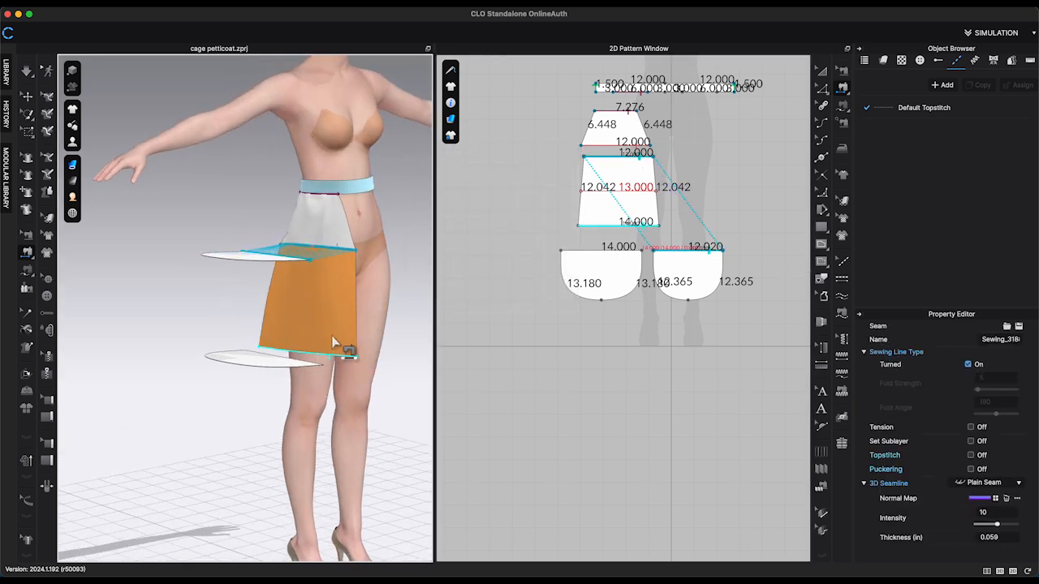
key("q")
left_click(246, 268)
right_click_drag(249, 271, 359, 274)
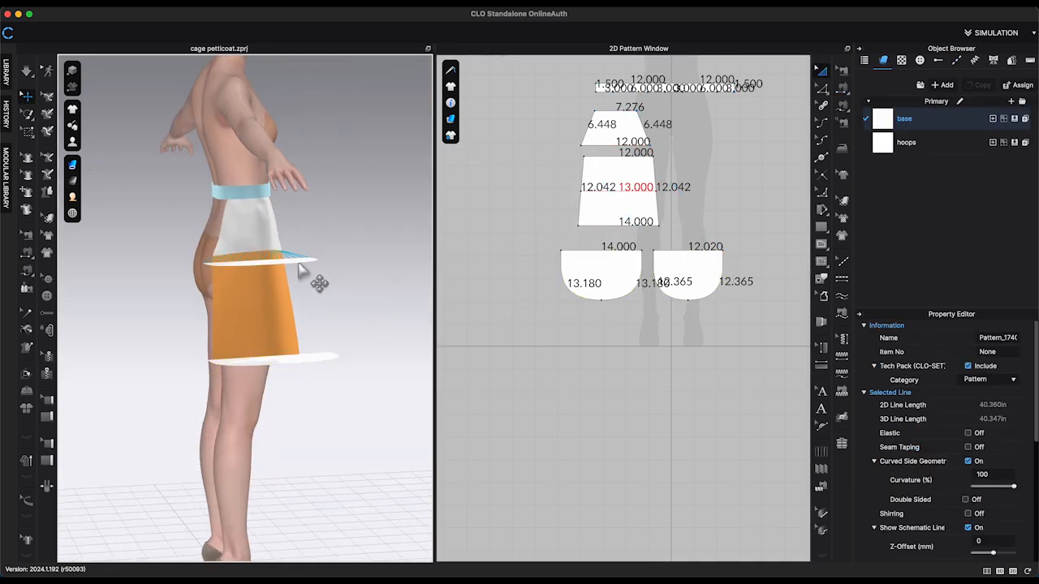
right_click_drag(339, 308, 235, 310)
Step: Paste a copy of the hoops panel below the two rounded panels in the 2D layout
left_click(598, 182)
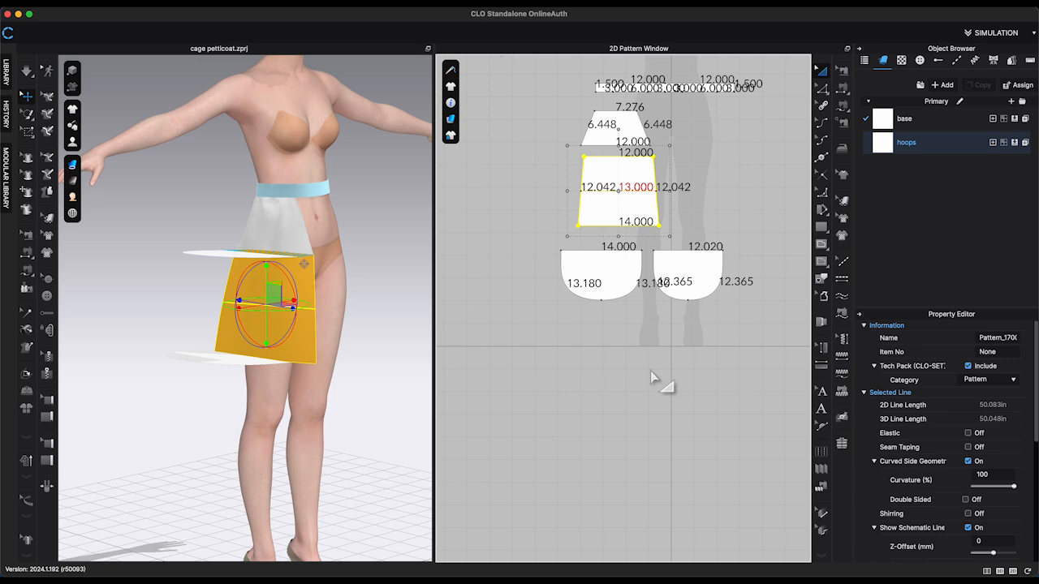
key("super+v")
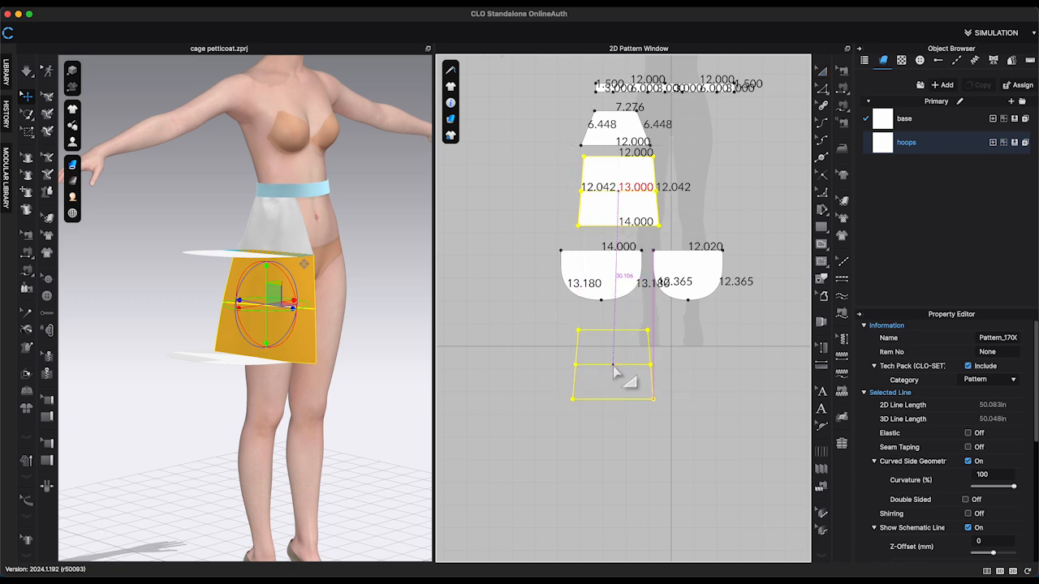
left_click(657, 395)
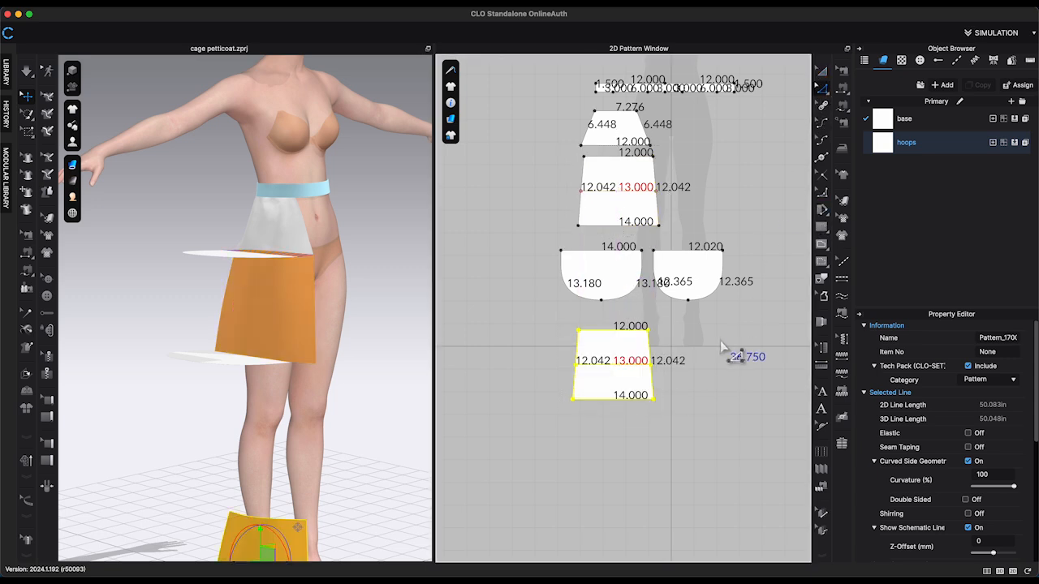
Step: Remove the middle point from both rounded panels' curved edges so each curve becomes one continuous line
left_click(602, 313)
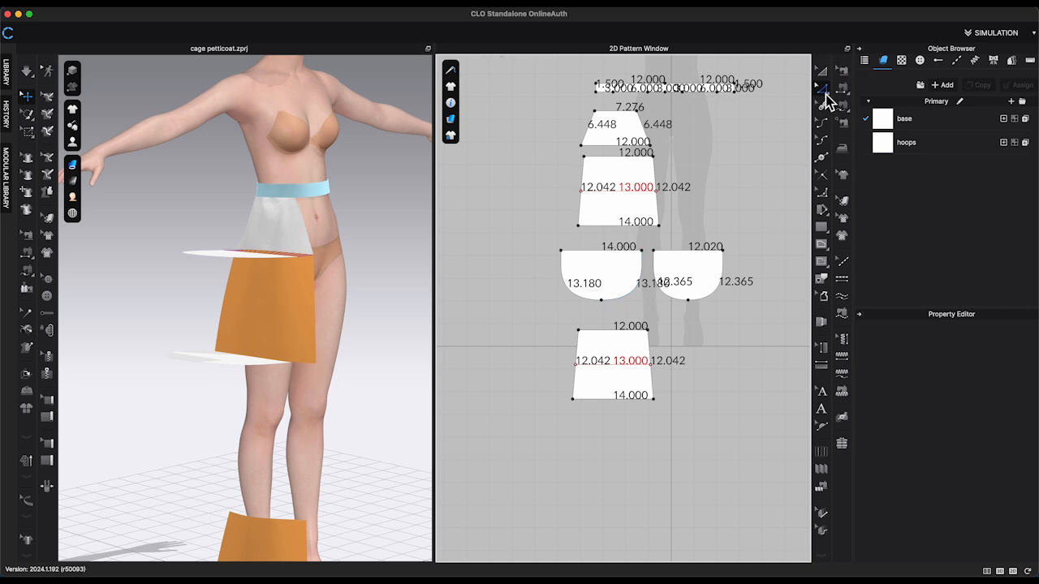
left_click(602, 300)
left_click(687, 299, "shift")
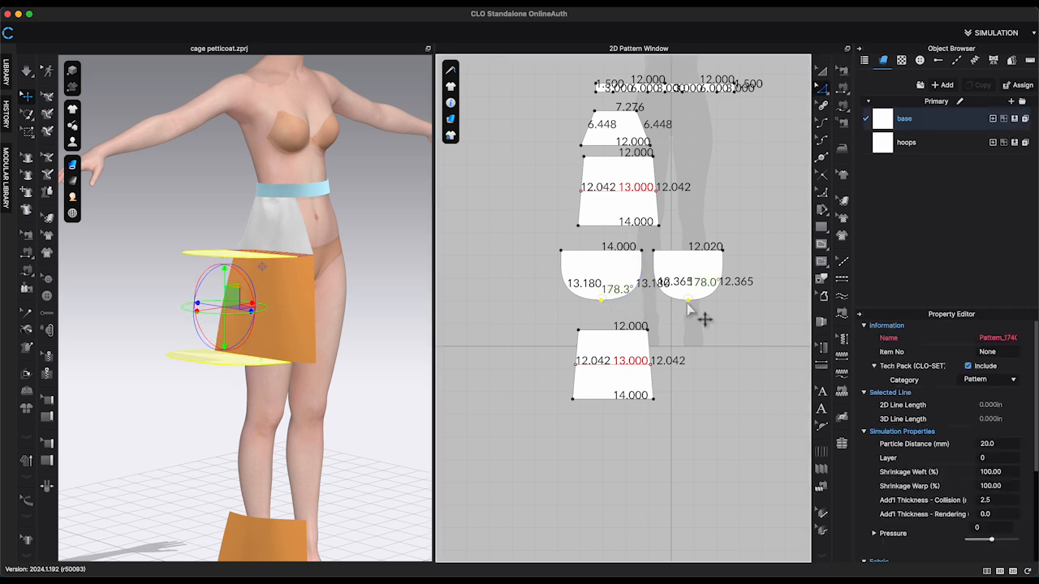
right_click(689, 302)
left_click(730, 388)
scroll(702, 360, "up", 4)
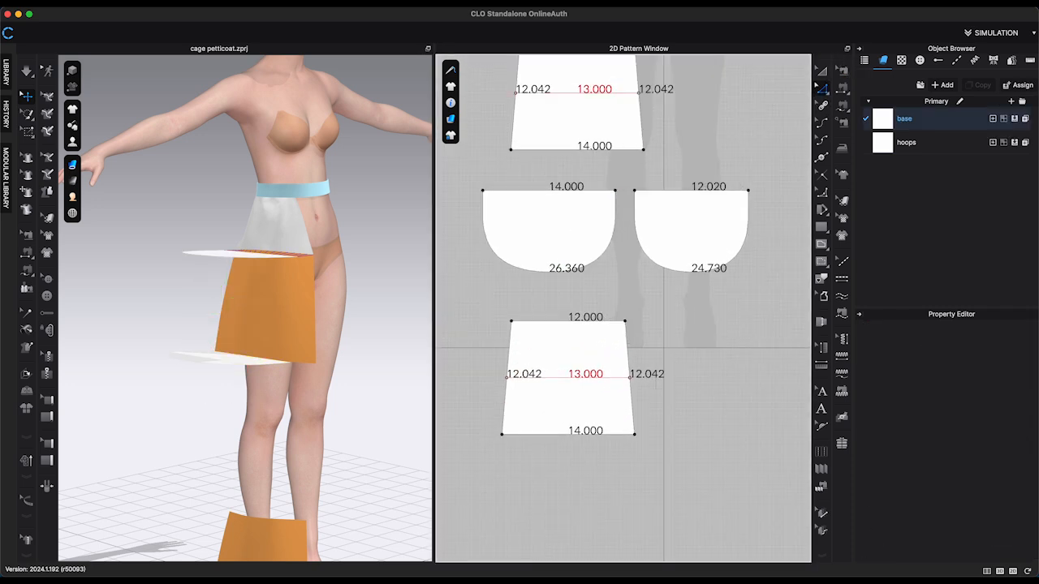
Step: Place the copied hoops panel in 3D at the outer side of the rounded panels, opposite the original hoops panel
left_click(586, 265)
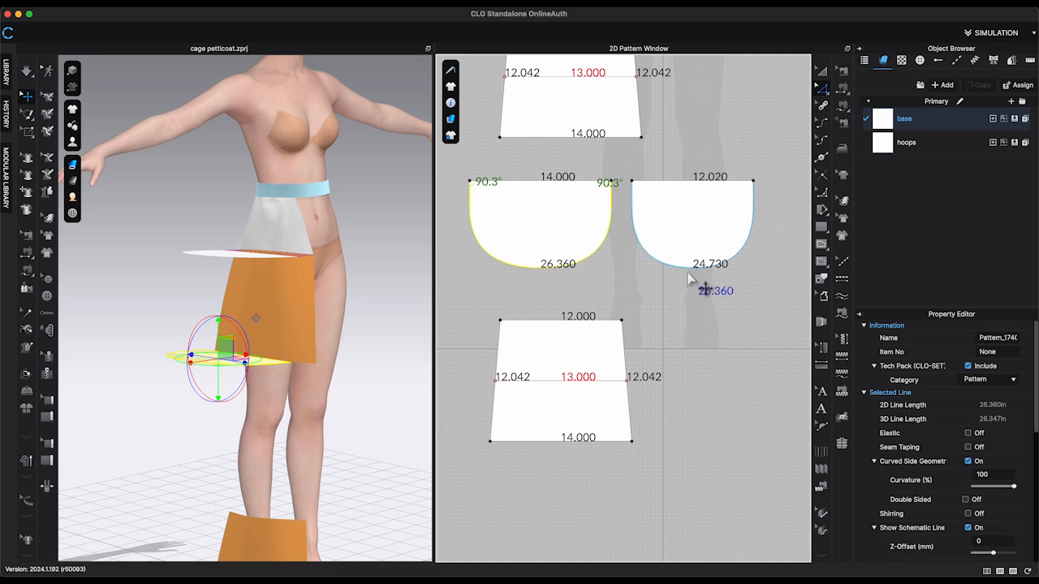
scroll(699, 303, "down", 3)
left_click(645, 366)
right_click_drag(243, 341, 128, 251)
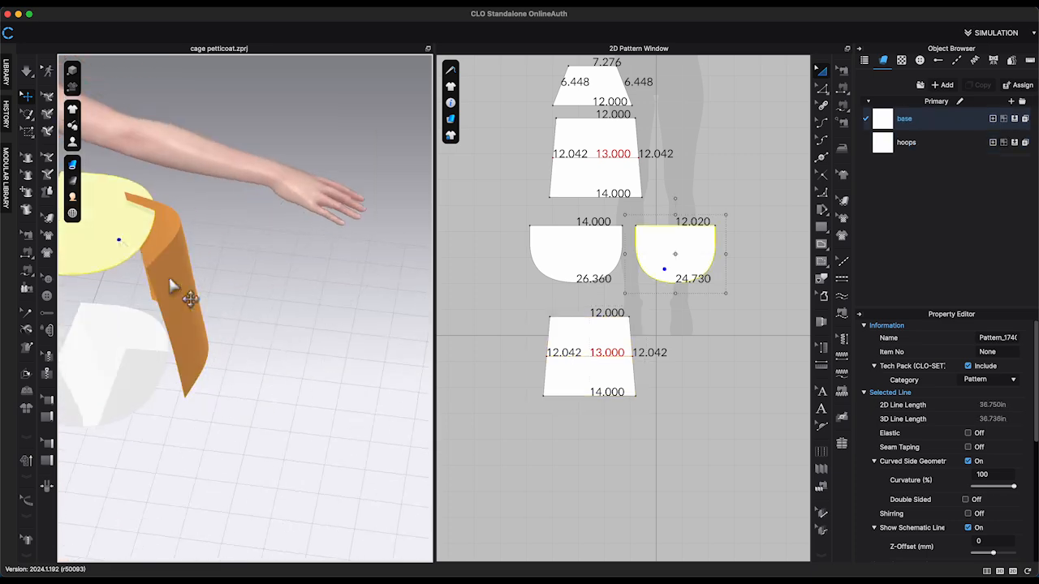
left_click(203, 325)
right_click_drag(204, 324, 614, 369)
Step: Widen the copied hoops panel to a width of 26.36 in with the Transform settings
left_click(614, 369)
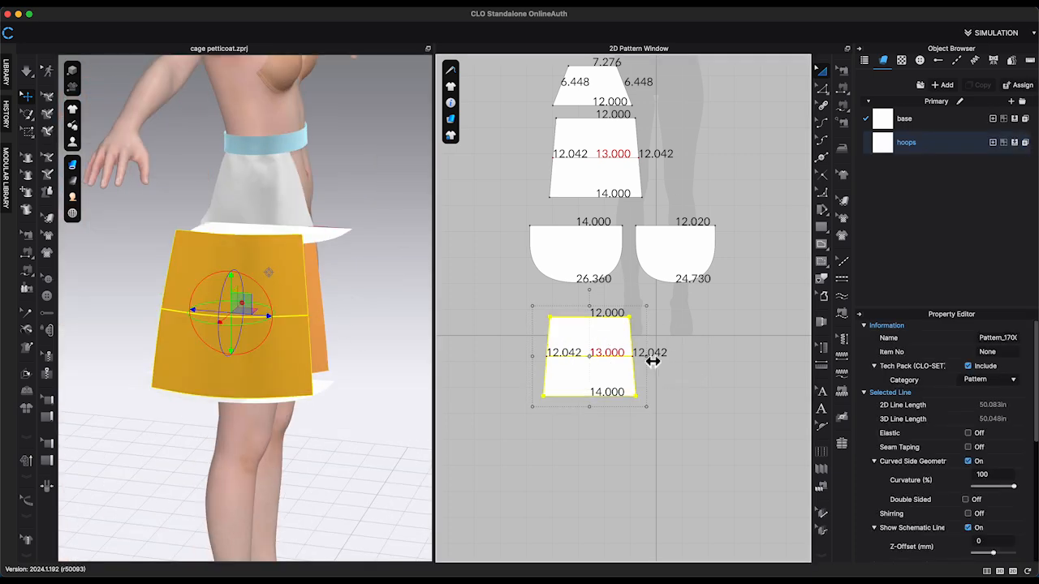
left_click_drag(714, 361, 730, 355)
scroll(718, 361, "up", 3)
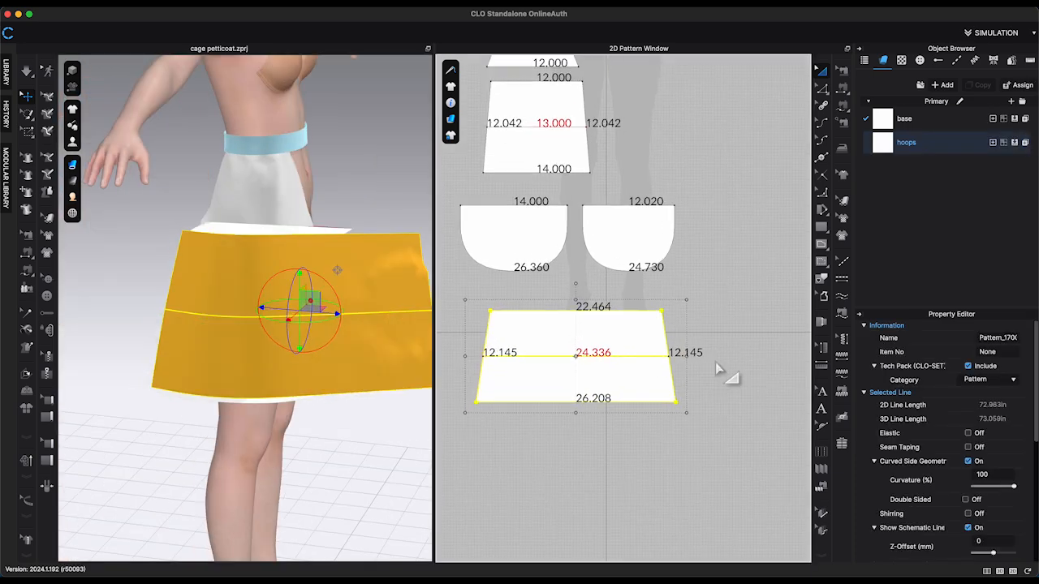
scroll(718, 357, "up", 1)
left_click_drag(723, 345, 720, 345)
scroll(725, 344, "up", 1)
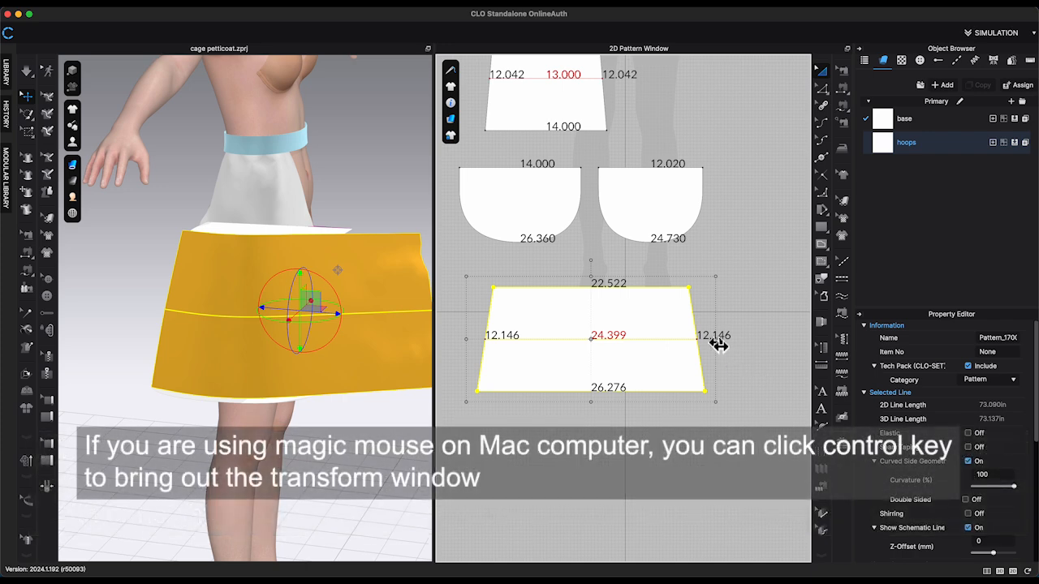
left_click(723, 345, "ctrl")
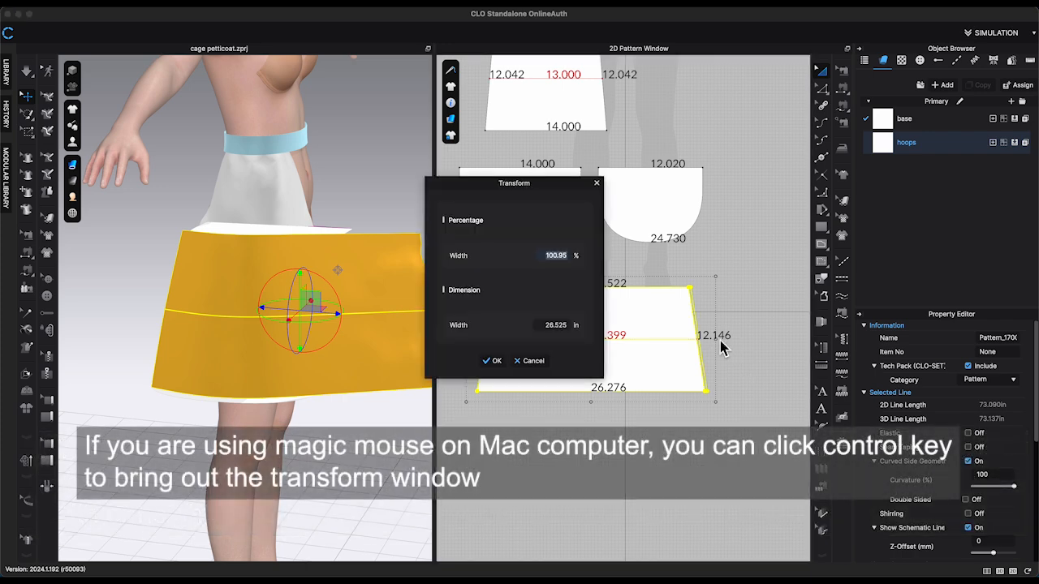
left_click_drag(527, 187, 333, 180)
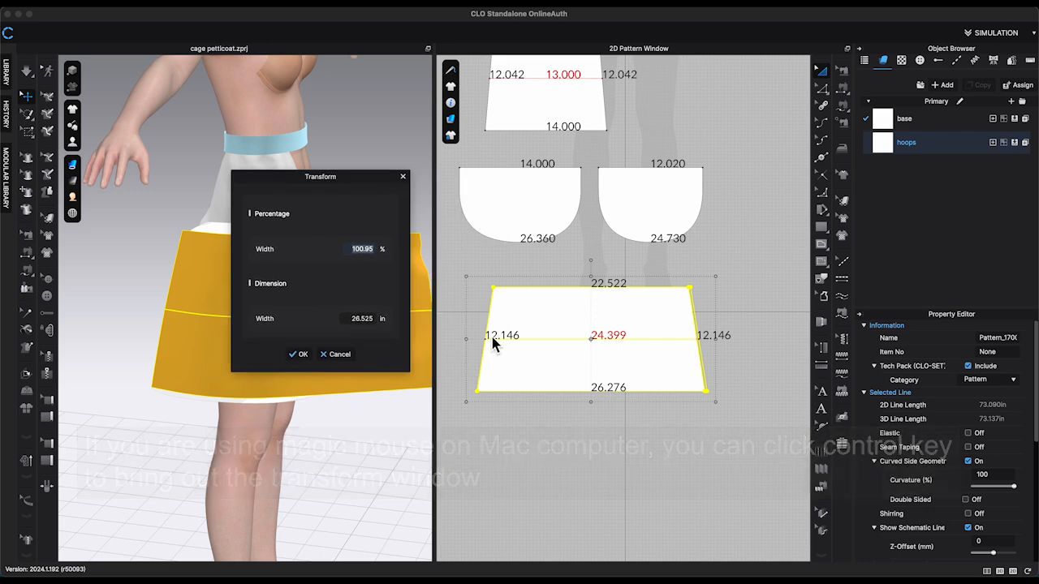
type("26.36")
key("Return")
Step: Nudge the wide panel's two top corners outward until its top edge is about 24.17 in
left_click(753, 263)
key("z")
left_click(493, 288)
key("Left")
key("Left")
left_click(689, 288)
key("Right")
key("Right")
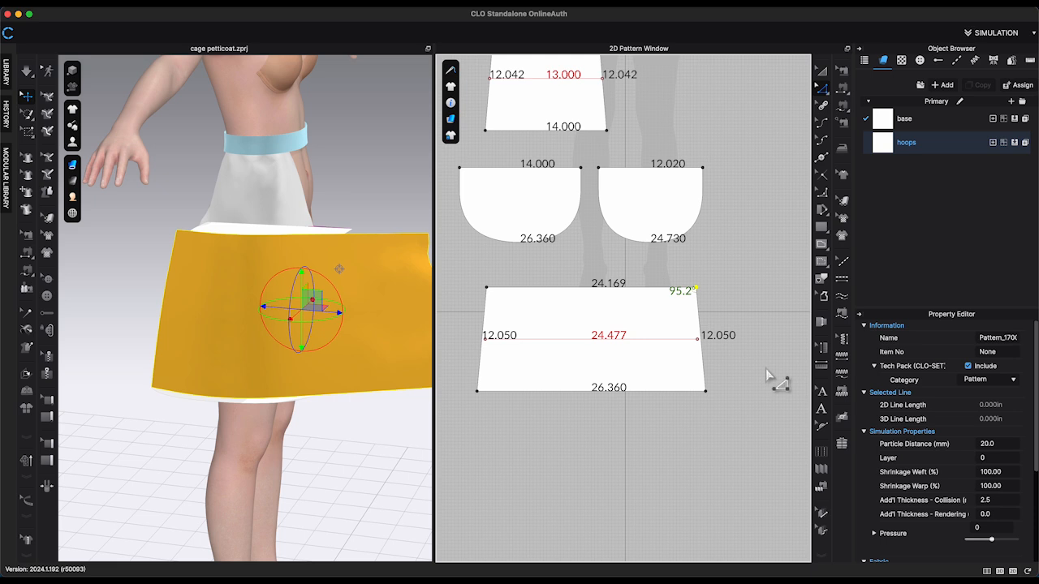
Step: Move each of the wide panel's top corners a further 0.25 in outward
left_click(710, 293)
left_click_drag(490, 288, 486, 288)
right_click(486, 288)
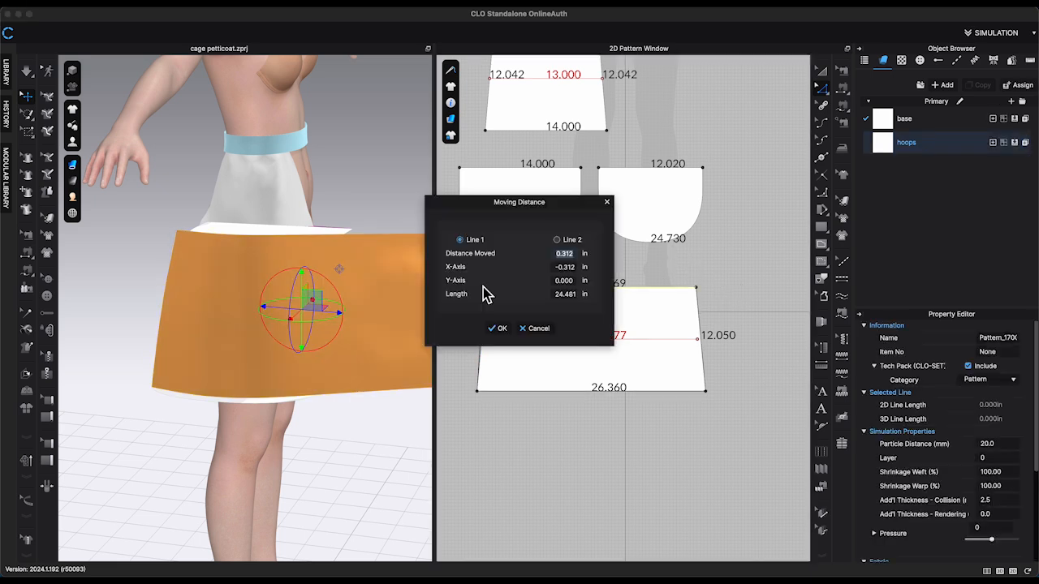
left_click_drag(519, 202, 309, 199)
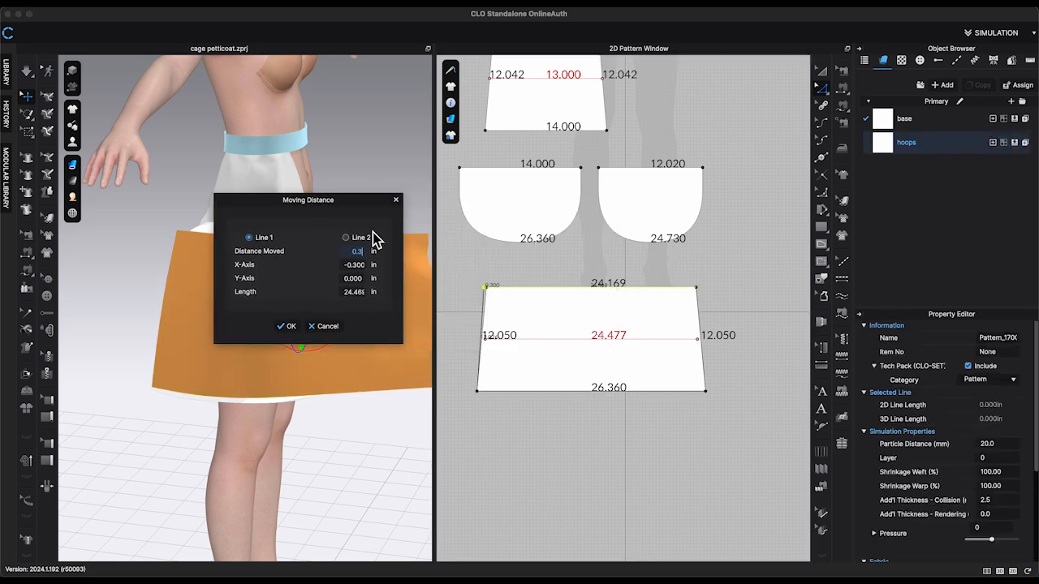
key("Return")
right_click(698, 289)
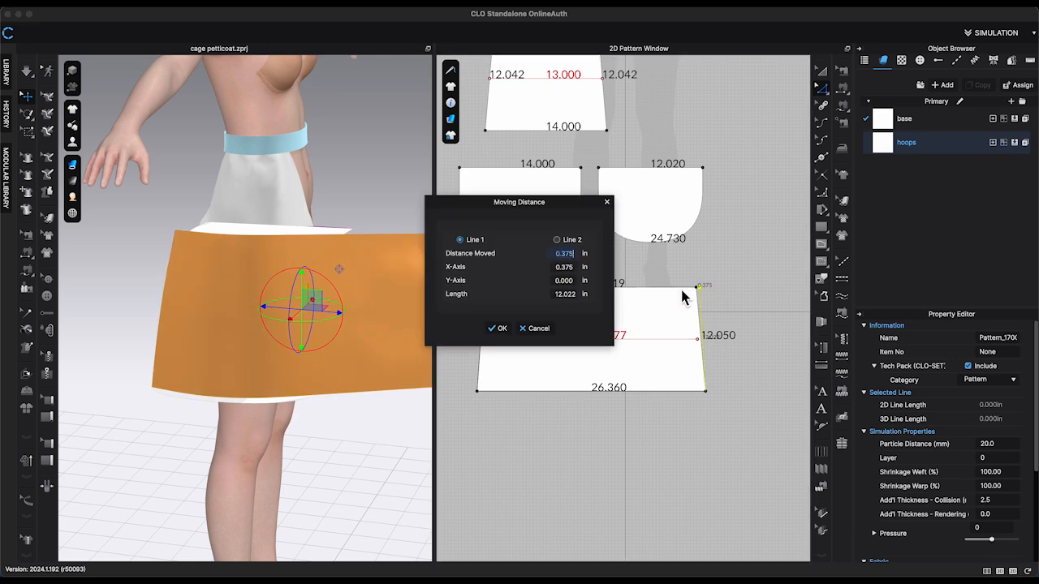
type("0.25")
key("Return")
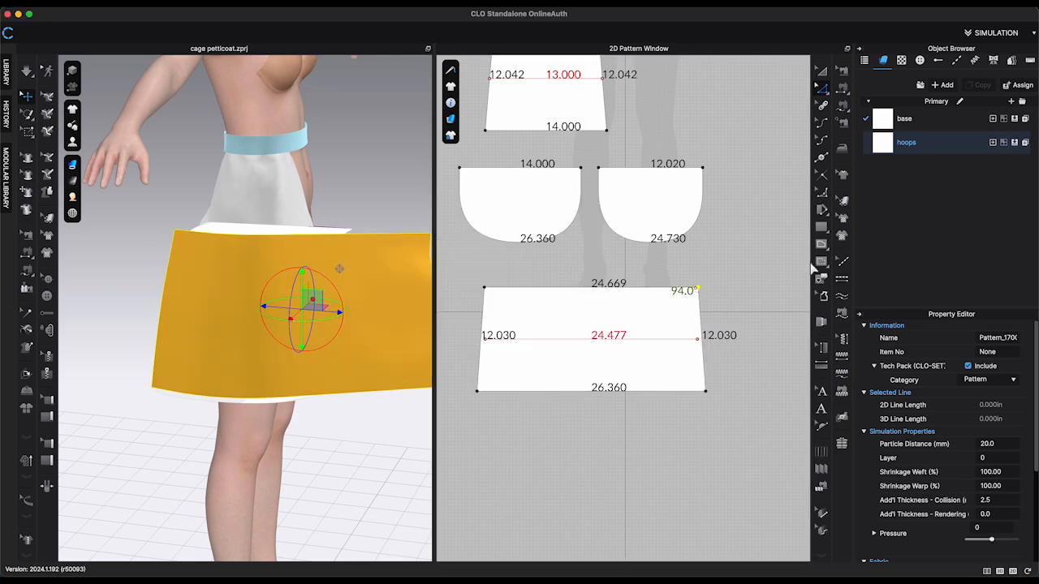
Step: Set the length of the wide panel's top edge to 24.73 in
right_click(624, 287)
left_click(672, 368)
key("Return")
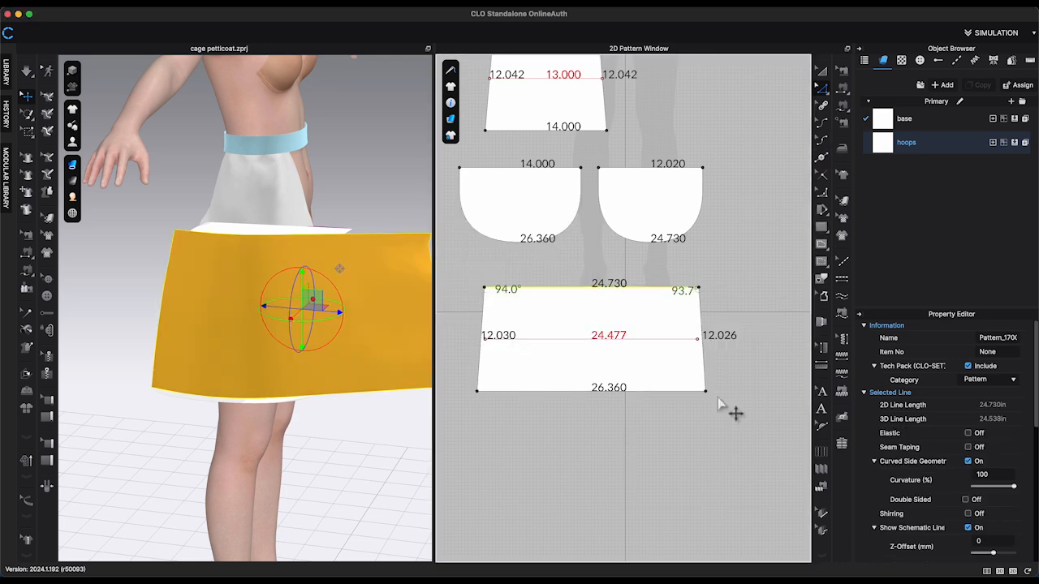
left_click(739, 386)
Step: Strengthen both rounded panels and freeze the original hoops panel in 3D
scroll(303, 352, "down", 5)
right_click_drag(265, 331, 162, 329)
left_click(205, 286)
left_click(198, 392, "shift")
right_click(205, 284)
left_click(268, 341)
right_click(254, 356)
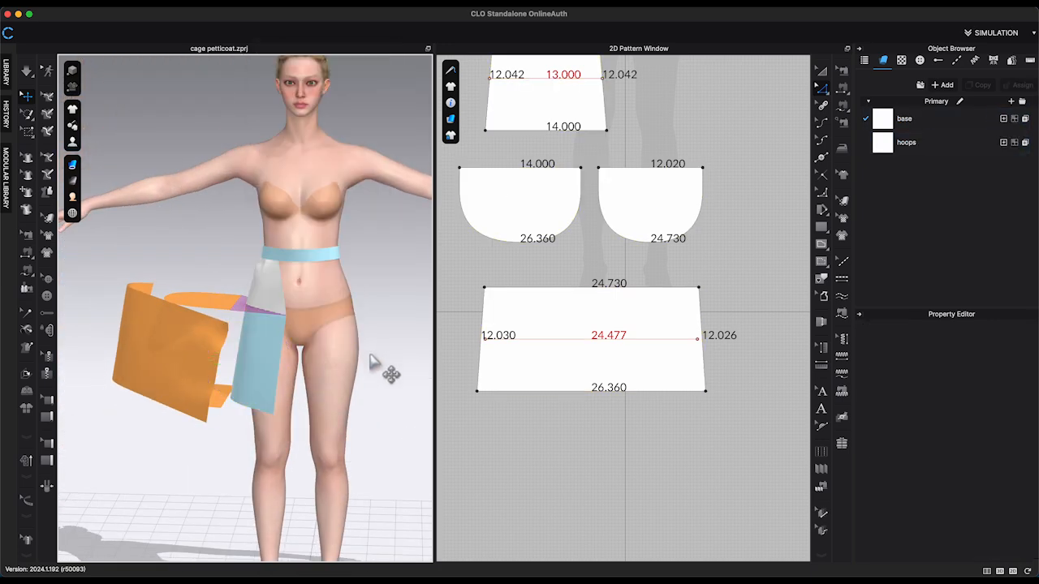
Step: Sew the wide panel's top and bottom edges to the rounded panels' curves and its sides to the original hoops panel
left_click(845, 92)
left_click(667, 288)
left_click(701, 217)
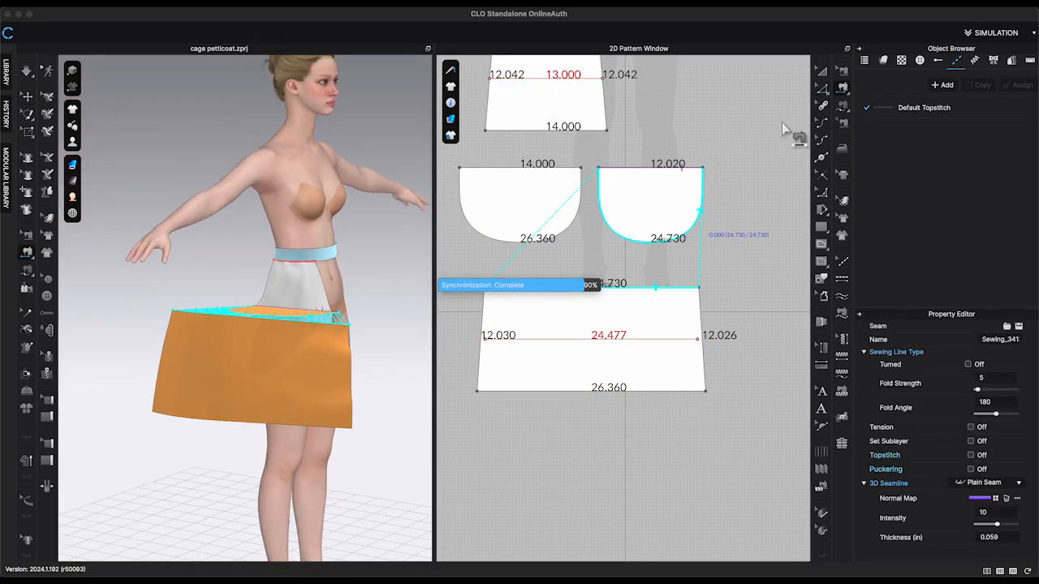
left_click(678, 392)
left_click(577, 212)
right_click_drag(349, 422, 332, 471)
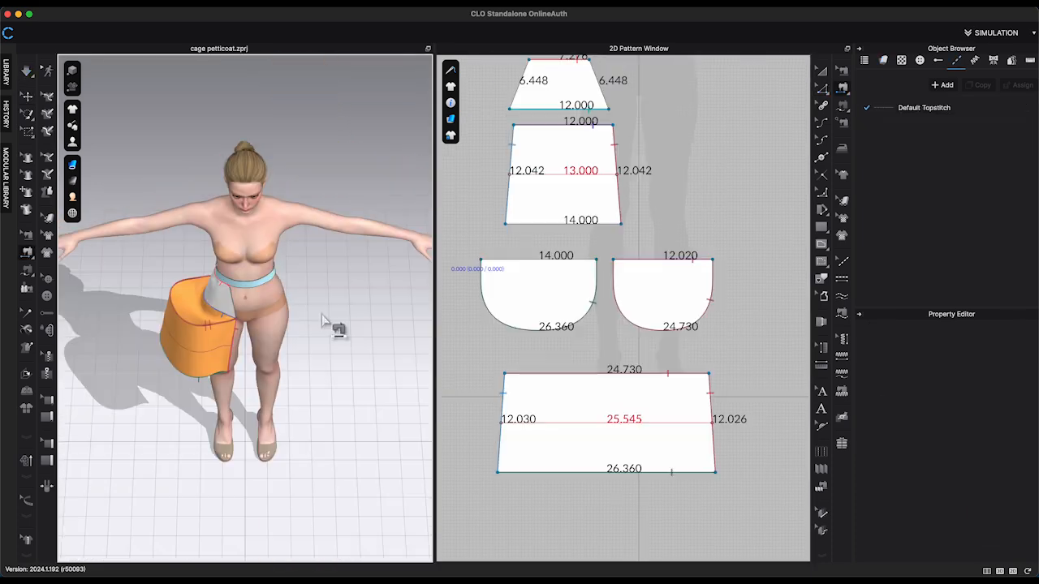
Step: Simulate the garment and pull the rounded and wide panels into shape around the hoop support
right_click_drag(322, 316, 299, 284)
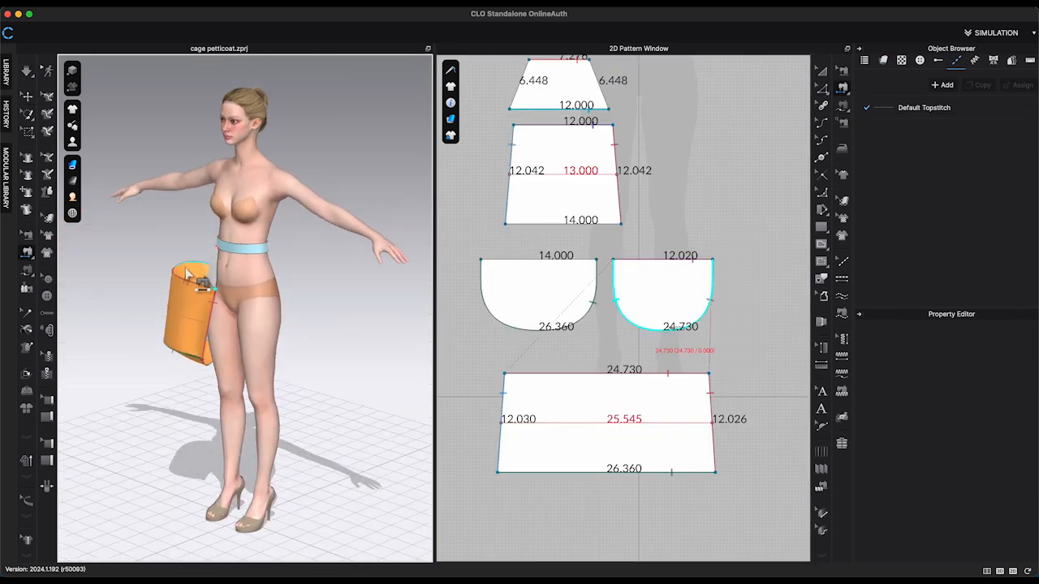
key("space")
left_click_drag(179, 269, 146, 264)
right_click_drag(187, 294, 219, 287)
left_click_drag(172, 332, 199, 338)
mouse_move(200, 337)
right_mouse_down()
mouse_move(158, 338)
mouse_move(194, 341)
right_mouse_up()
left_click_drag(194, 341, 170, 325)
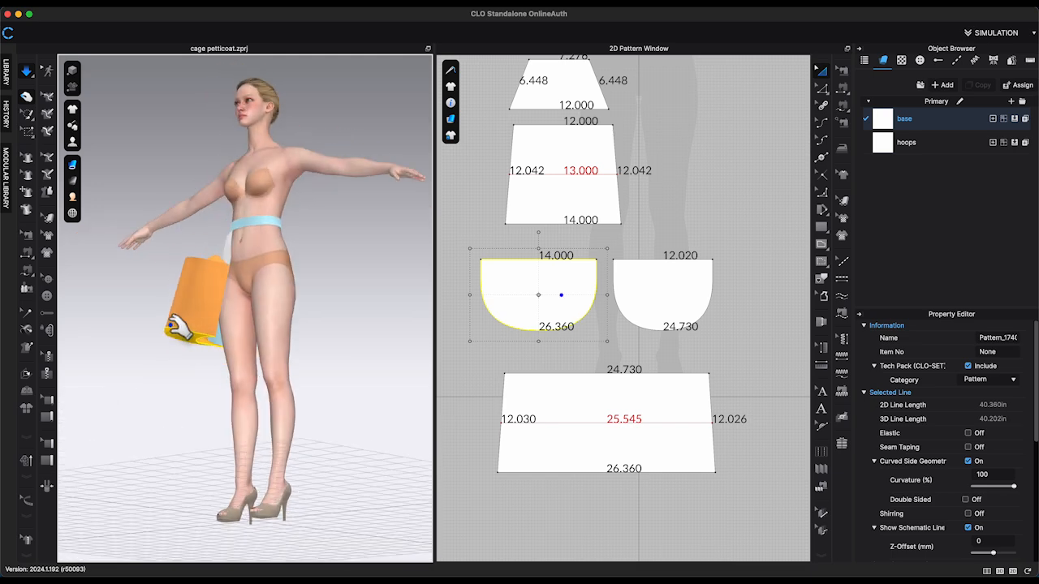
left_click(761, 149)
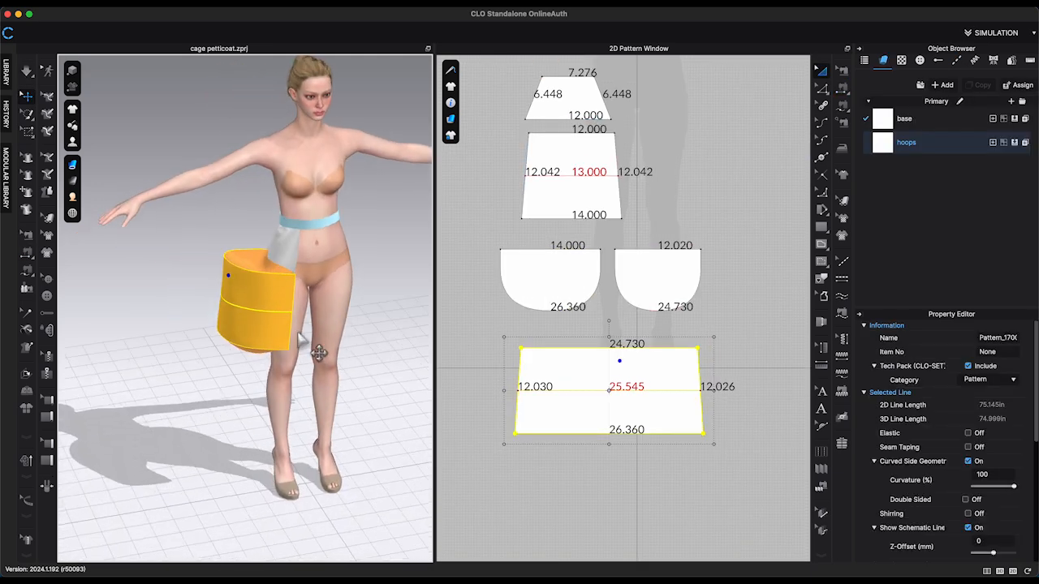
Step: Paste a copy of the upper panel into the empty area beside the hoops panel in 2D
middle_click_drag(694, 186, 731, 271)
left_click(608, 187)
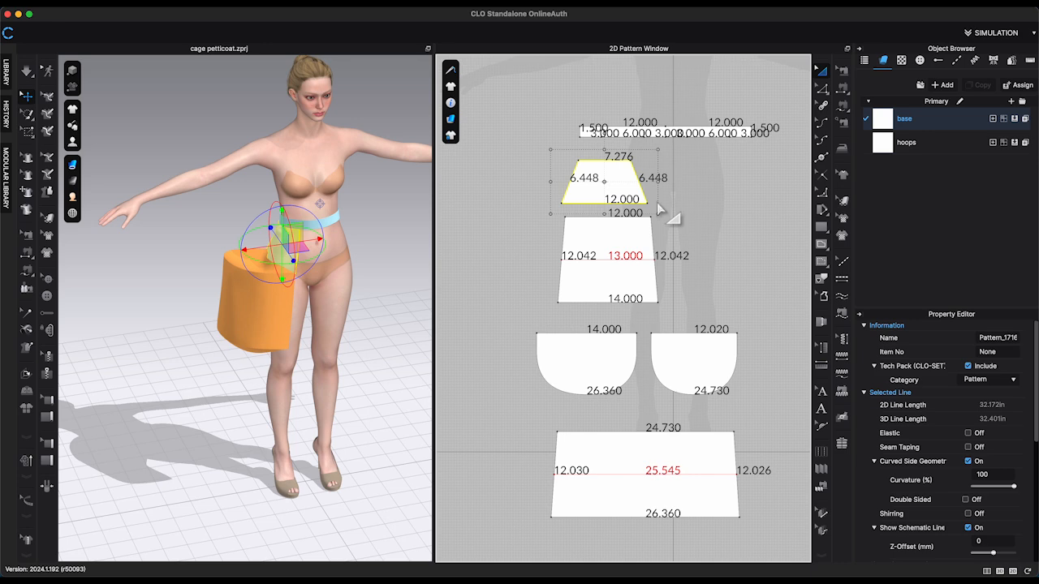
key("ctrl+v")
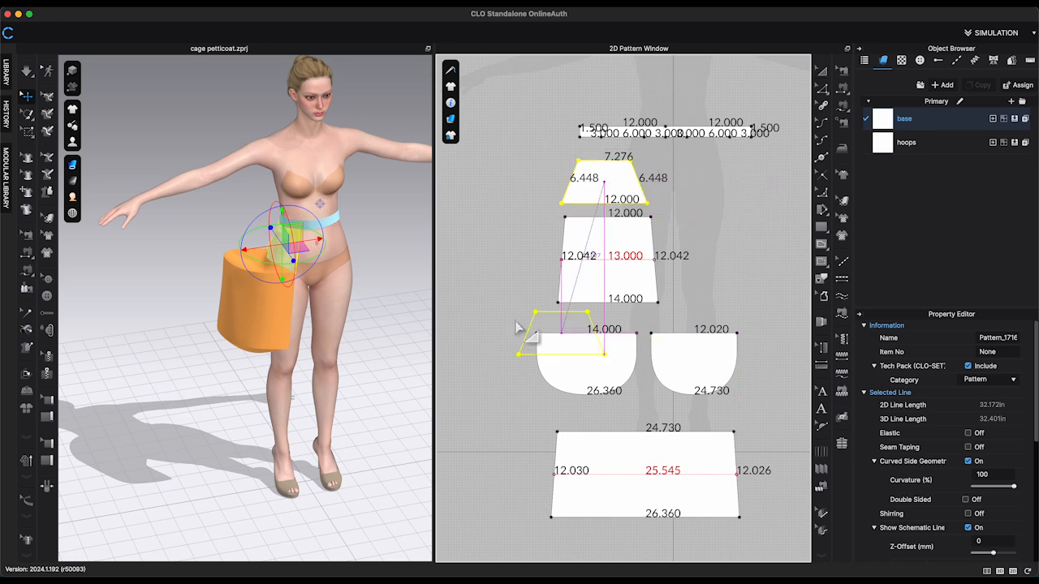
left_click(471, 278)
middle_click_drag(723, 297, 775, 296)
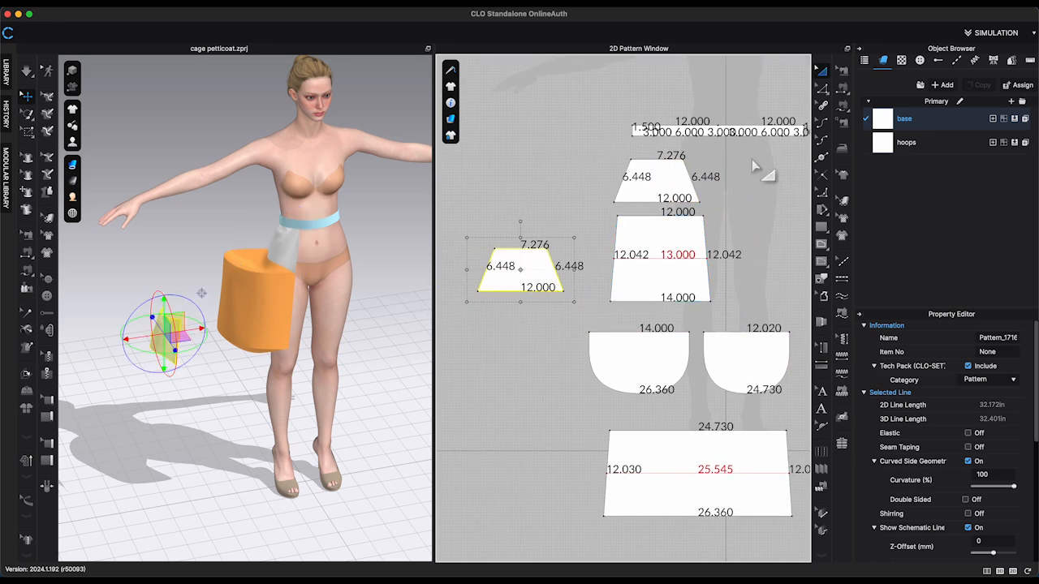
Step: Raise the copied upper panel in 3D to sit above the wide panel's outer top edge
left_click(822, 88)
left_click(522, 290)
right_click_drag(312, 365, 343, 371)
left_click_drag(161, 322, 227, 215)
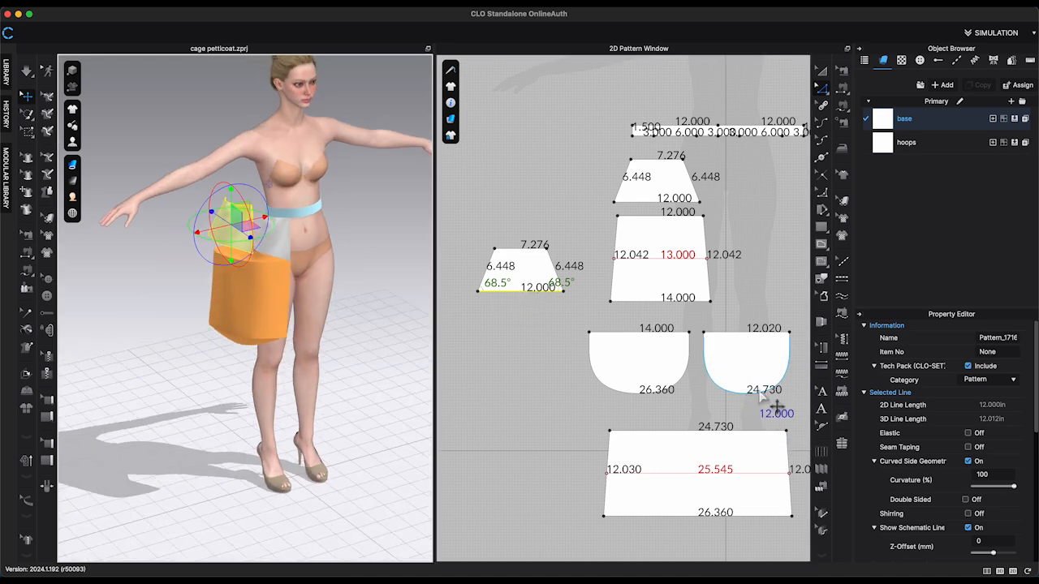
Step: Widen the copied upper panel until its bottom edge is about 17.23 in long
middle_click_drag(533, 315, 558, 323)
left_click(821, 71)
left_click(506, 297)
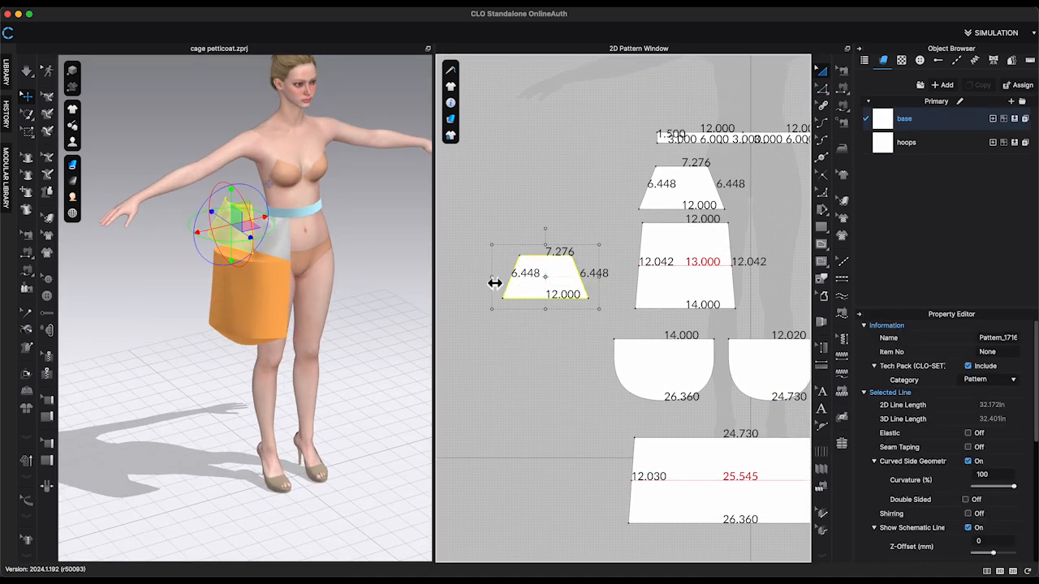
left_click_drag(457, 282, 458, 282)
mouse_move(561, 328)
middle_mouse_down()
mouse_move(545, 327)
mouse_move(569, 329)
mouse_move(574, 316)
middle_mouse_up()
left_click(622, 260)
Step: Apply line fullness to the copied upper panel with the top edge as fullness line, setting the bottom slash line length to 25 in
scroll(613, 317, "down", 3)
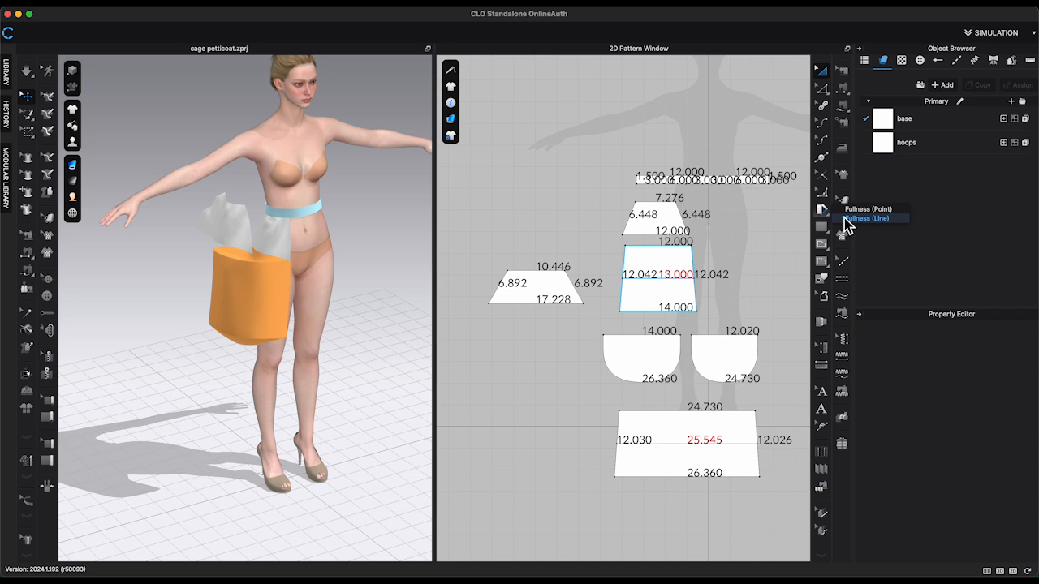
left_click(845, 218)
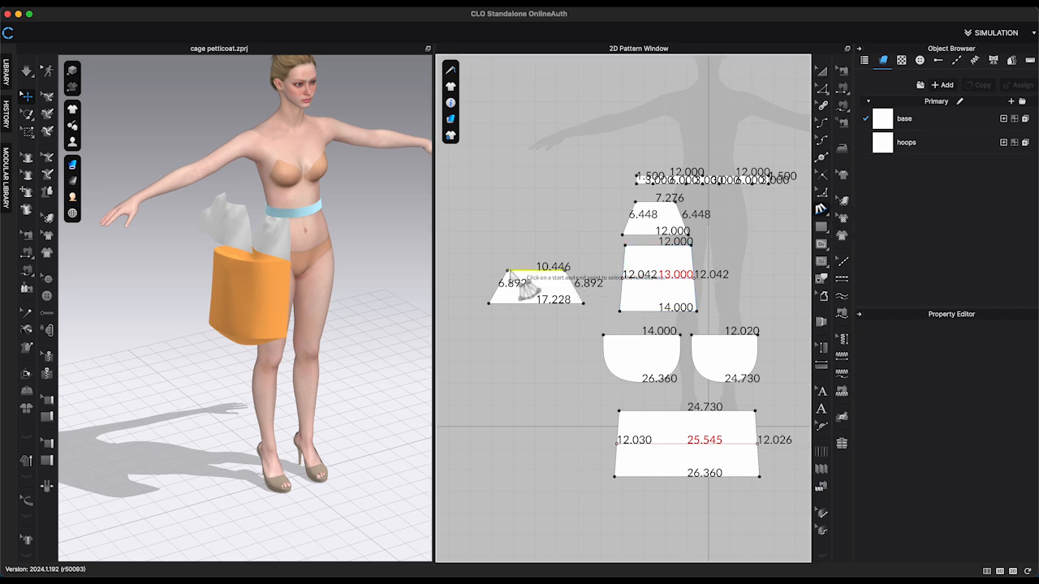
left_click(511, 272)
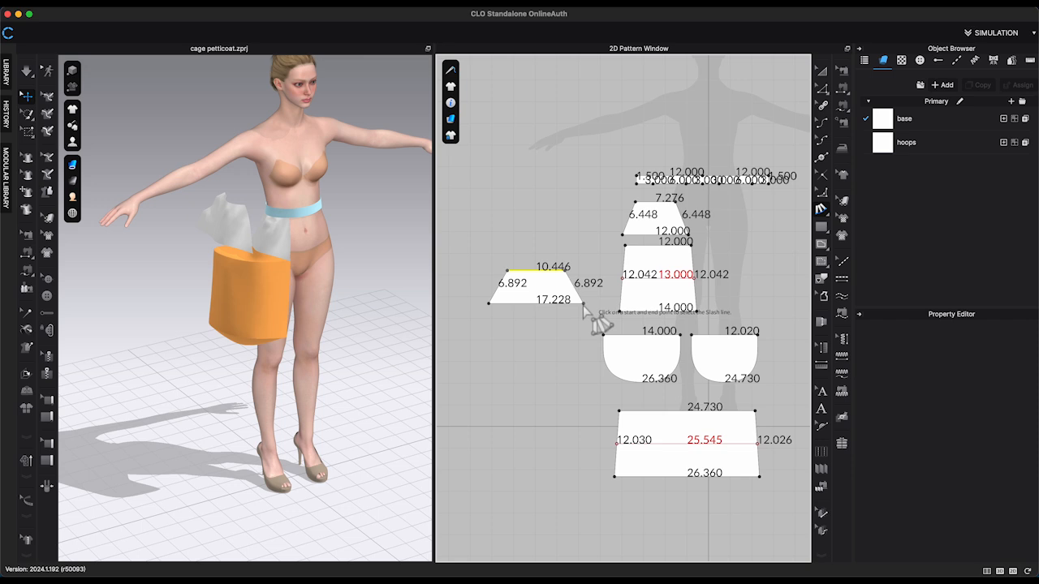
left_click(491, 308)
left_click_drag(557, 174, 377, 172)
left_click(414, 223)
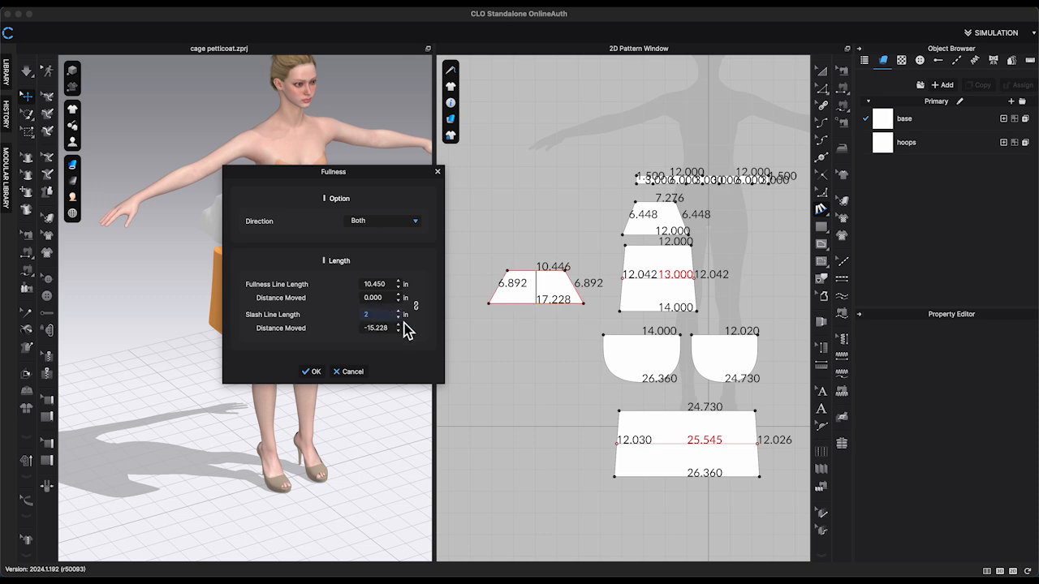
left_click(313, 371)
scroll(485, 285, "up", 1)
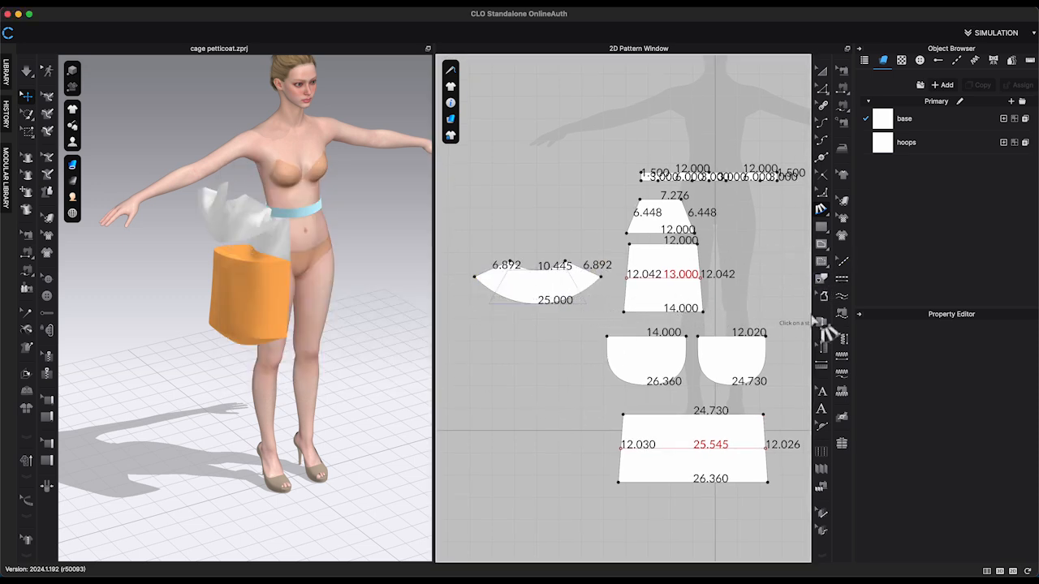
Step: Sew the flared panel's bottom edge to the smaller rounded panel's curved edge and its top edge to the upper panel's top edge as turned seams
left_click(845, 90)
left_click(584, 292)
left_click(762, 363)
left_click(969, 365)
left_click(560, 271)
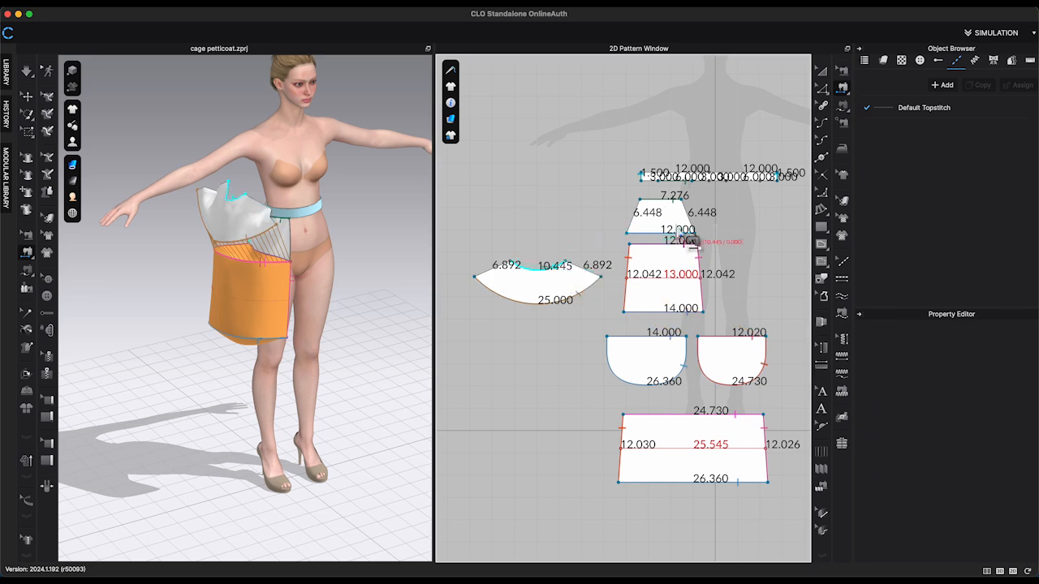
left_click(675, 200)
left_click(968, 365)
Step: Simulate the garment and pull the flared panel into shape between the waistband and the wide panel
key("2")
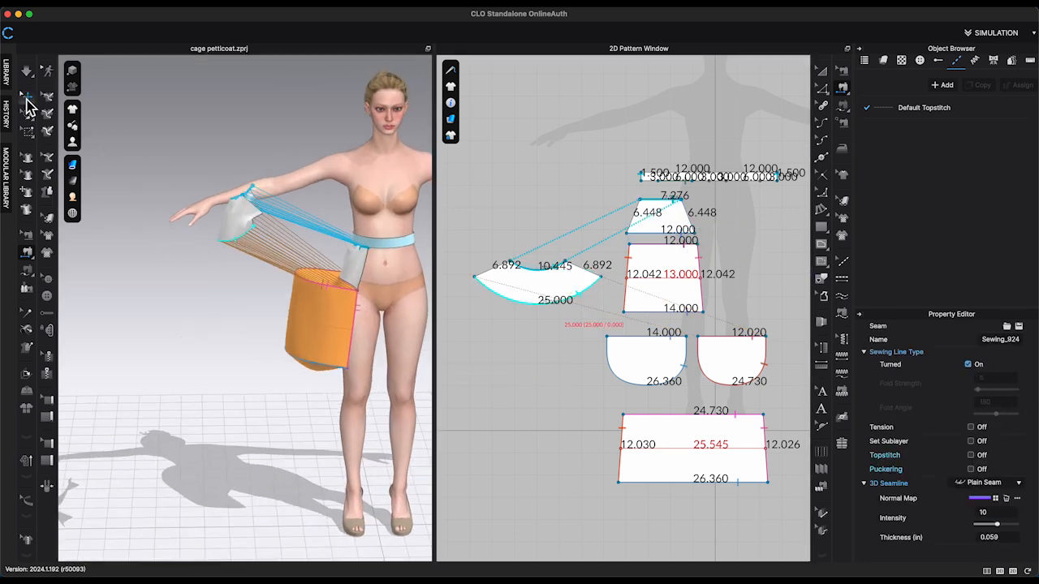
left_click(27, 98)
right_click(244, 222)
left_click(325, 485)
right_click_drag(278, 413, 315, 411)
key("space")
left_click_drag(359, 248, 389, 319)
right_click_drag(389, 319, 407, 319)
mouse_move(347, 293)
left_mouse_down()
mouse_move(315, 325)
mouse_move(335, 304)
left_mouse_up()
right_click_drag(335, 305, 300, 305)
mouse_move(340, 303)
left_mouse_down()
mouse_move(313, 292)
mouse_move(350, 311)
left_mouse_up()
mouse_move(350, 311)
right_mouse_down()
mouse_move(422, 308)
mouse_move(304, 312)
mouse_move(365, 307)
right_mouse_up()
left_click_drag(370, 312, 330, 330)
right_click_drag(369, 329, 315, 331)
left_click_drag(315, 331, 349, 326)
right_click_drag(349, 327, 264, 324)
left_click(263, 325)
scroll(264, 325, "up", 3)
middle_click_drag(264, 324, 342, 270)
right_click_drag(343, 270, 381, 323)
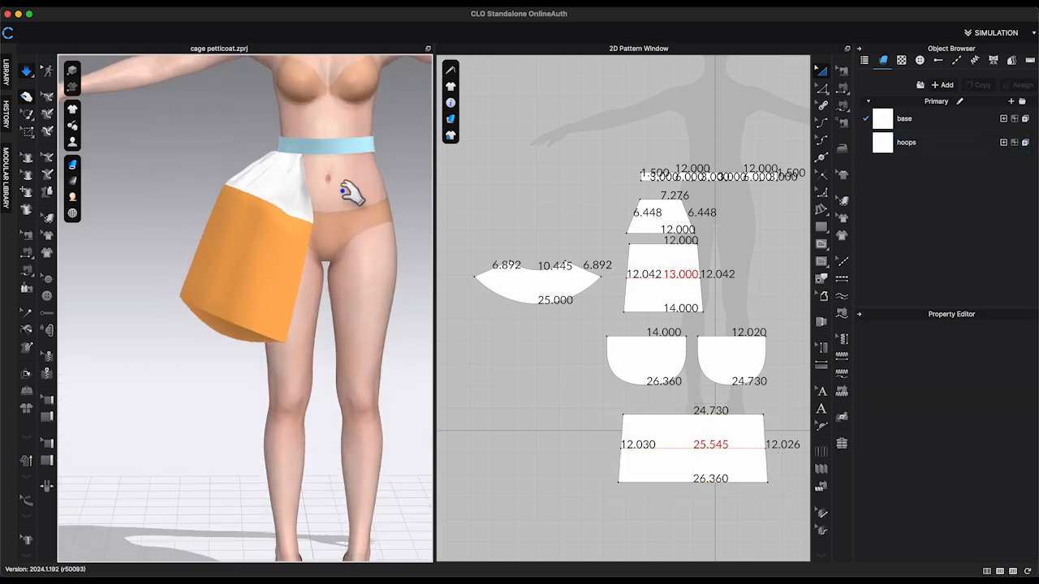
Step: Curve the flared panel's bottom edge further outward to a length of about 26.77 in
scroll(546, 329, "up", 2)
key("c")
left_click_drag(542, 308, 520, 320)
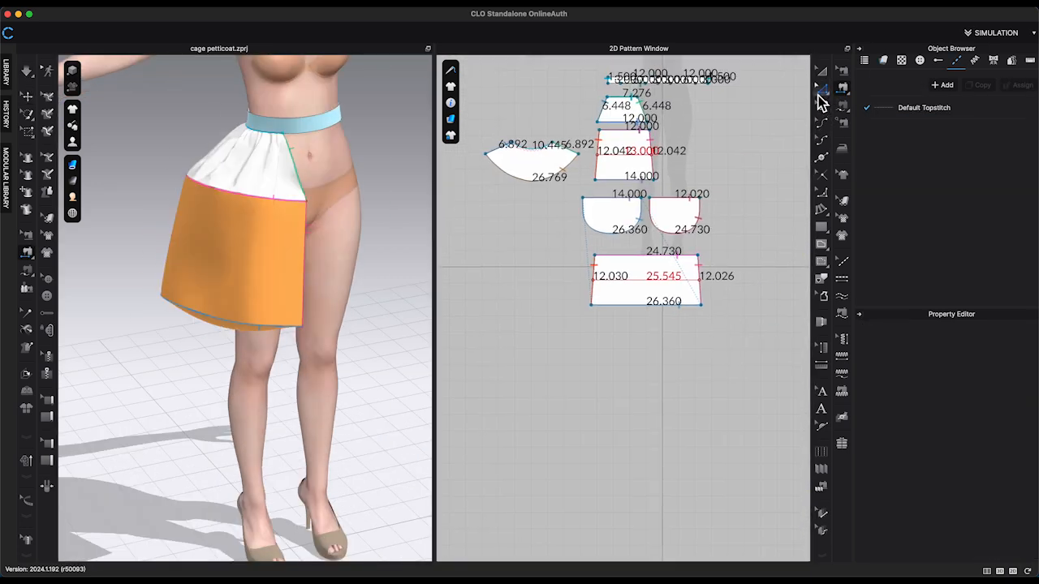
Step: Offset the wide panel's top edge, middle line and bottom edge by 1 in as internal lines extended to the pattern outline
left_click(822, 96)
scroll(714, 256, "up", 3)
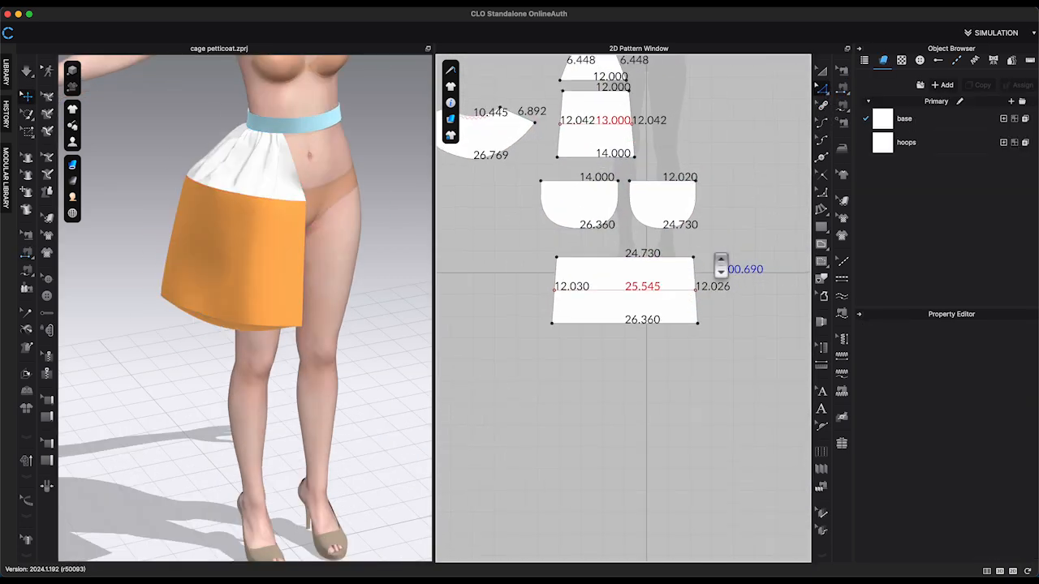
middle_click_drag(729, 269, 749, 286)
scroll(738, 278, "up", 1)
left_click(669, 308)
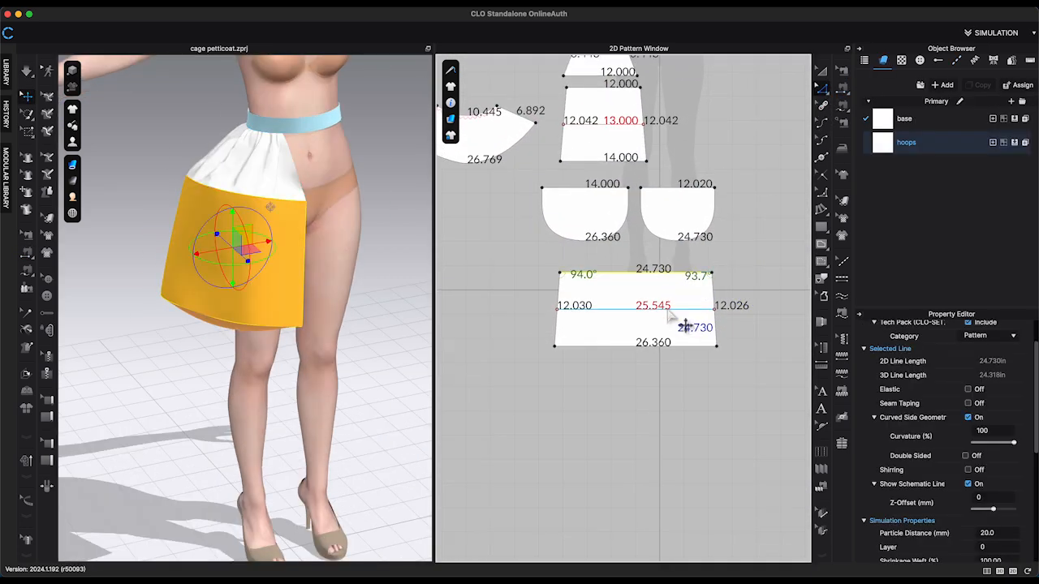
right_click(673, 352)
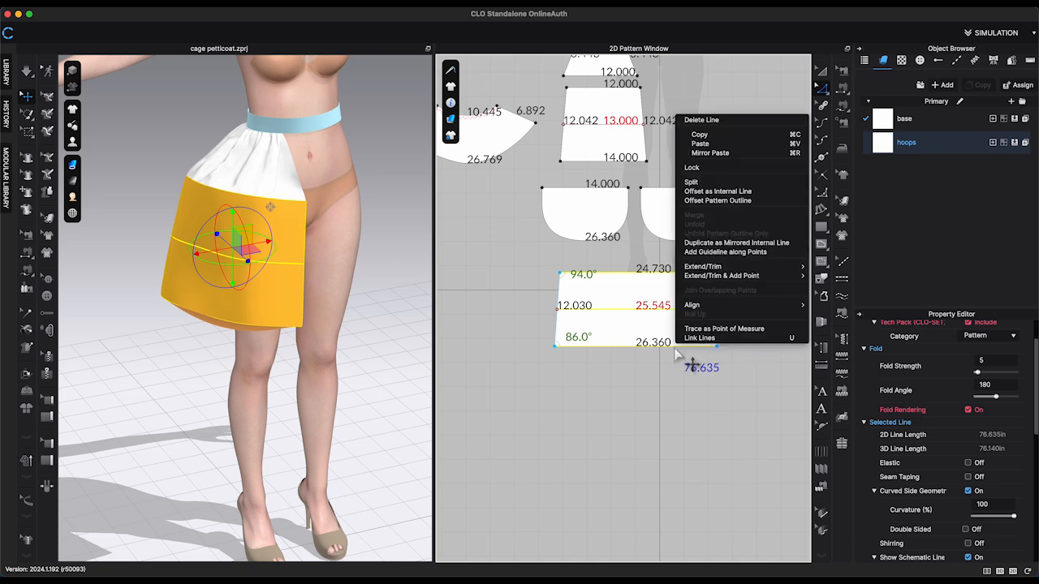
left_click(730, 193)
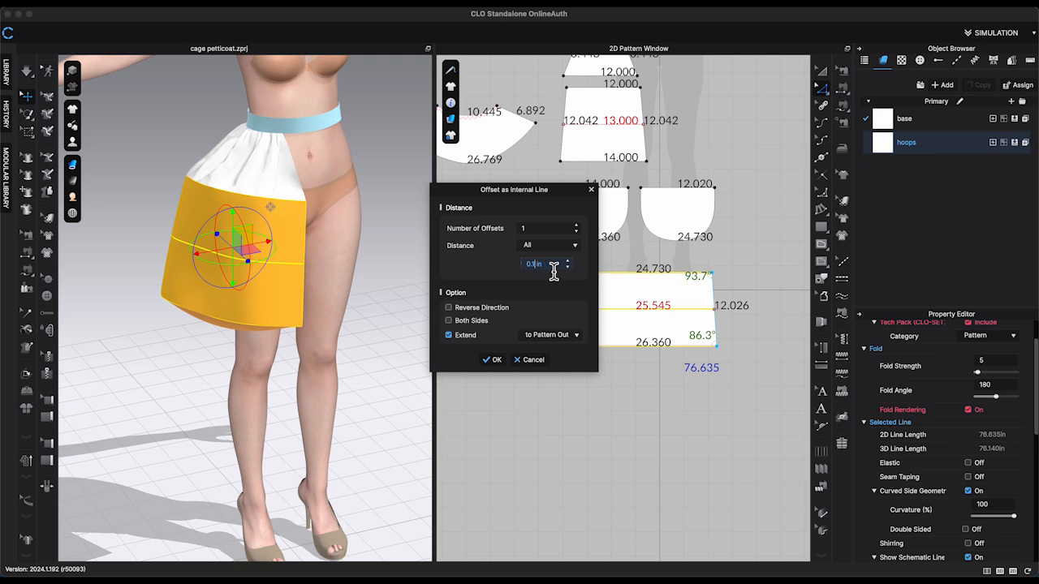
type("0.5")
key("BackSpace")
key("BackSpace")
key("BackSpace")
type("1")
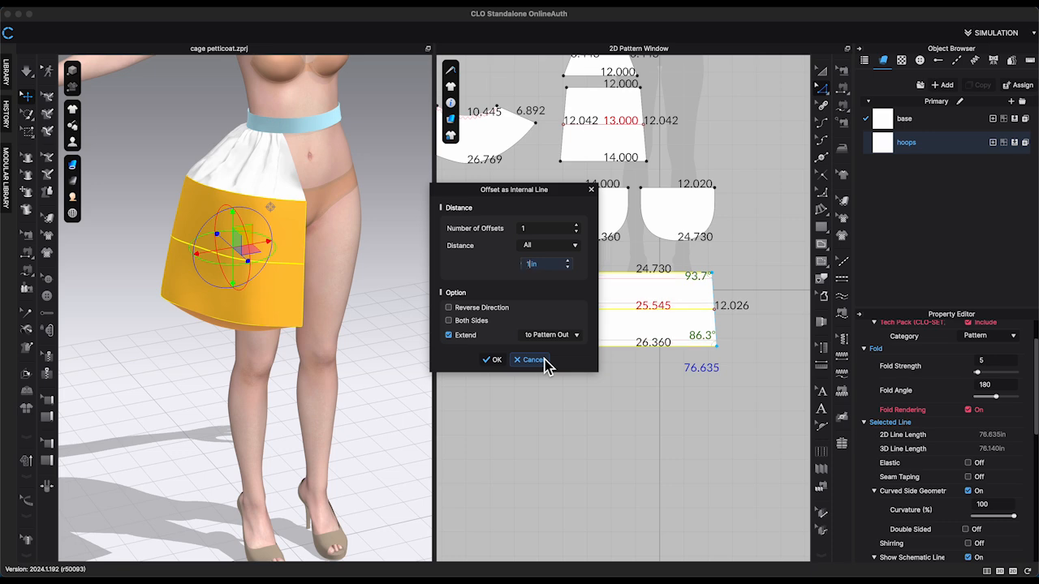
left_click(493, 359)
scroll(730, 354, "up", 2)
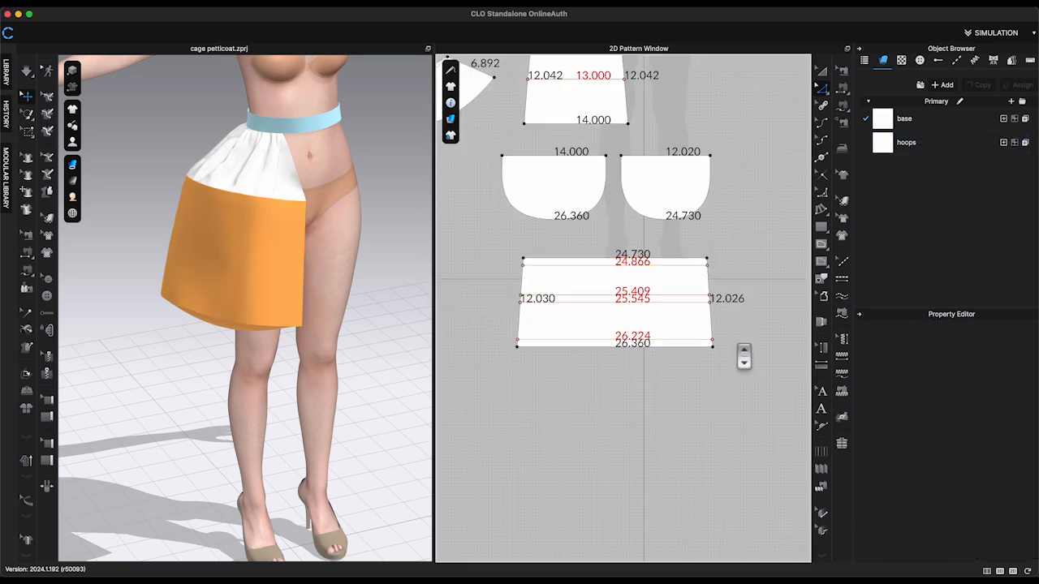
Step: Cut the wide panel along its internal lines, move the two large pieces aside in 2D and hide the line lengths
right_click(686, 309)
scroll(694, 282, "down", 3)
left_click_drag(694, 282, 470, 304)
left_click(450, 103)
left_click(516, 156)
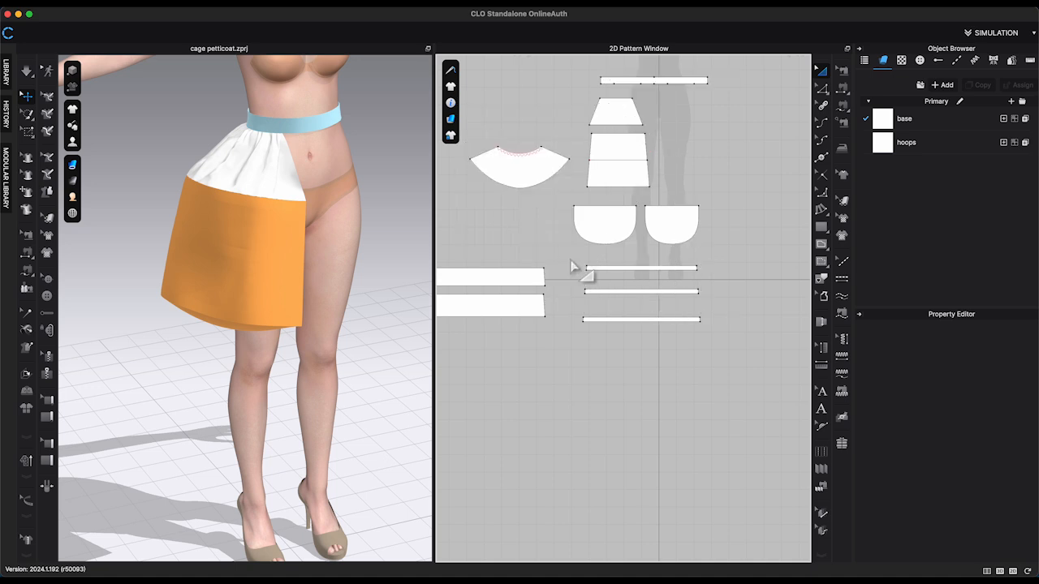
Step: Set the additional rendering thickness of the three narrow strips to 3 mm
left_click_drag(718, 349, 719, 348)
scroll(956, 479, "down", 8)
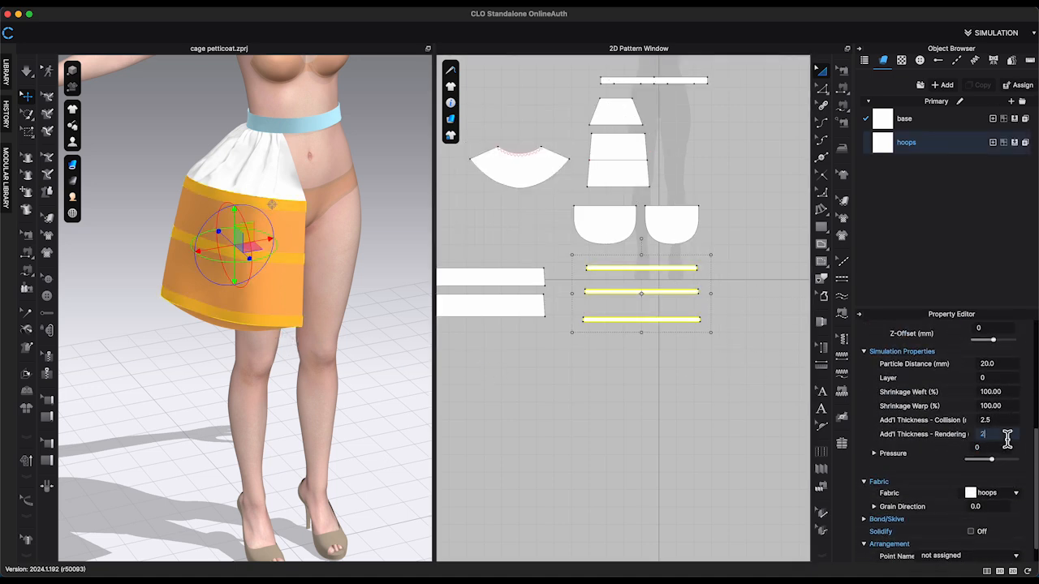
left_click(375, 341)
right_click_drag(359, 348, 337, 356)
left_click_drag(578, 266, 718, 349)
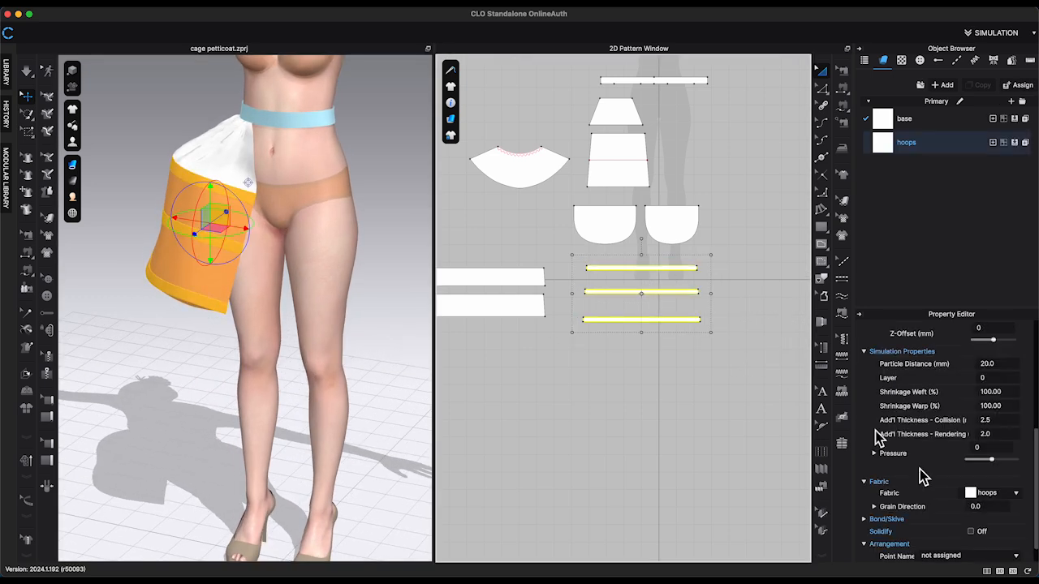
left_click(999, 438)
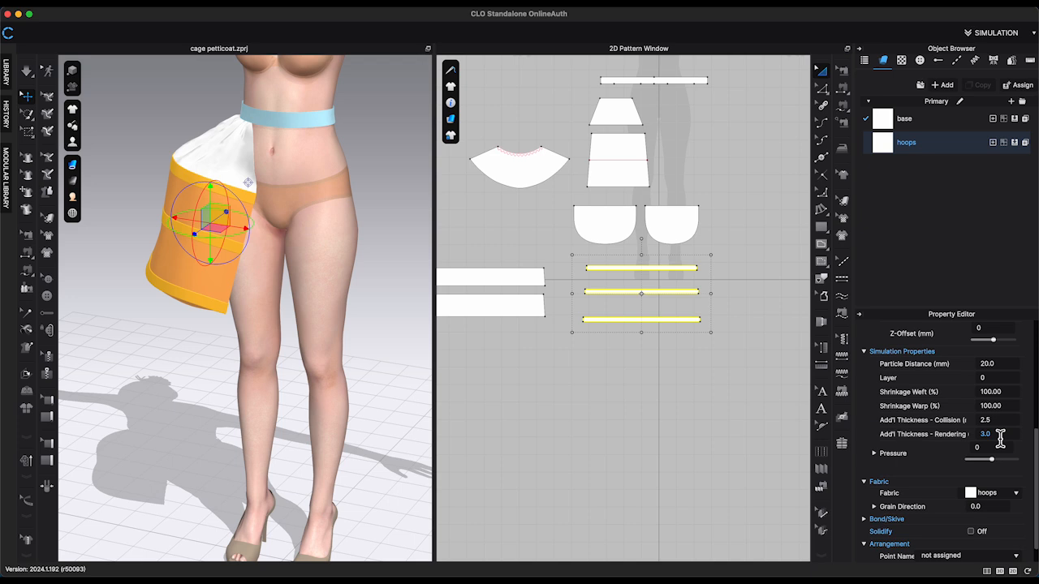
right_click_drag(414, 347, 391, 336)
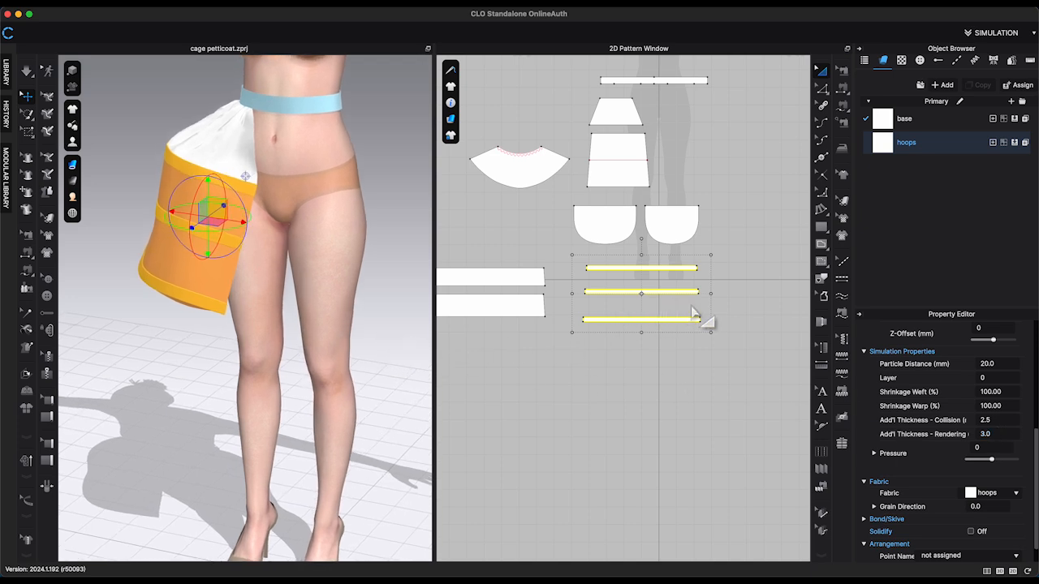
Step: Turn on bonding for the three narrow strips with the Reinforcement preset
scroll(948, 451, "down", 1)
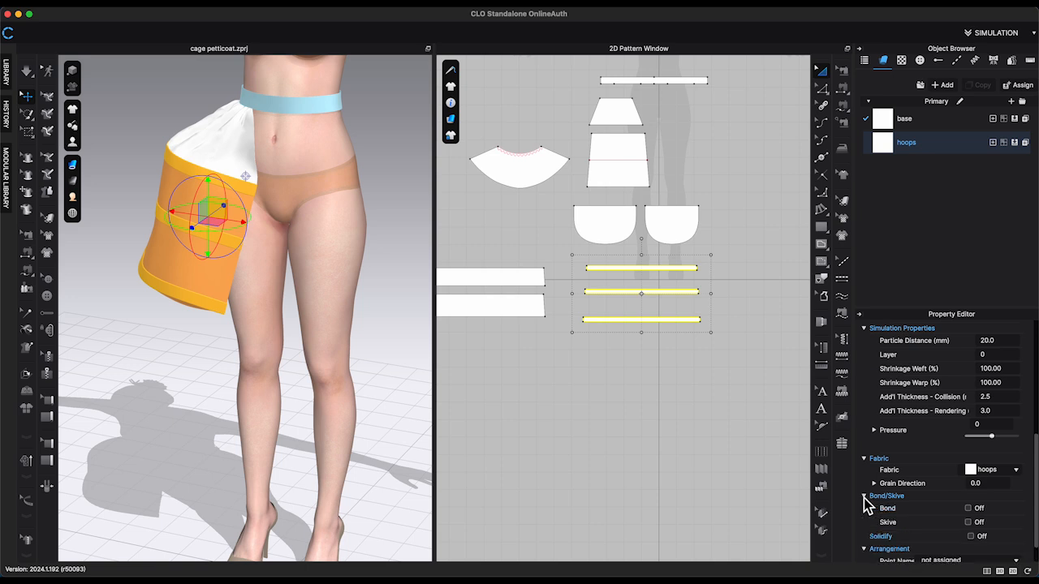
left_click(968, 507)
scroll(1014, 536, "down", 3)
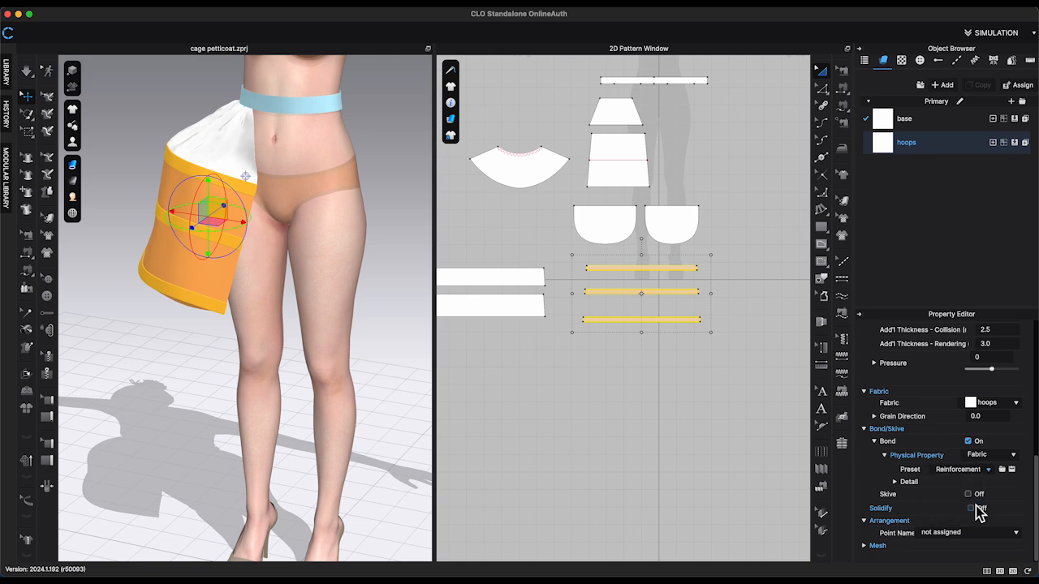
Step: Simulate the garment with the bonded strips and pull the lower part of the hoop cage into shape
key("q")
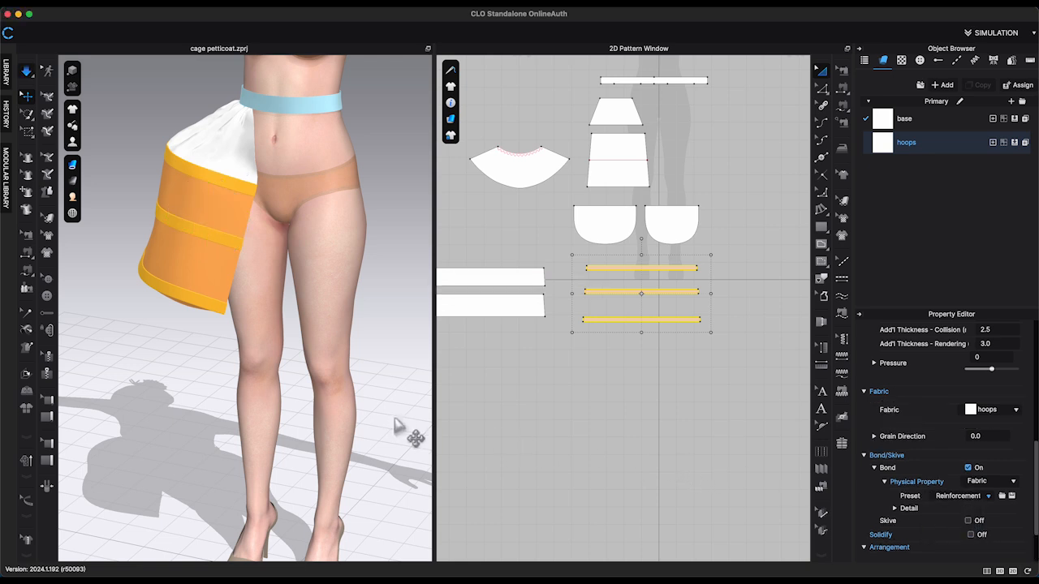
right_click_drag(264, 345, 308, 325)
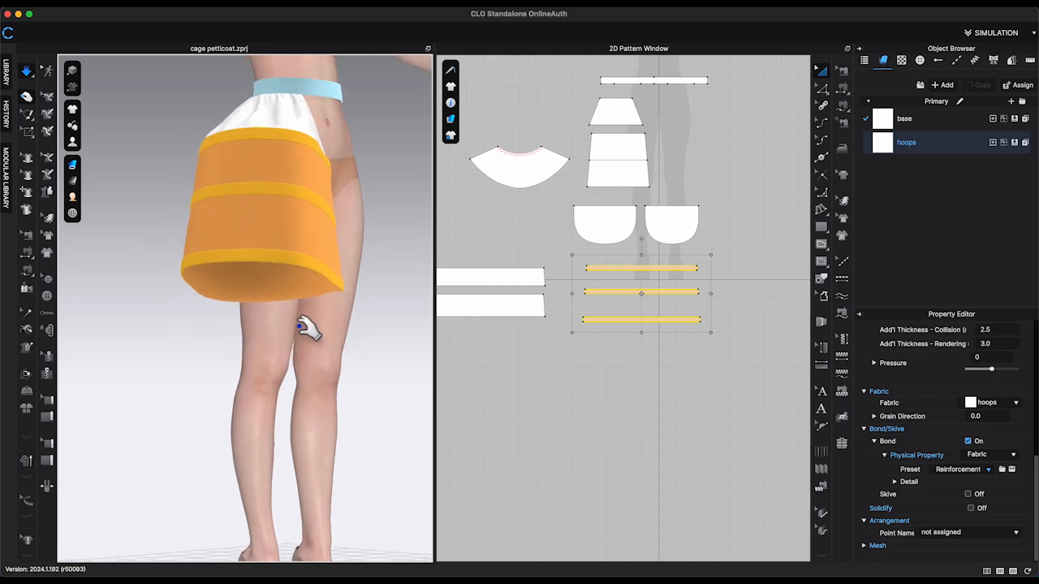
scroll(305, 300, "up", 2)
left_click(283, 273)
right_click_drag(284, 274, 341, 374)
left_click(151, 276)
Step: Apply seam taping around the larger rounded panel and the narrow strips
left_click(788, 241)
scroll(788, 241, "up", 1)
left_click(842, 174)
left_click(659, 232)
left_click(685, 275)
left_click(687, 307, "shift")
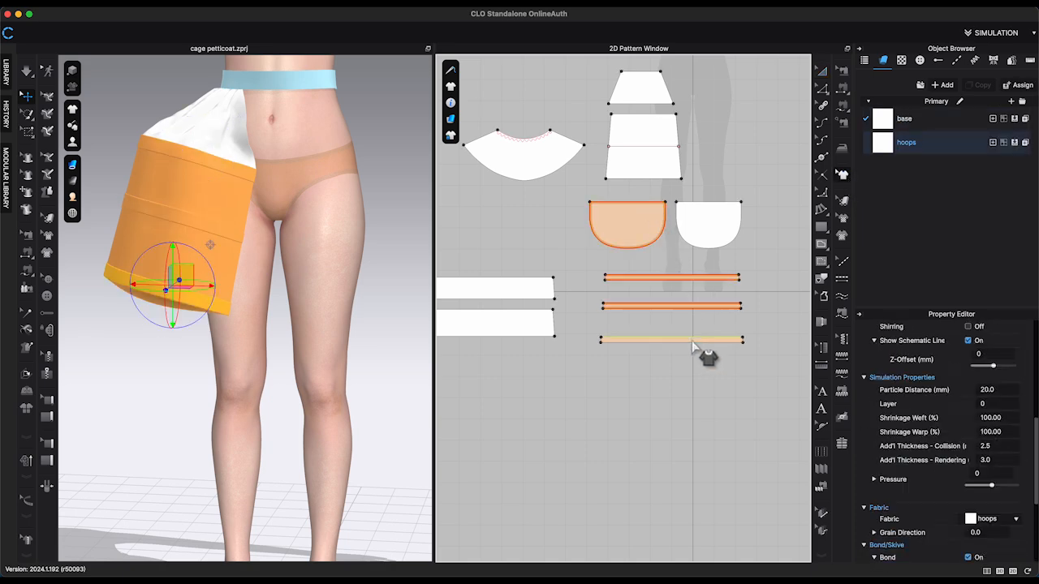
Step: Apply seam taping to the side edges of the two large cut pieces and the smaller rounded panel's curved edge
left_click(554, 325)
left_click(554, 289)
right_click(646, 323)
middle_click_drag(590, 323, 674, 324)
left_click(502, 290)
left_click(499, 323)
middle_click_drag(755, 244, 706, 245)
left_click(767, 237)
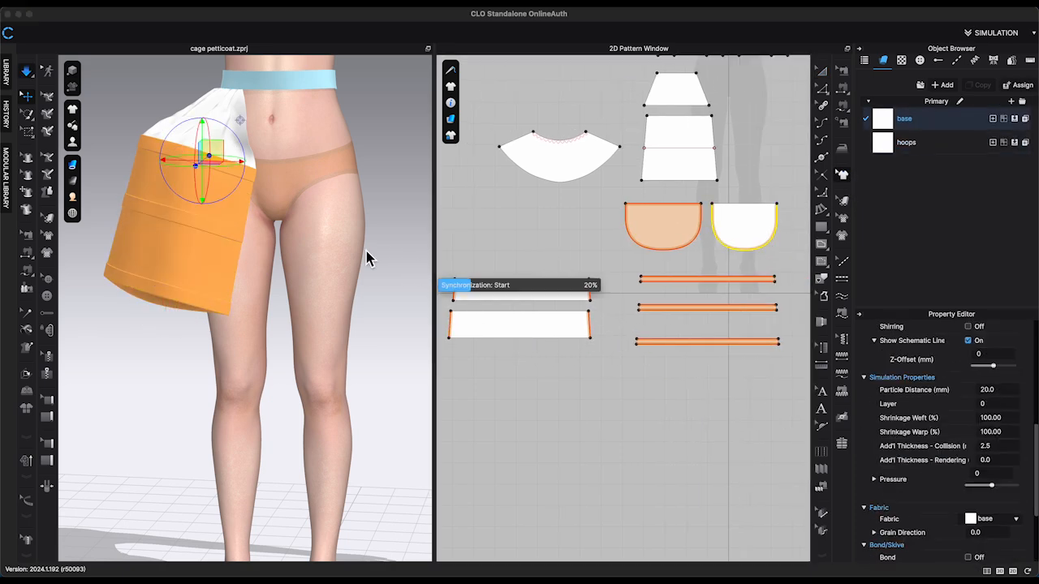
Step: Set the larger rounded panel's bond preset to Reinforcement and check the simulated hoop cage from several sides
left_click(823, 71)
left_click(663, 227)
scroll(991, 461, "down", 5)
left_click(986, 469)
left_click(951, 523)
right_click_drag(186, 306, 199, 296)
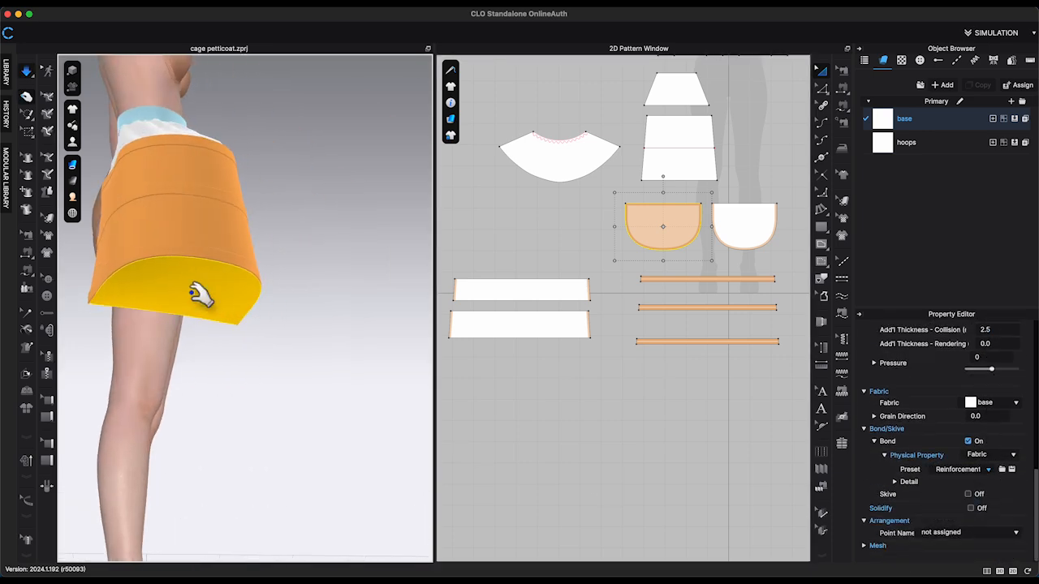
right_click_drag(277, 343, 197, 354)
left_click(194, 299)
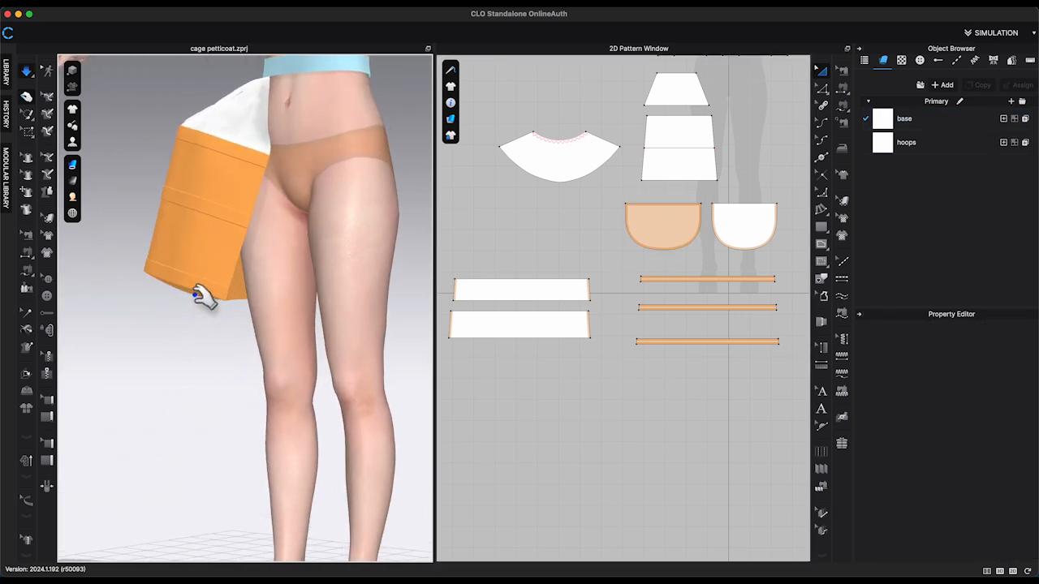
right_click_drag(200, 297, 248, 270)
Step: Offset the larger rounded panel's full outline inward as three internal lines spaced 0.12 in apart
left_click(821, 88)
scroll(686, 200, "up", 4)
scroll(782, 301, "up", 3)
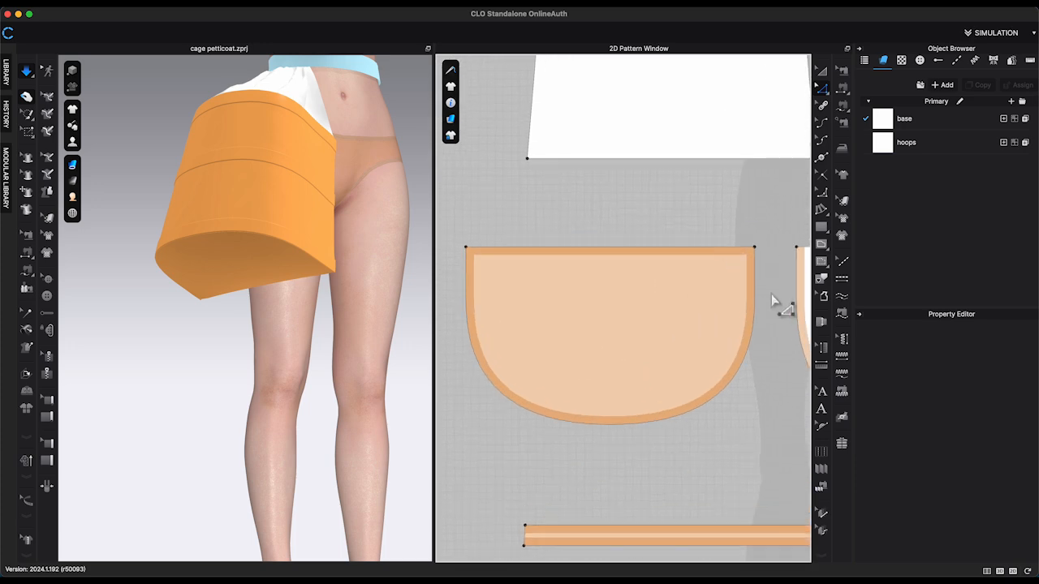
left_click(487, 341)
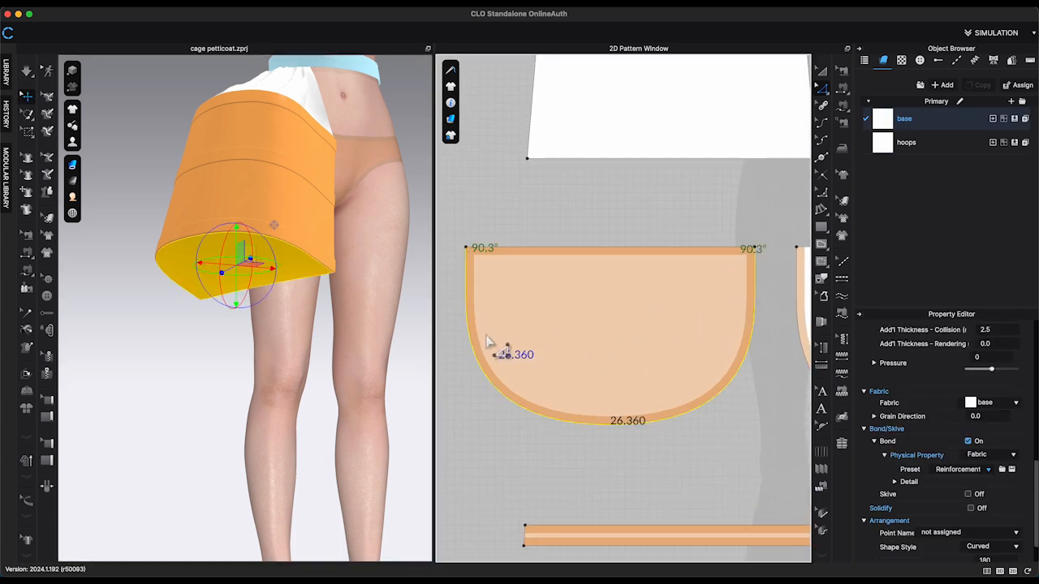
right_click(594, 254)
left_click(665, 339)
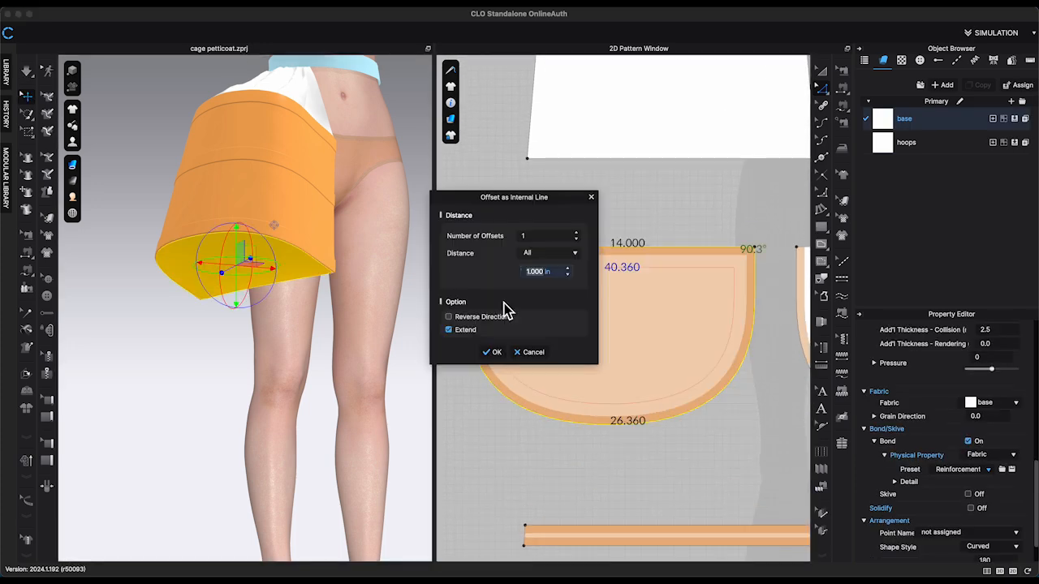
type("0.12")
left_click(496, 352)
scroll(741, 447, "up", 5)
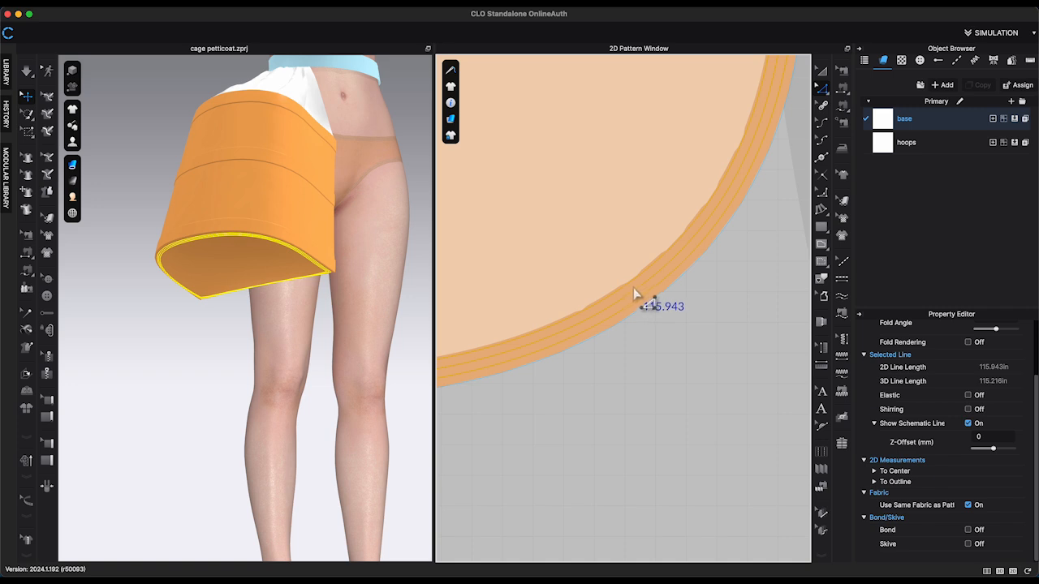
Step: Set the fold angle of the rounded panel's three internal lines to 257 while the garment simulates
scroll(318, 295, "up", 10)
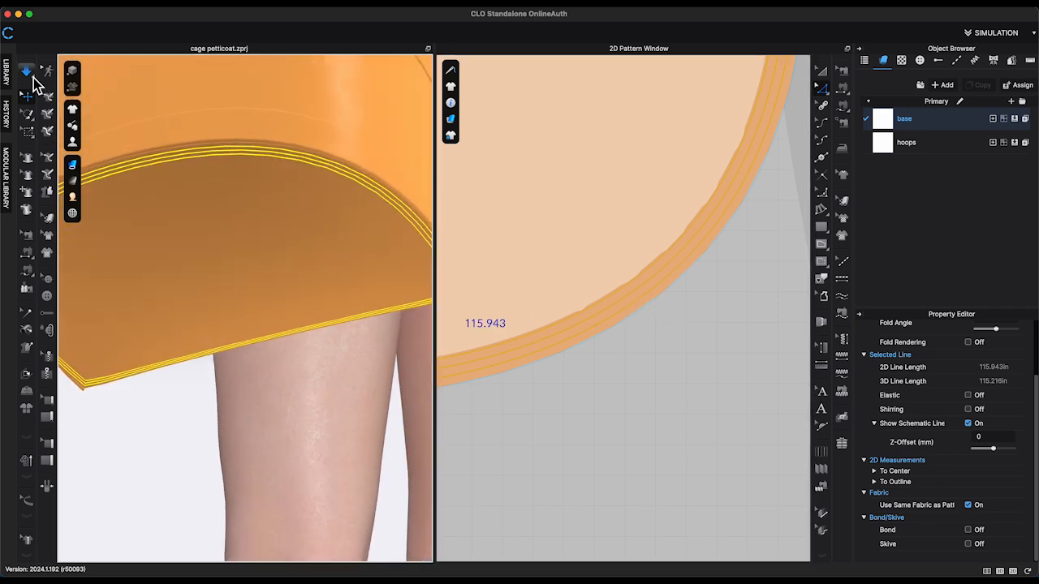
scroll(1006, 369, "up", 1)
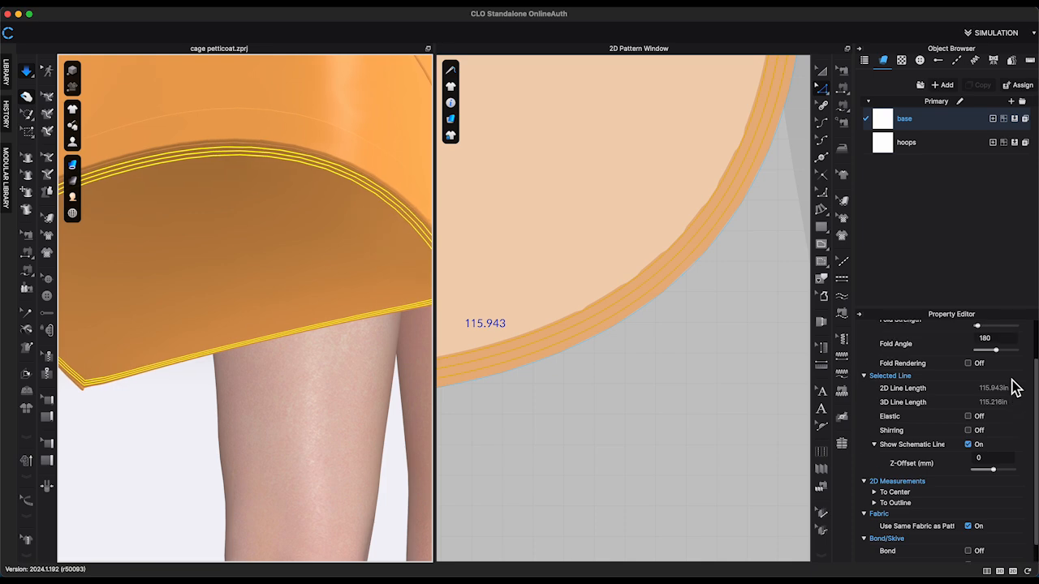
left_click_drag(1001, 355, 997, 356)
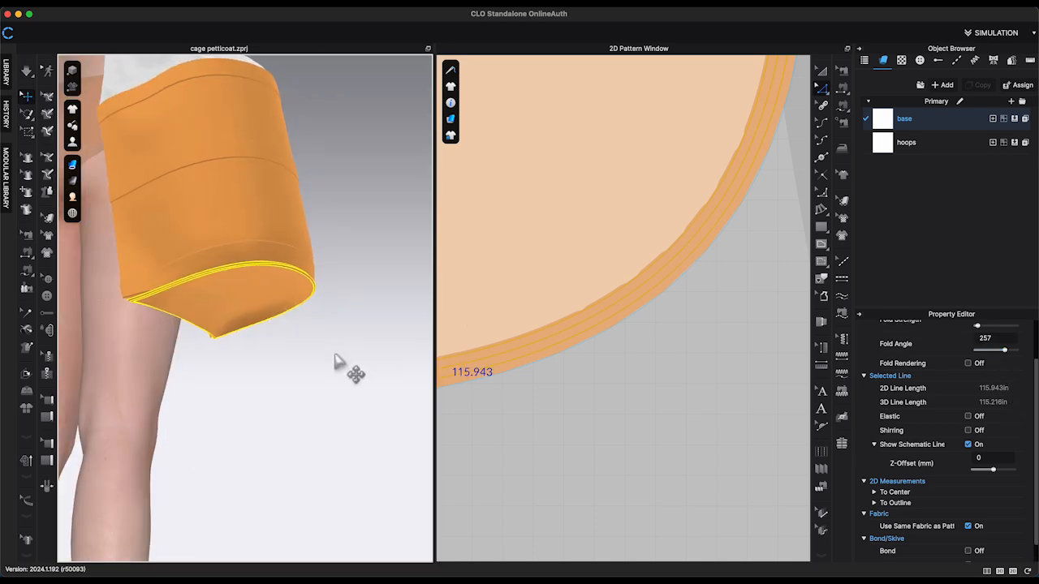
Step: Move all the hoop patterns away from the centre line and clone them as a linked symmetric pattern with sewing
left_click(335, 361)
scroll(343, 364, "down", 6)
right_click_drag(301, 395, 332, 408)
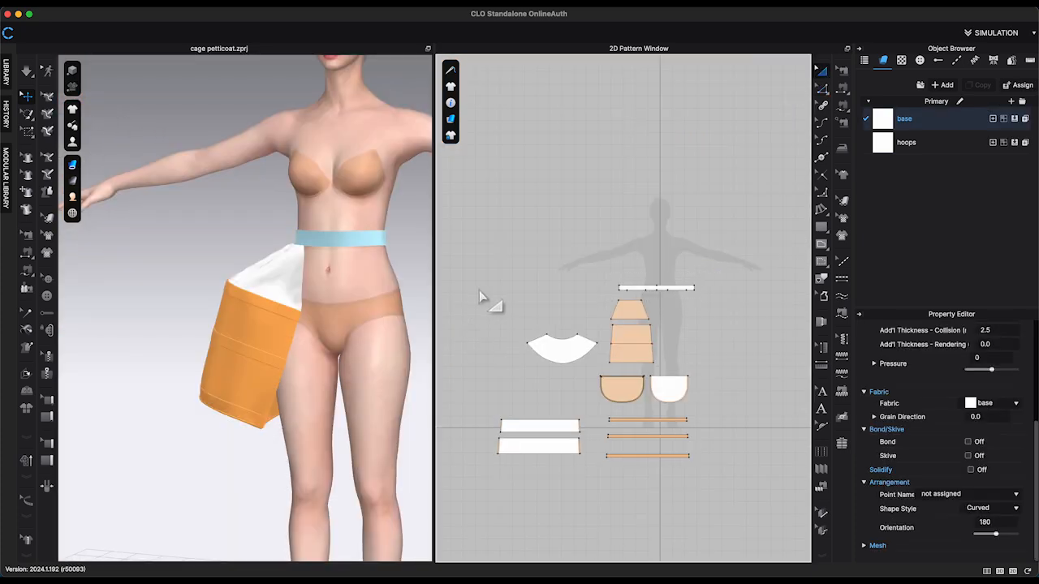
left_click_drag(478, 290, 473, 495)
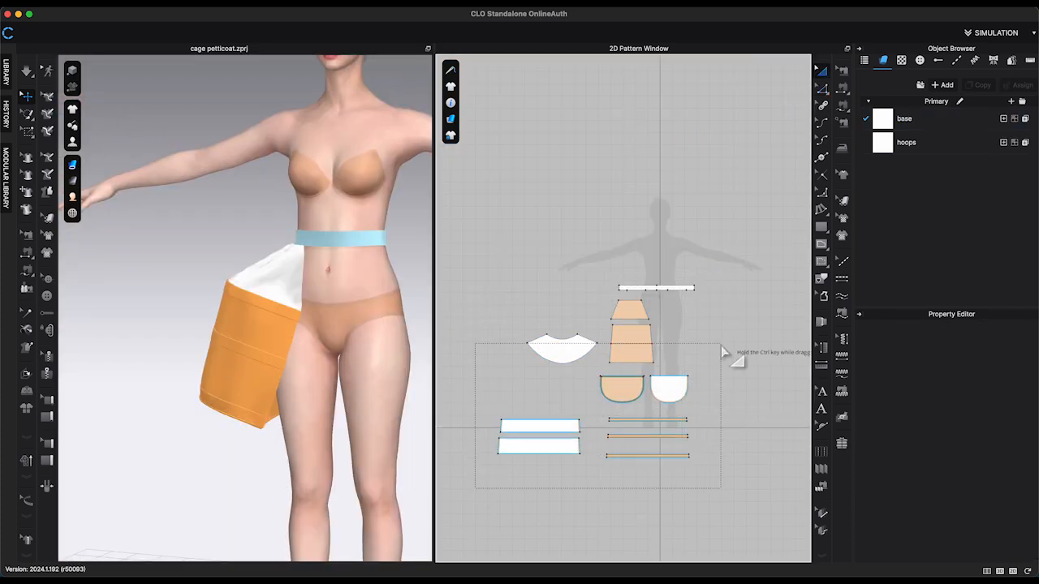
left_click_drag(692, 299, 691, 301)
left_click_drag(628, 301, 593, 309)
right_click(594, 309)
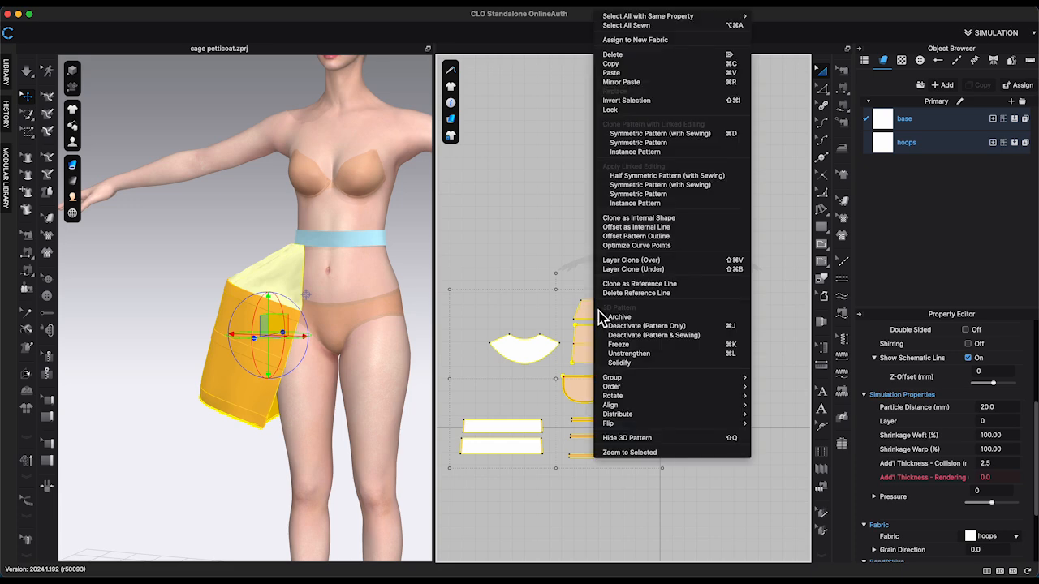
left_click(711, 177)
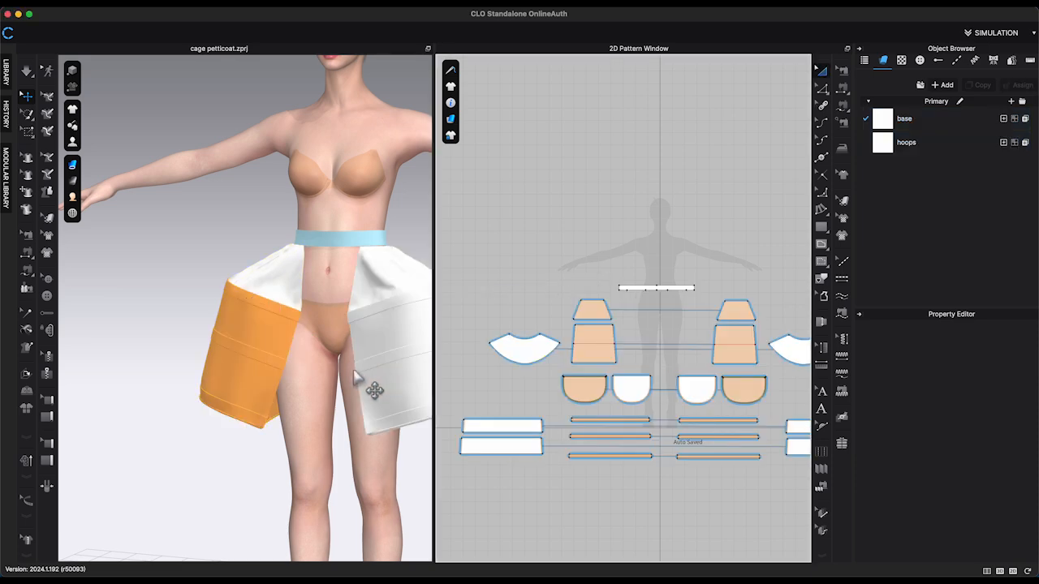
Step: Sew the top edge of the mirrored flared upper panel to the free end of the waistband
right_click_drag(374, 369, 393, 405)
scroll(734, 308, "up", 5)
key("b")
left_click(758, 303)
middle_click_drag(750, 305, 724, 320)
key("n")
left_click(705, 311)
left_click(595, 290)
key("2")
scroll(520, 234, "down", 5)
Step: Strengthen the mirrored hoop pieces except the flared upper panel, and start simulating the garment
key("a")
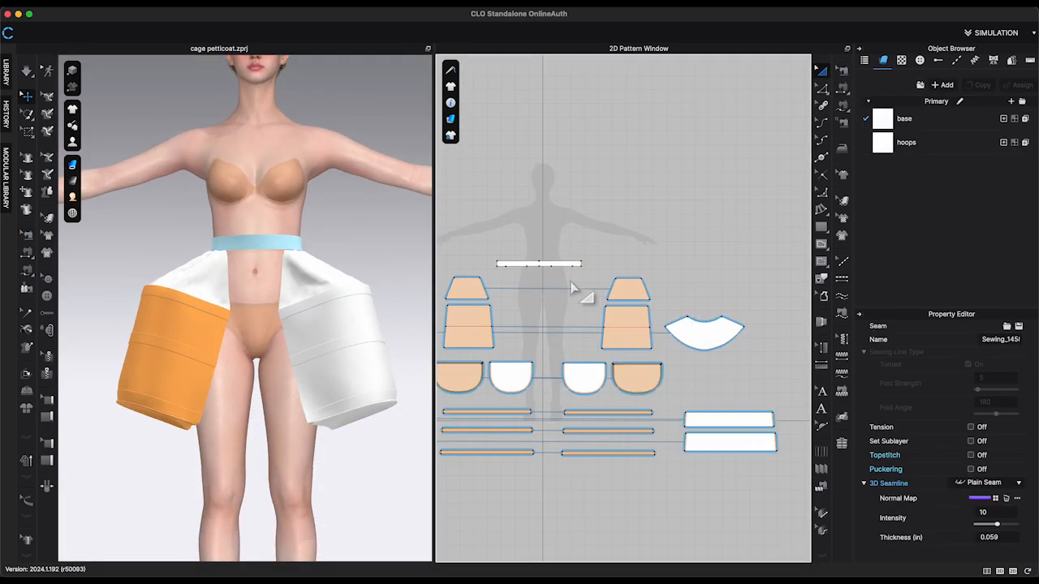
left_click(637, 318)
left_click_drag(758, 402, 551, 272)
left_click_drag(550, 482, 696, 281)
left_click(704, 417, "shift")
left_click(725, 442, "shift")
key("space")
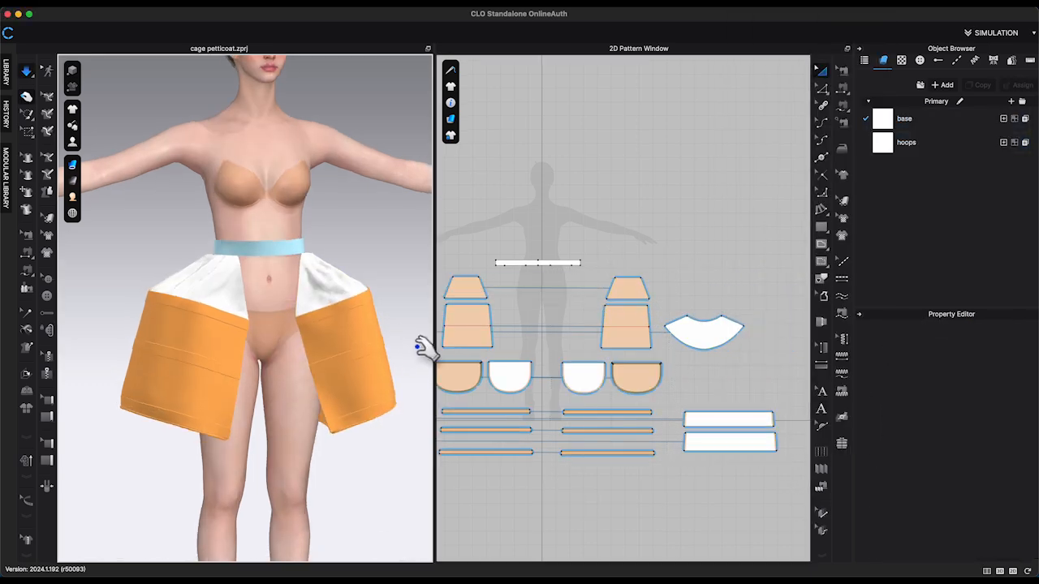
Step: Pull the hoop cage into shape while it simulates, and stop the simulation
right_click_drag(422, 343, 169, 420)
left_click_drag(271, 450, 312, 444)
mouse_move(406, 471)
right_mouse_down()
mouse_move(324, 444)
mouse_move(334, 455)
mouse_move(416, 462)
right_mouse_up()
key("2")
key("space")
left_click(383, 393)
Step: Set the particle distance of both flared upper panels to 10 mm and simulate again
scroll(686, 305, "down", 5)
left_click(502, 324)
left_click(698, 322, "shift")
left_click(1007, 438)
type("10")
key("Return")
key("space")
Step: Unfreeze the waistband in the 3D garment
right_click_drag(399, 343, 398, 341)
right_click(267, 318)
left_click(302, 332)
left_click(397, 319)
right_click_drag(396, 319, 292, 330)
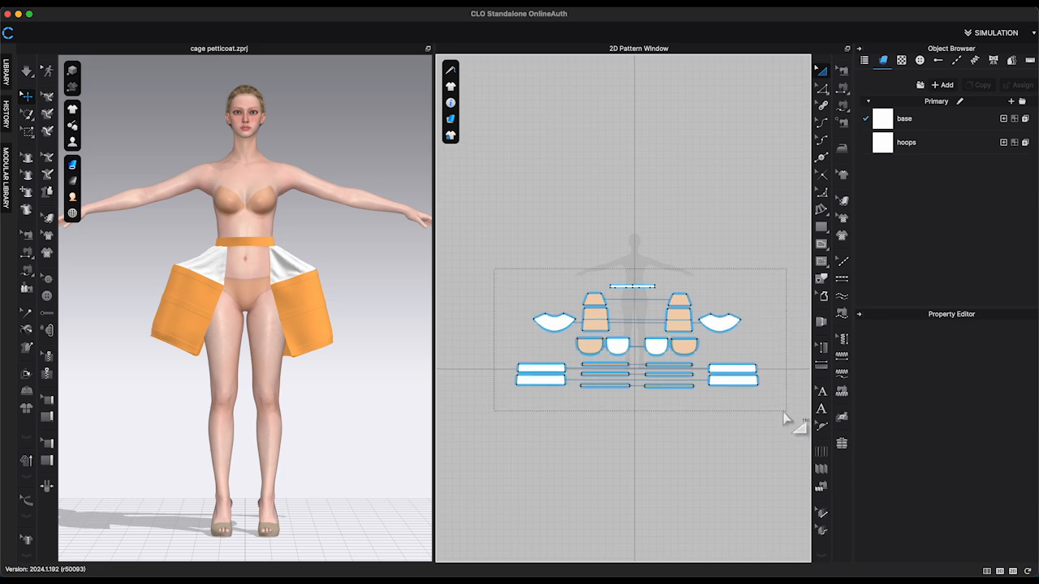
Step: Unstrengthen and freeze all the petticoat pieces, including the waistband
left_click_drag(787, 413, 786, 412)
right_click(607, 331)
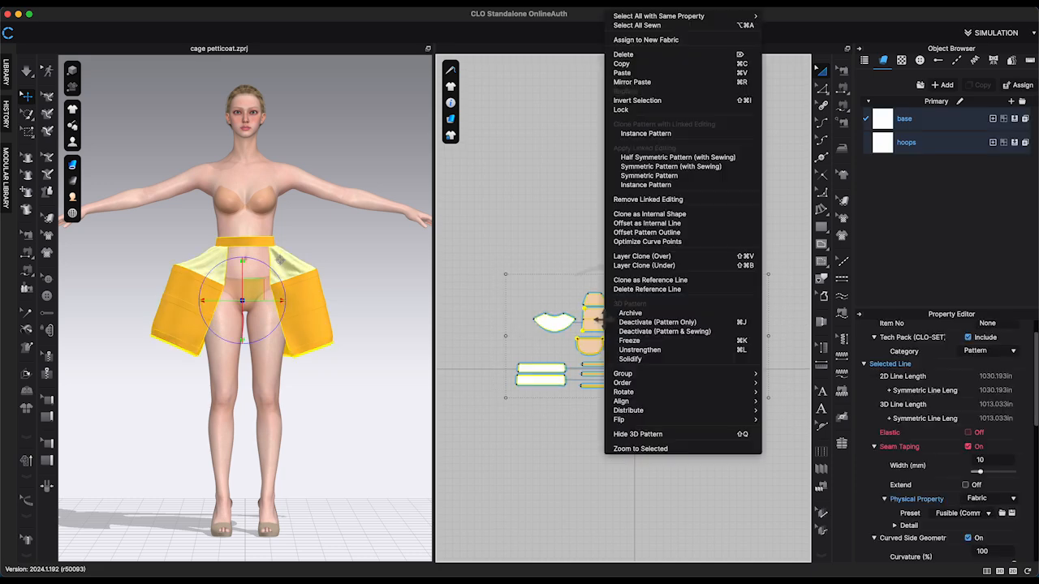
left_click(660, 348)
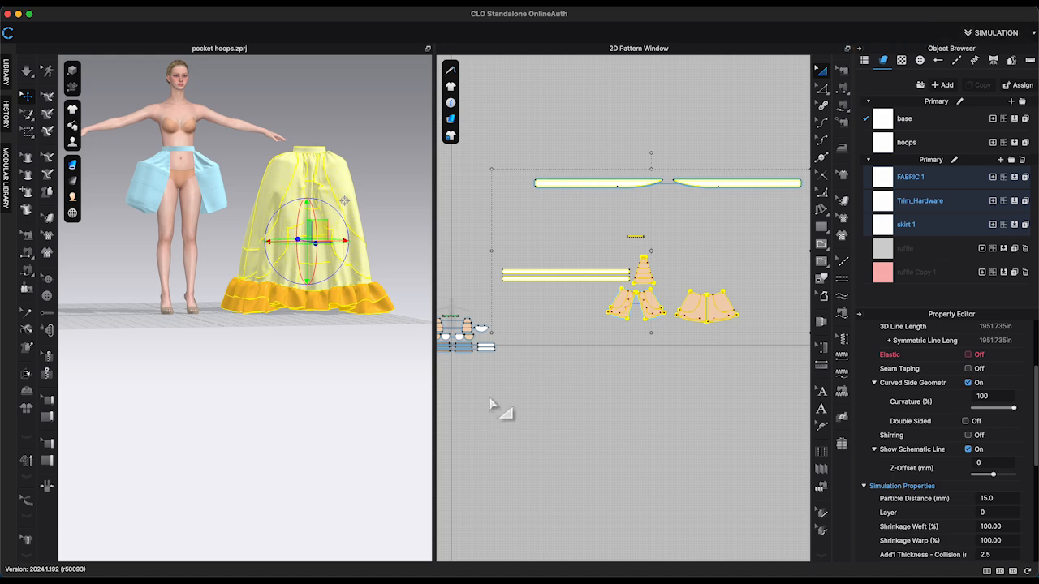
Step: Move the ruffled skirt onto the avatar so that it sits over the frozen hoops
right_click(319, 324)
left_click(371, 204)
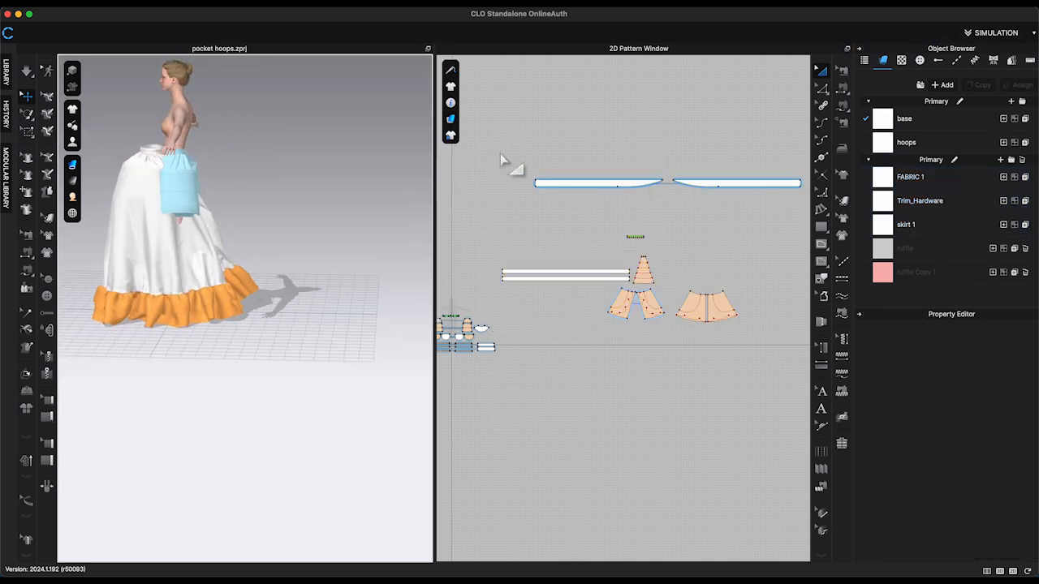
left_click(162, 237)
left_click(183, 239)
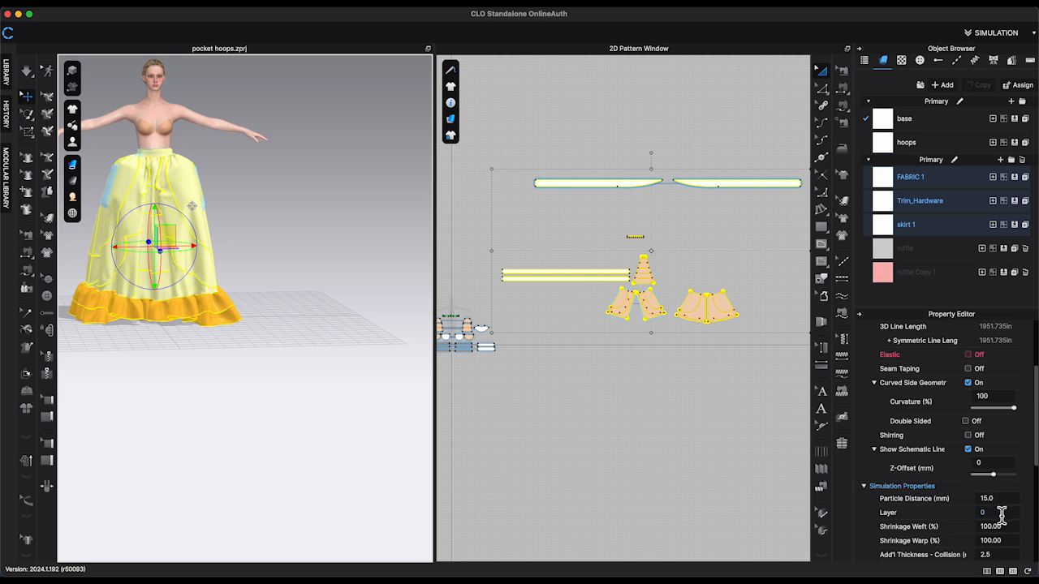
Step: Set the layer of the selected skirt patterns to 1
left_click(1002, 513)
type("1")
key("Return")
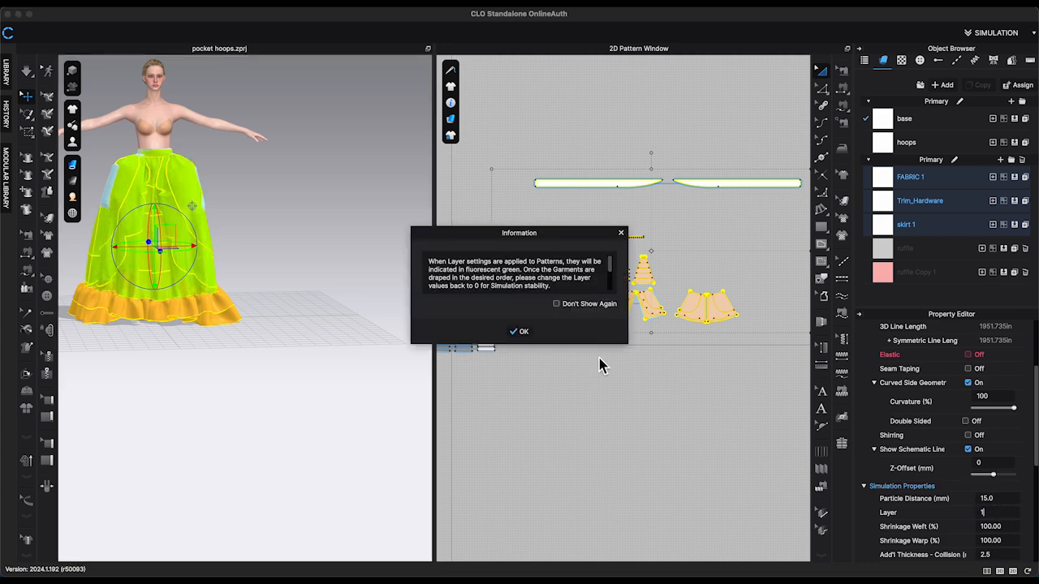
left_click(523, 332)
Step: Simulate the skirt and begin pulling its sides out over the hoops
scroll(397, 352, "up", 5)
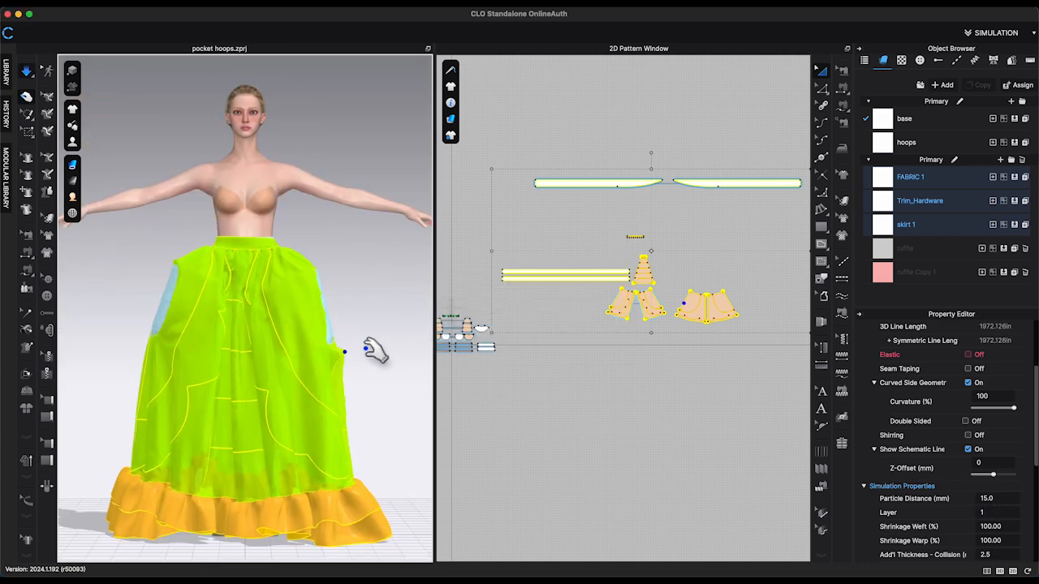
key("Escape")
left_click(341, 350)
key("space")
left_click_drag(193, 331, 170, 317)
right_click_drag(267, 355, 325, 381)
left_click(253, 365)
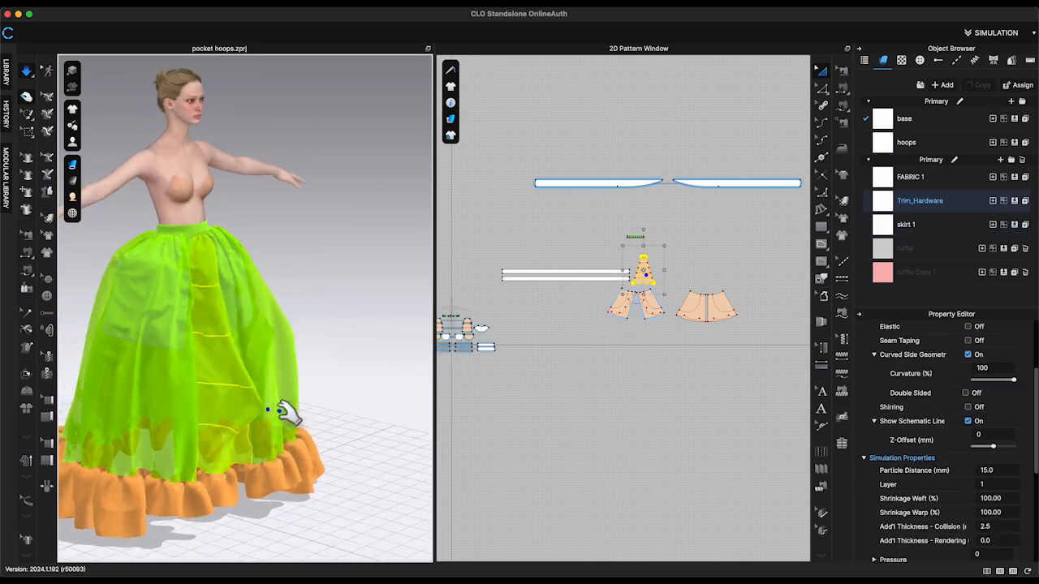
Step: Pull the skirt over both hoops from several sides and strengthen its front trim panel during the simulation
left_click(360, 338)
right_click_drag(268, 348, 312, 331)
left_click_drag(312, 331, 352, 328)
left_click(195, 313)
right_click_drag(352, 329, 324, 300)
left_click_drag(170, 308, 98, 301)
right_click_drag(211, 308, 356, 406)
left_click(272, 341)
left_click_drag(277, 232, 290, 230)
left_click(193, 374)
right_click_drag(193, 373, 426, 438)
left_click_drag(286, 213, 297, 209)
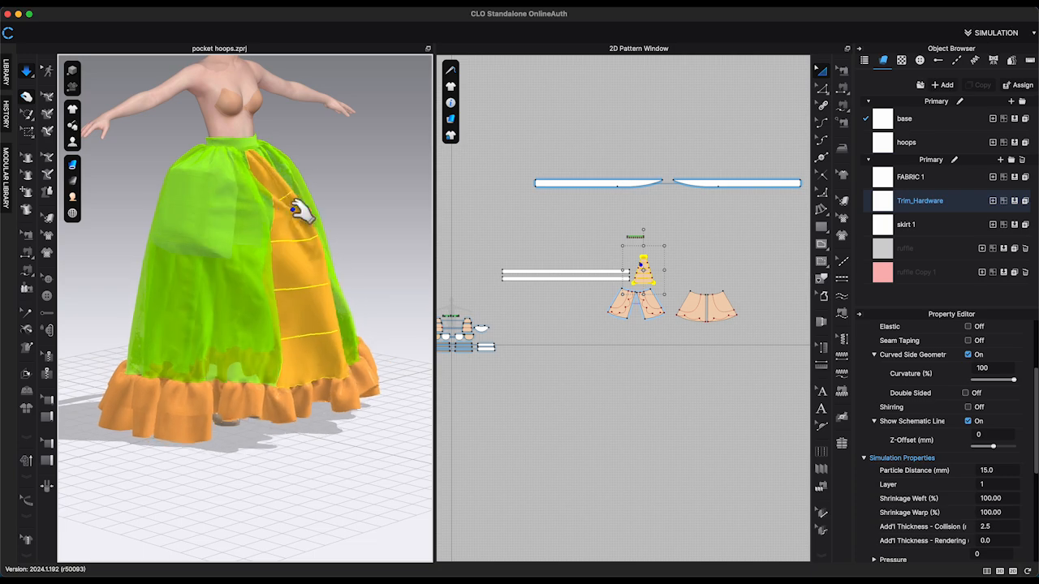
Step: Tug the skirt's front into place, stop the simulation and select the skirt patterns
right_click_drag(309, 213, 263, 235)
left_click_drag(263, 235, 239, 240)
right_click_drag(248, 242, 422, 297)
key("2")
key("space")
left_click_drag(497, 154, 763, 337)
left_click(405, 324)
left_click(767, 185)
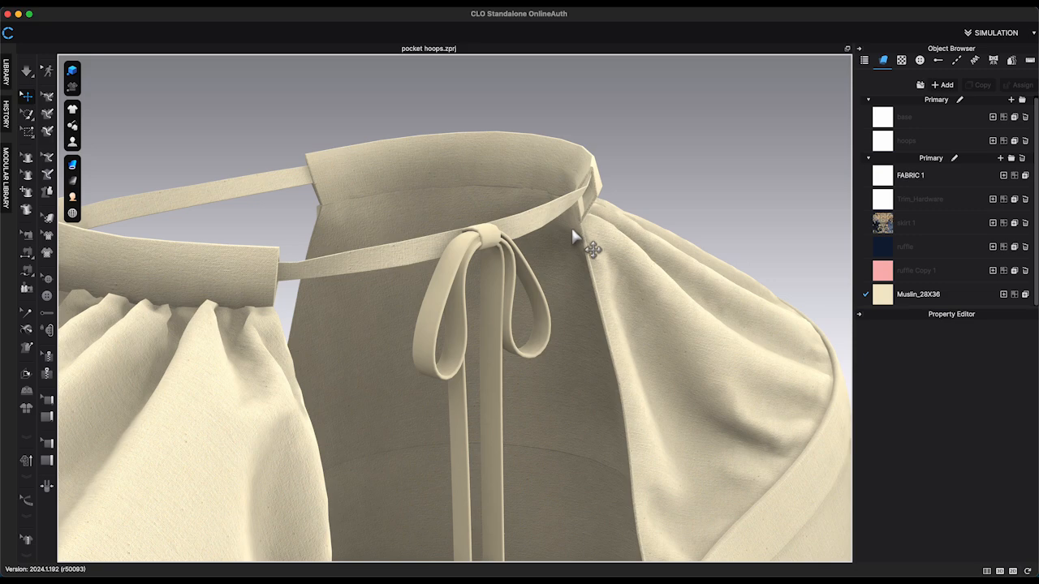
Step: Inspect the finished muslin pocket hoops' tied waistband, gathers and side slits, and the strapped version on the avatar in rendered view
right_click_drag(572, 229, 444, 333)
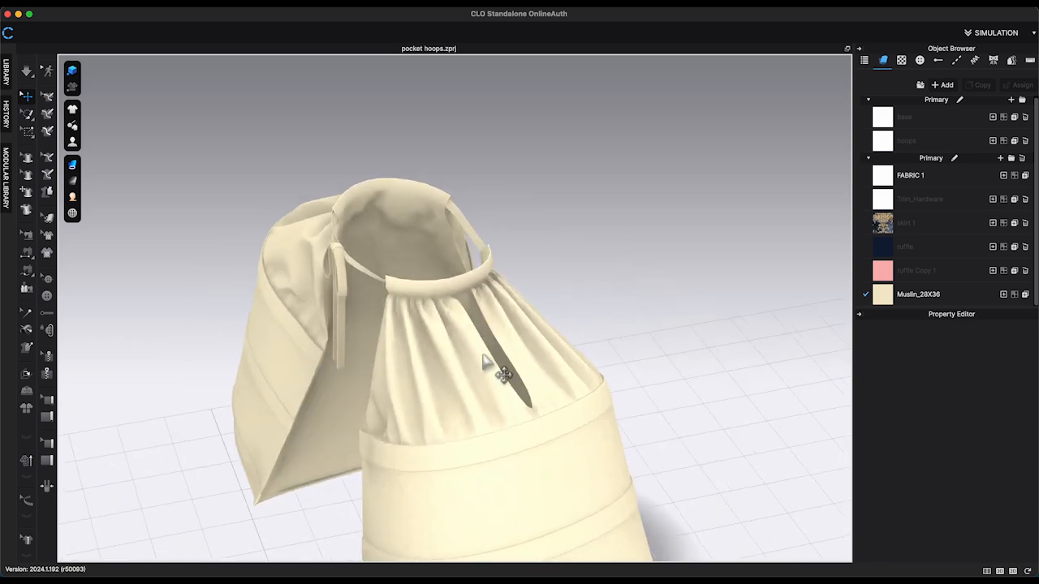
right_click_drag(517, 341, 545, 317)
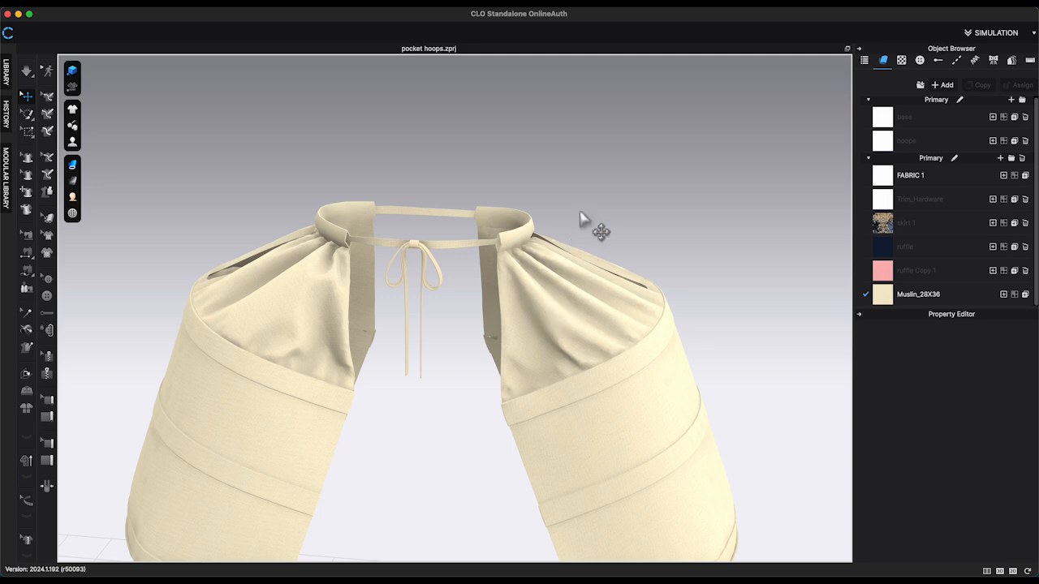
scroll(576, 253, "up", 5)
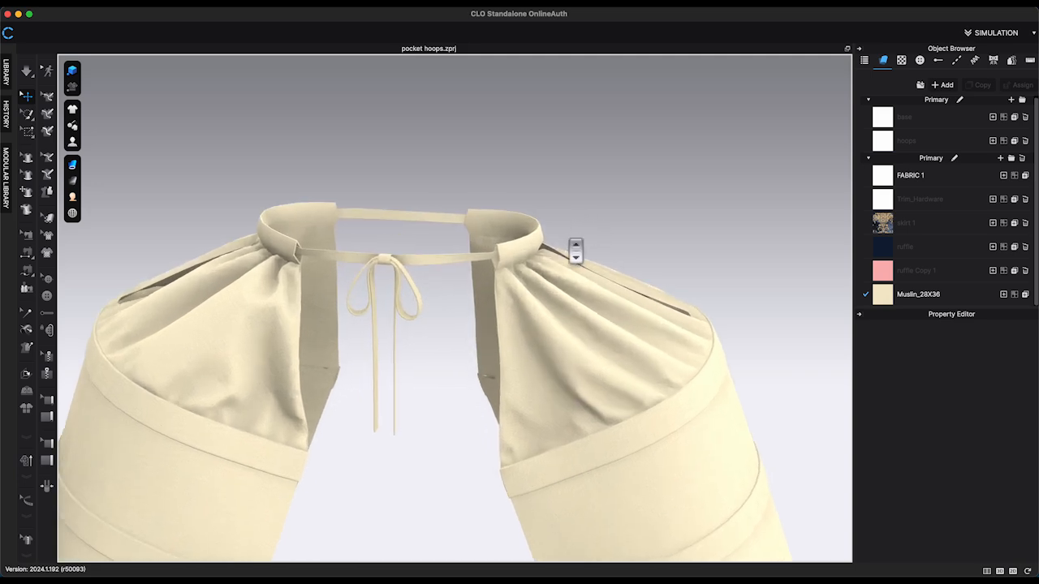
scroll(575, 252, "up", 1)
right_click_drag(556, 272, 571, 253)
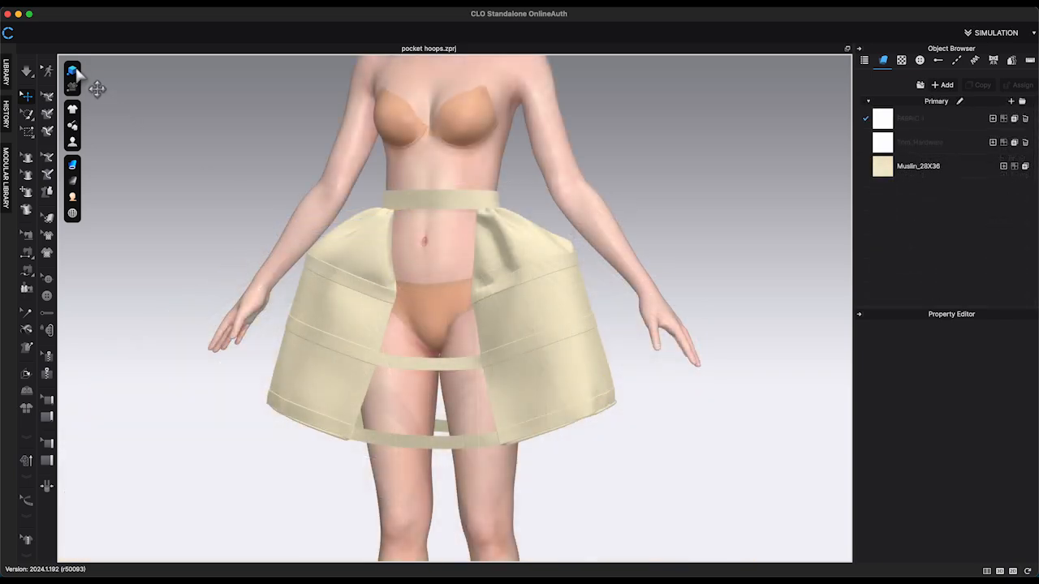
left_click(72, 70)
right_click_drag(596, 418, 706, 421)
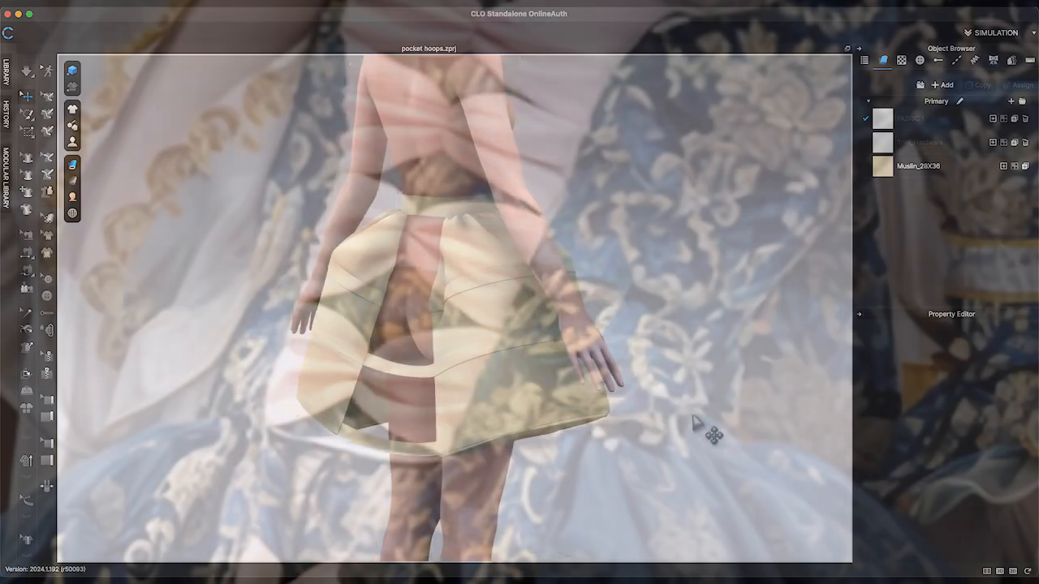